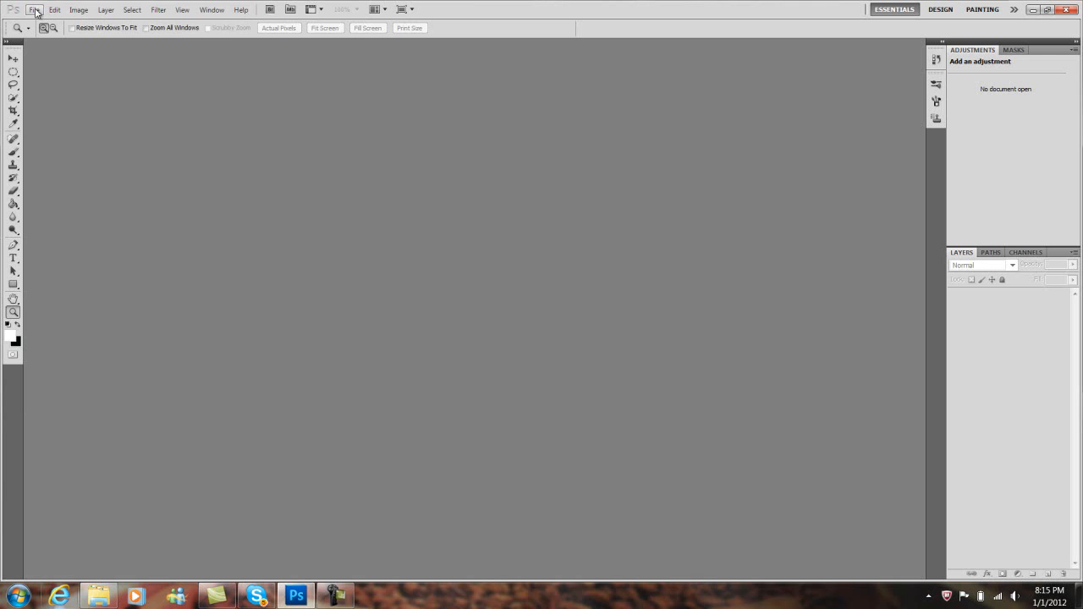
# Start opening a file and browse from the Graphics folder into the Pack by Podie folder.
pyautogui.click(34, 10)
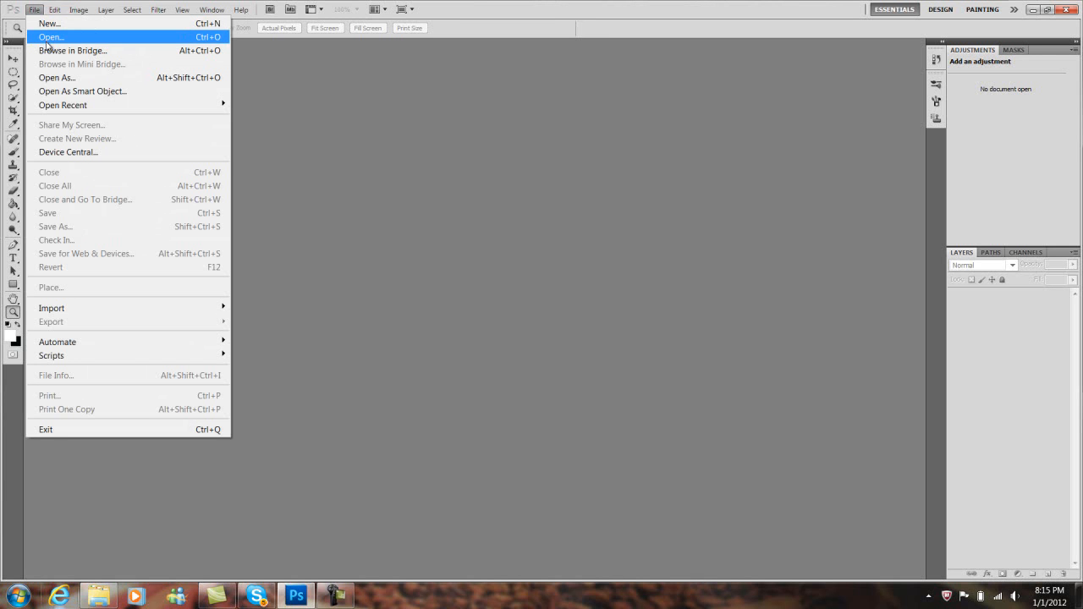
pyautogui.click(48, 39)
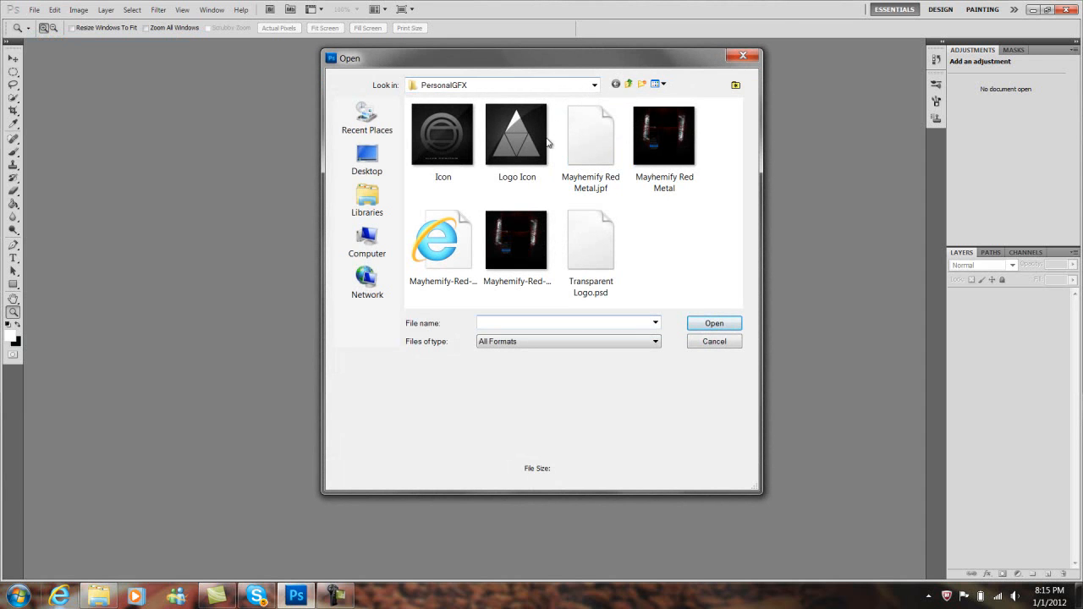
pyautogui.click(574, 87)
pyautogui.click(507, 226)
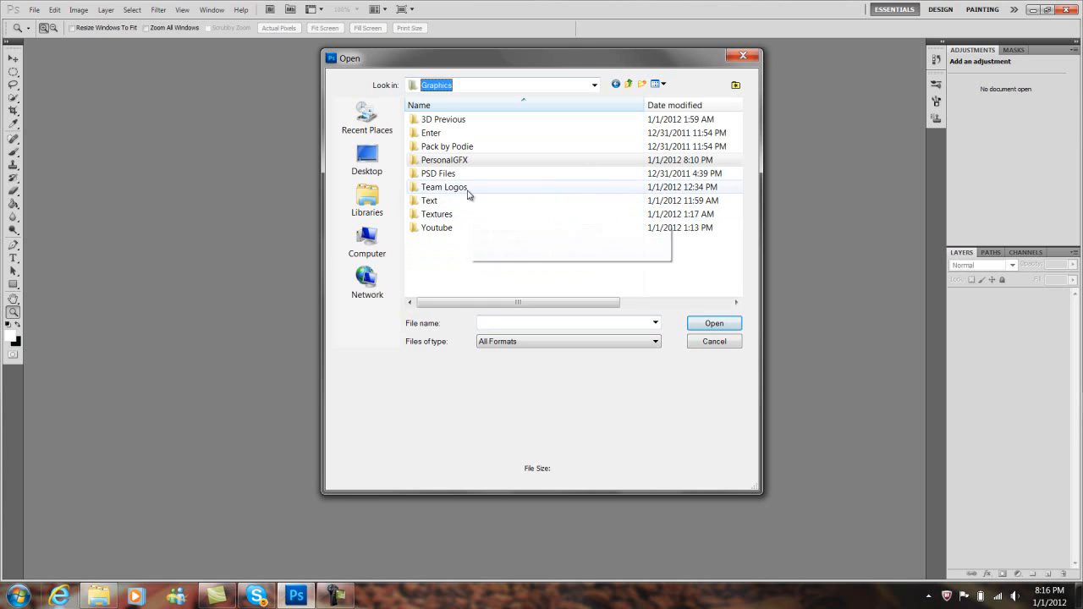
pyautogui.click(468, 147)
pyautogui.click(474, 146)
pyautogui.click(499, 154)
pyautogui.doubleClick(498, 155)
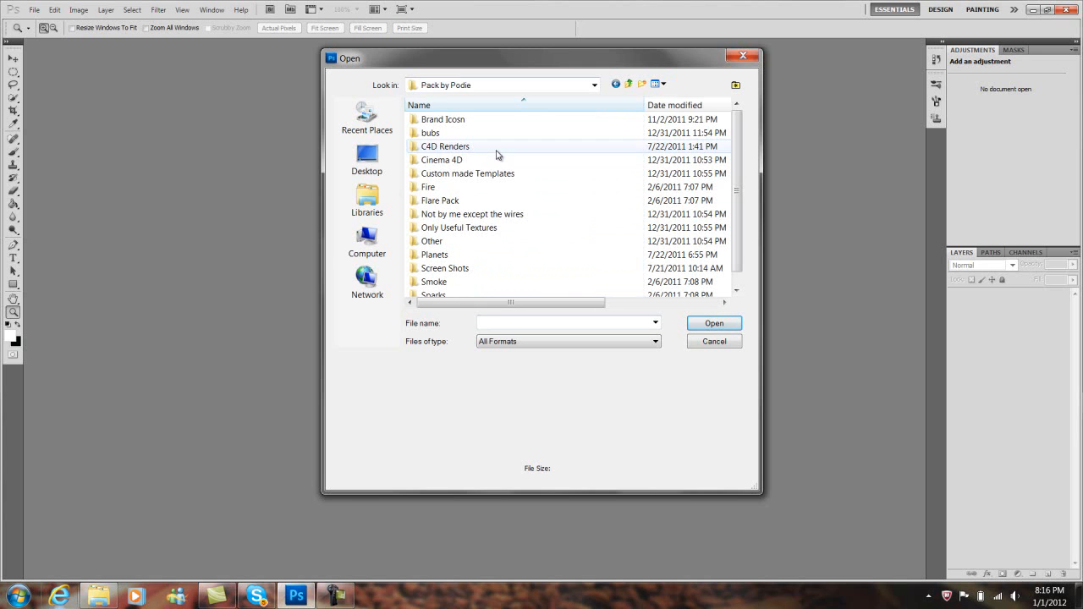
# Open Standard.psd from the Custom made Templates folder.
pyautogui.click(488, 179)
pyautogui.doubleClick(488, 176)
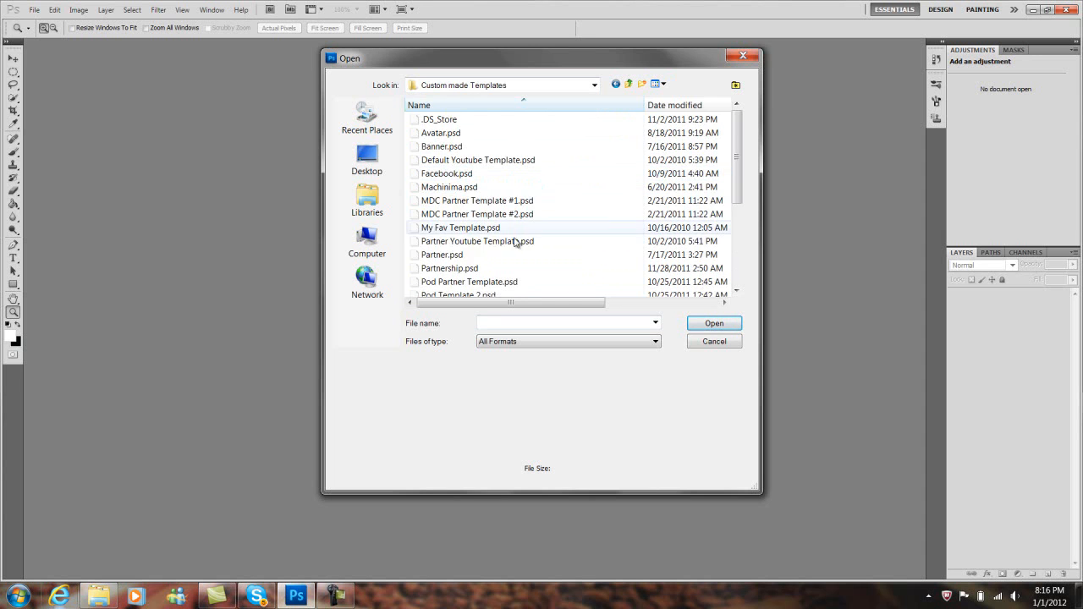
pyautogui.scroll(-3, 478, 207)
pyautogui.click(484, 217)
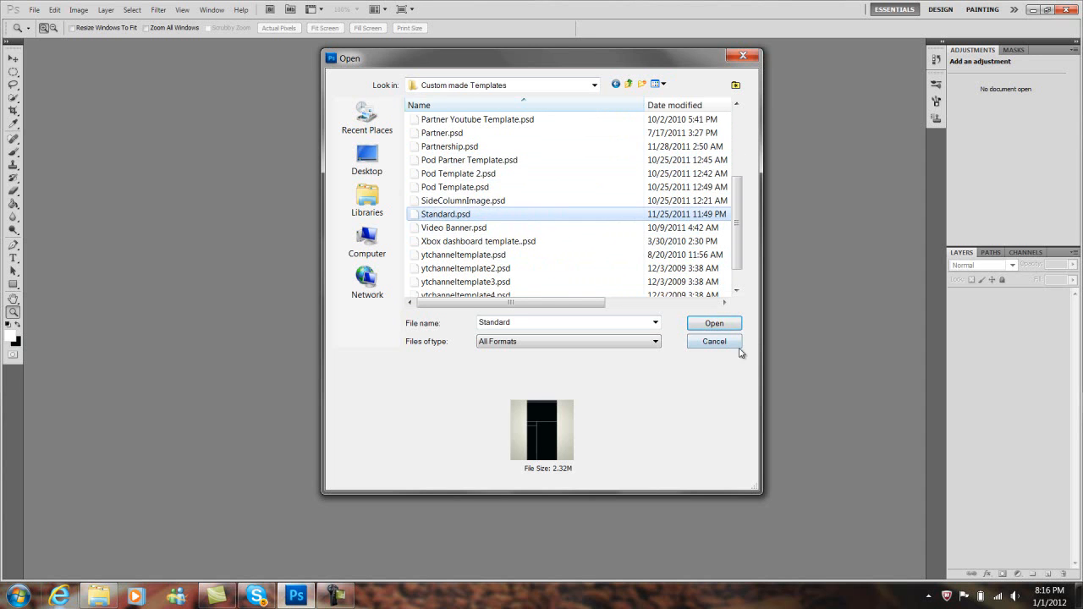
pyautogui.click(721, 327)
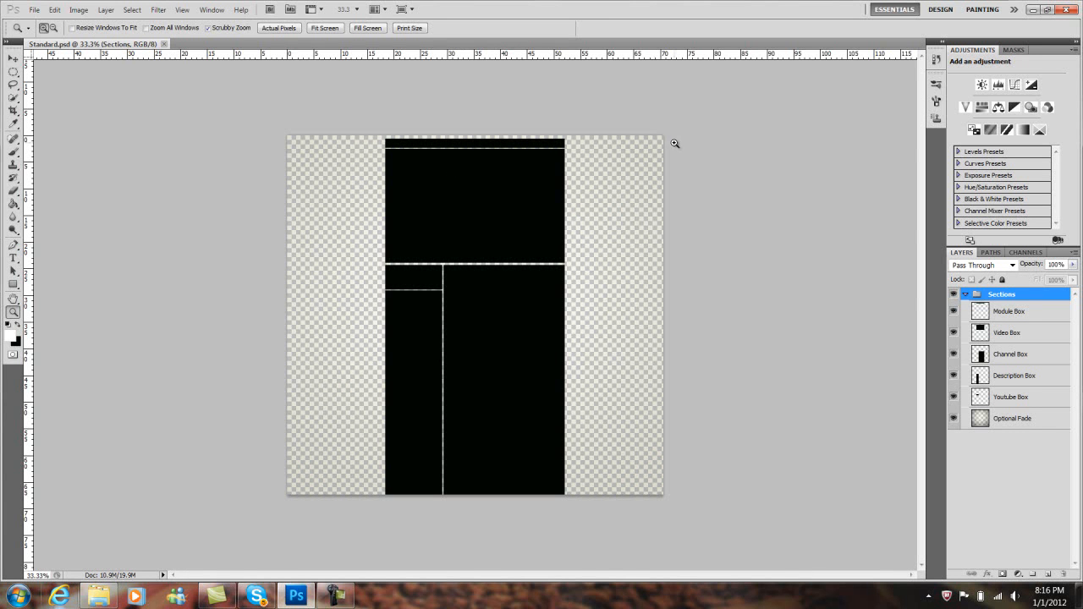
# Look through the template's layers in the Sections group, from Module Box to Optional Fade.
pyautogui.click(1034, 313)
pyautogui.click(1035, 333)
pyautogui.click(1035, 354)
pyautogui.click(1034, 377)
pyautogui.click(1031, 417)
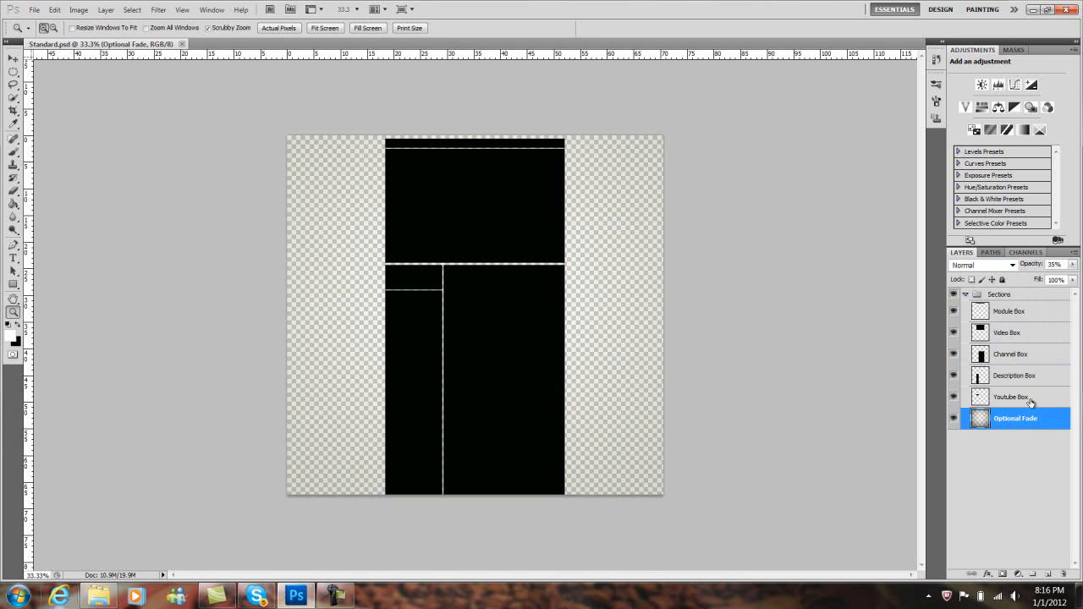
pyautogui.click(1031, 399)
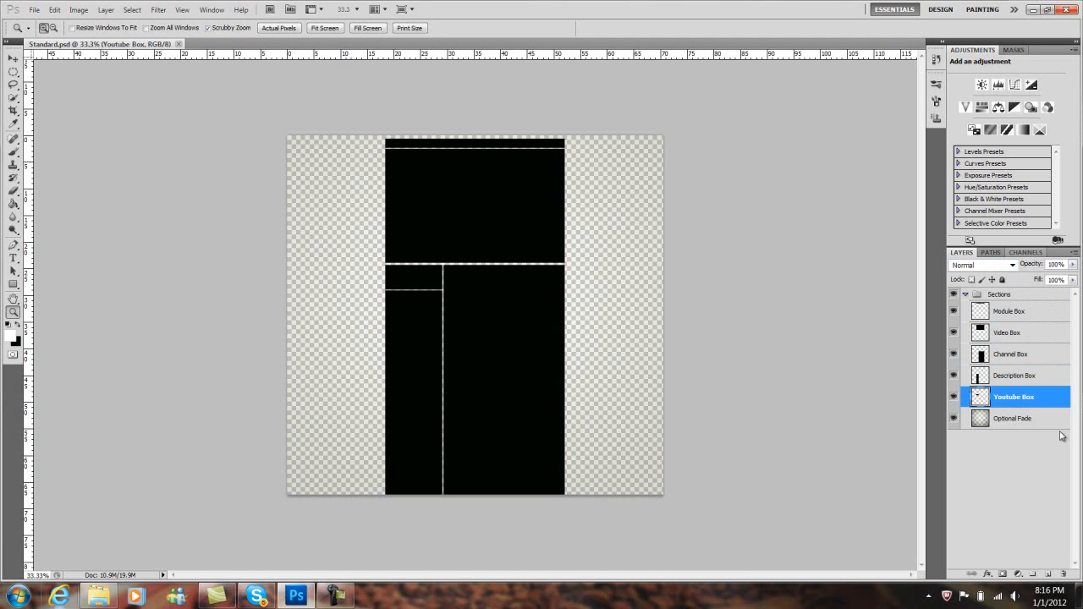
pyautogui.click(1048, 421)
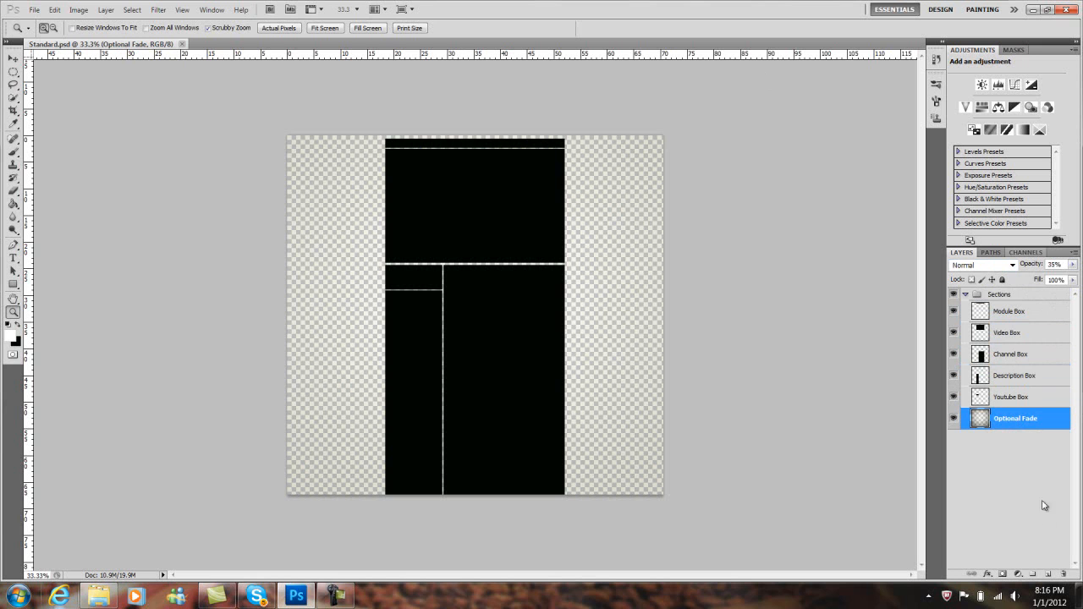
# Add a new layer beneath the Sections group and fill it with black.
pyautogui.click(1049, 575)
pyautogui.moveTo(1035, 420); pyautogui.dragTo(1036, 456)
pyautogui.click(11, 327)
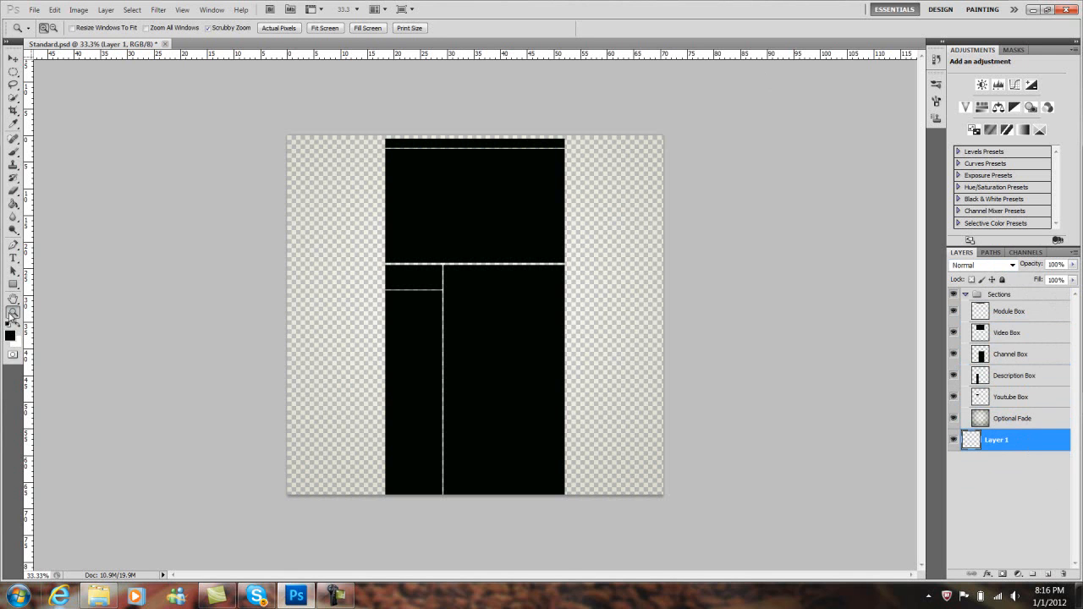
pyautogui.click(14, 203)
pyautogui.click(484, 265)
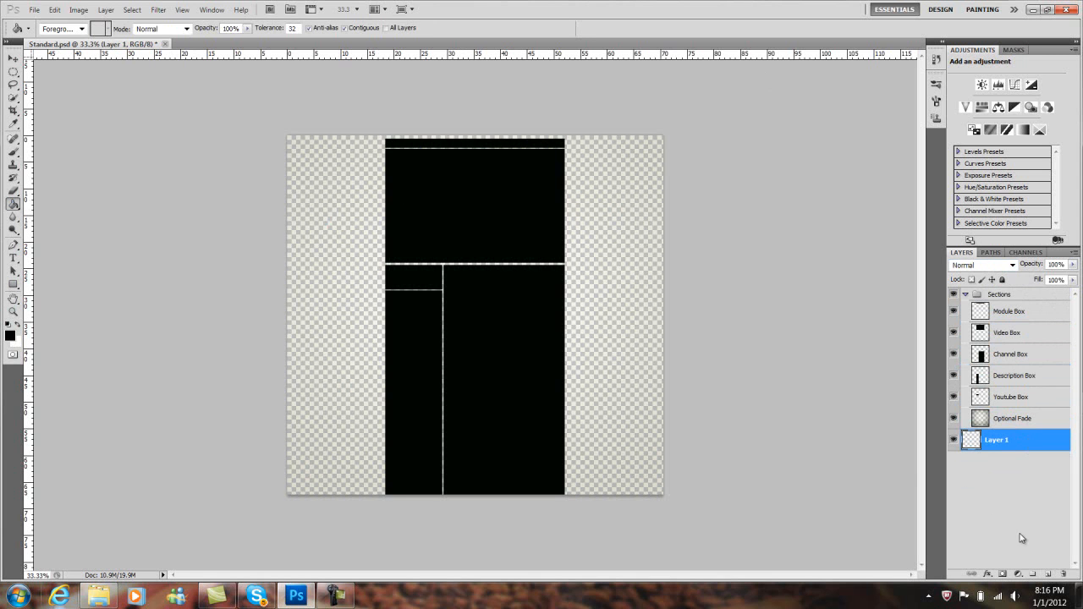
# Add another layer above the black one and set the foreground colour to red ff0000.
pyautogui.click(1050, 576)
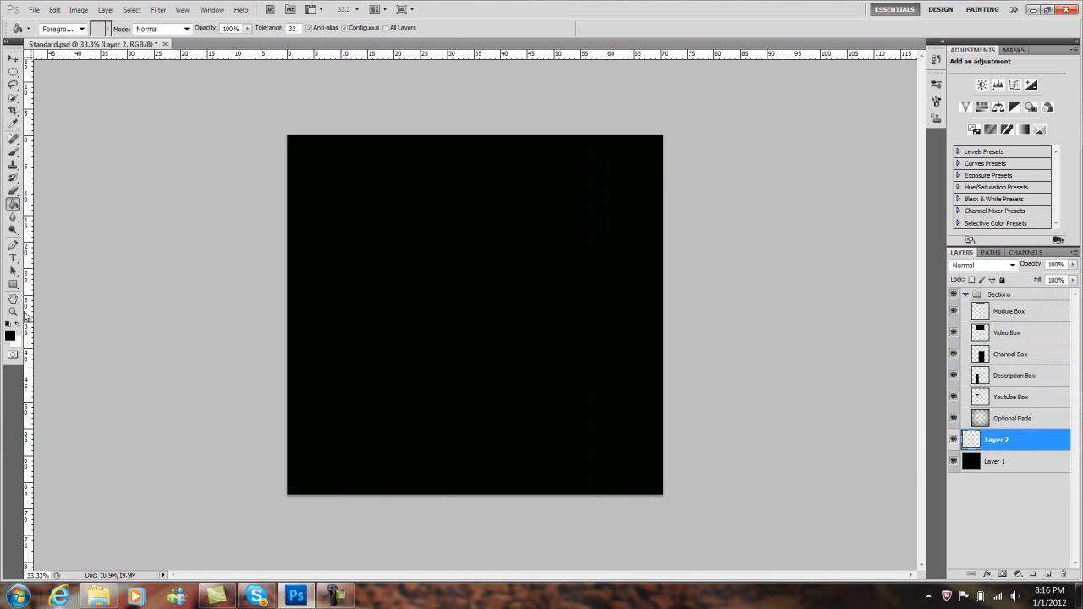
pyautogui.click(14, 338)
pyautogui.moveTo(881, 332); pyautogui.dragTo(910, 253)
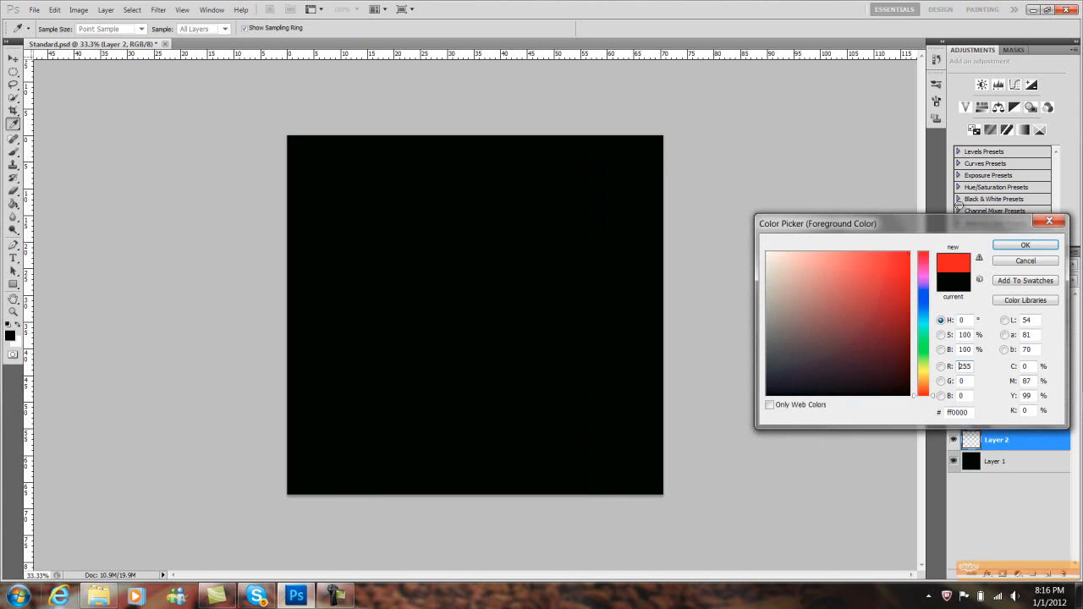
pyautogui.click(1016, 246)
# Choose a brush tip for the Brush tool and enlarge it to 1714 px.
pyautogui.click(13, 150)
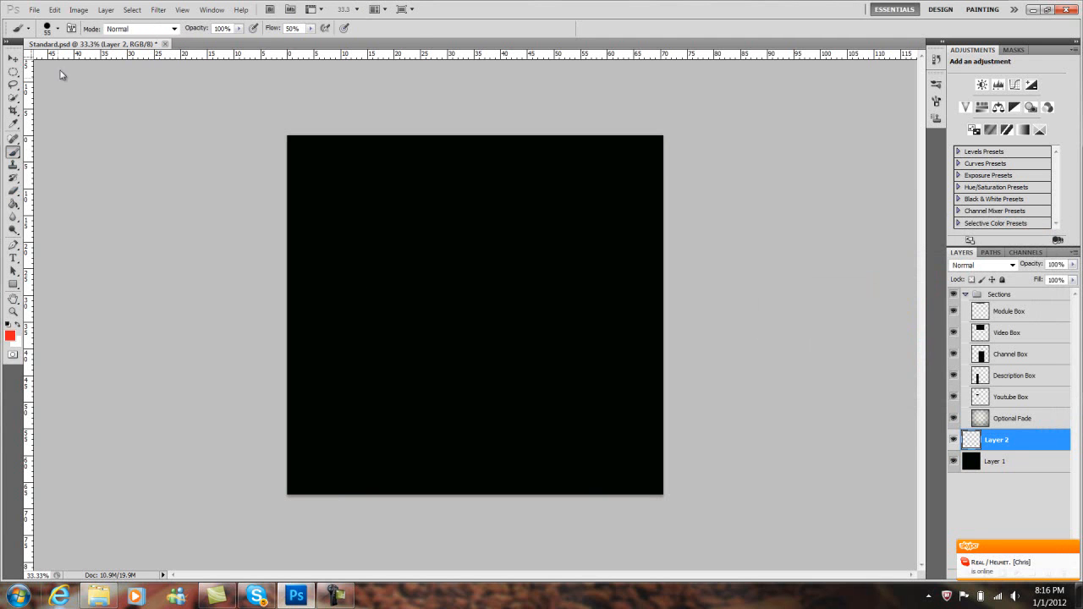
pyautogui.click(58, 29)
pyautogui.click(96, 109)
pyautogui.moveTo(106, 62); pyautogui.dragTo(127, 66)
pyautogui.click(160, 3)
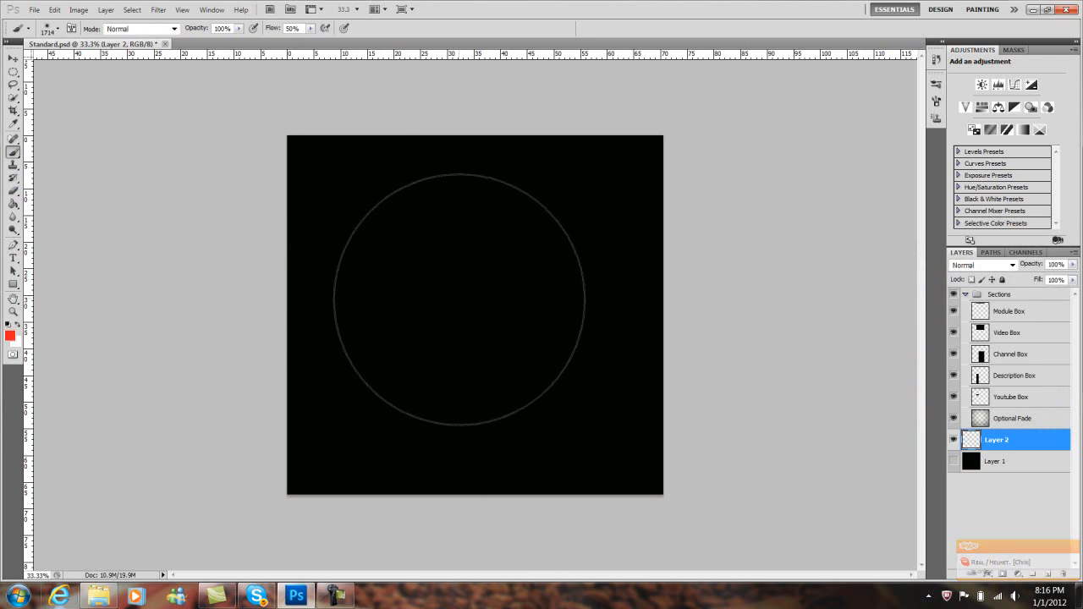
# Paint a large red glow in the canvas centre on Layer 2, hiding the black layer temporarily while painting.
pyautogui.click(954, 461)
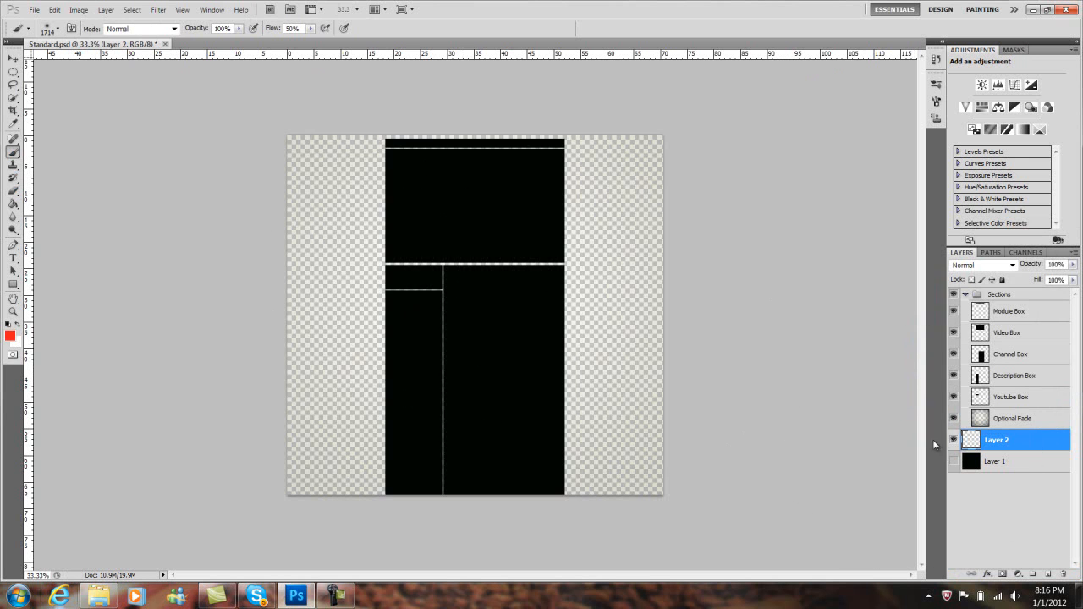
pyautogui.click(466, 290)
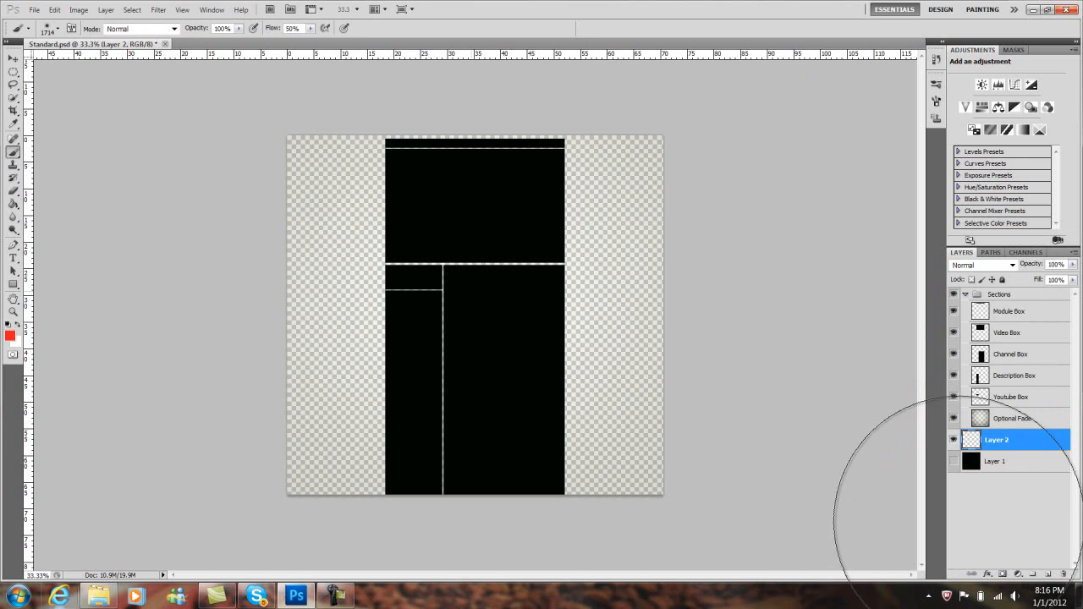
pyautogui.click(954, 461)
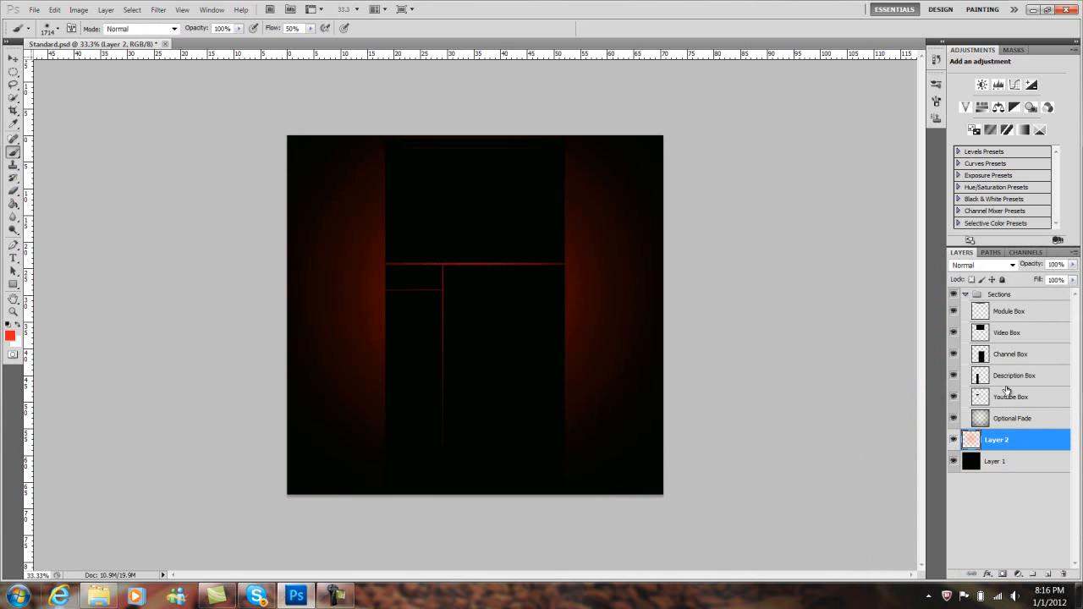
pyautogui.click(470, 313)
# Select the Module Box layer and set the foreground colour to RGB 2, 2, 2.
pyautogui.click(1056, 311)
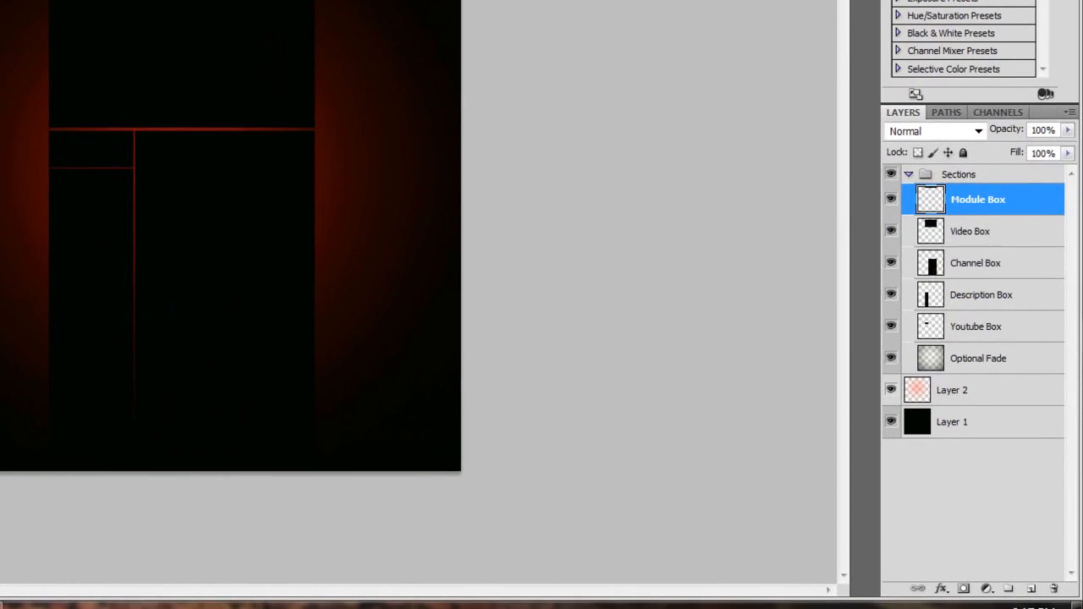
pyautogui.click(10, 335)
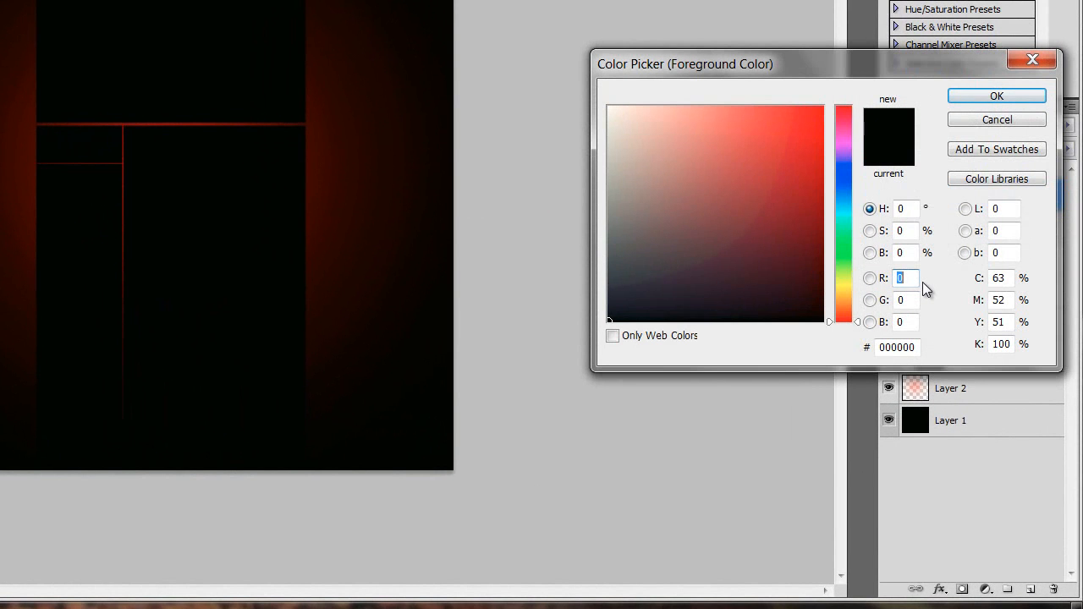
pyautogui.moveTo(694, 295); pyautogui.dragTo(560, 322)
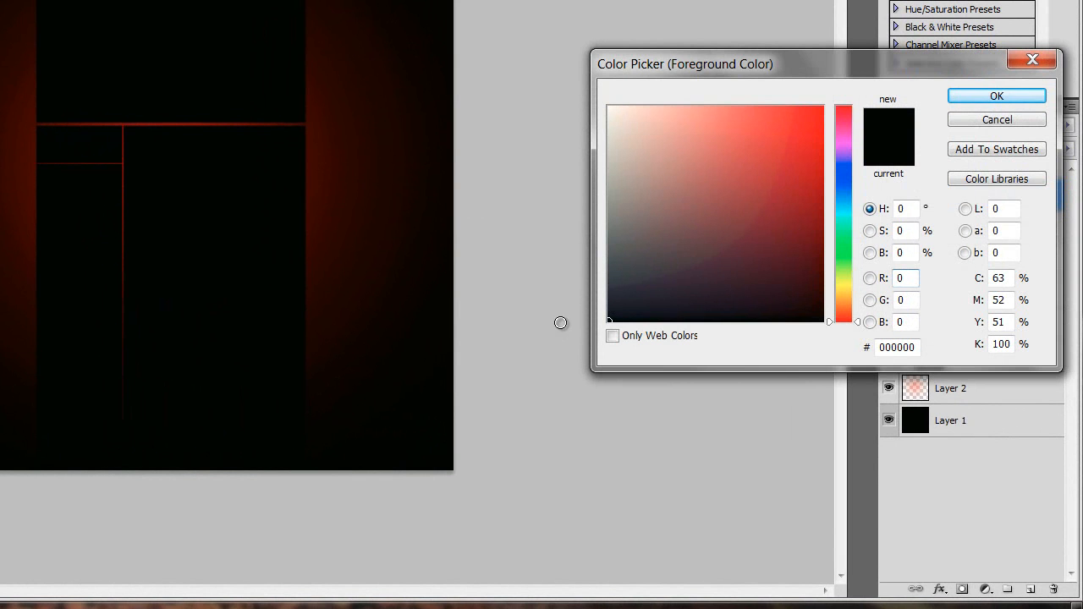
pyautogui.doubleClick(914, 276)
pyautogui.write('2')
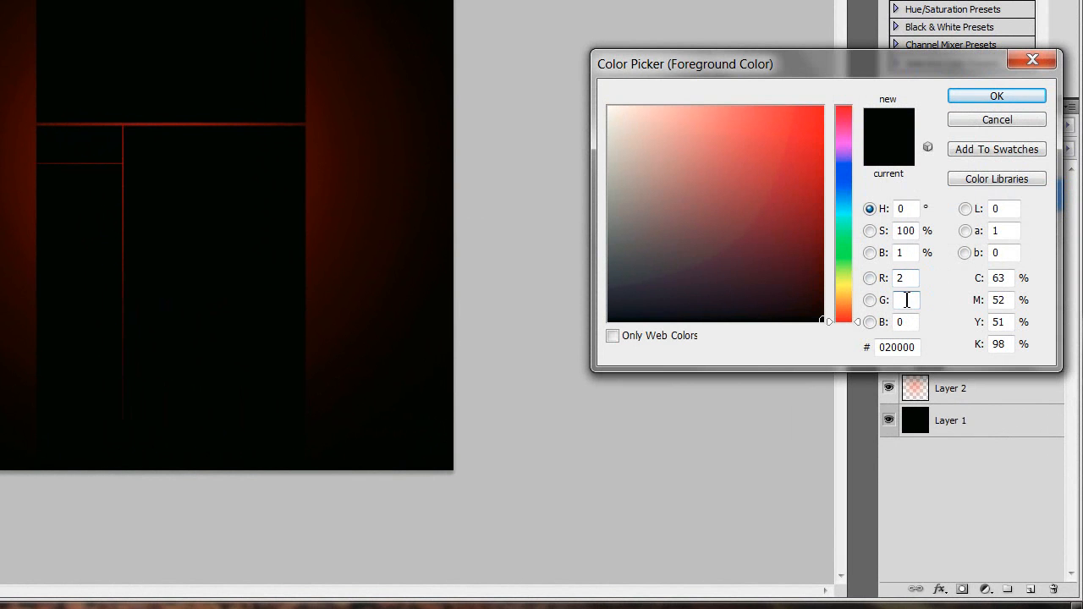
pyautogui.doubleClick(912, 303)
pyautogui.write('2')
pyautogui.doubleClick(904, 323)
pyautogui.write('2')
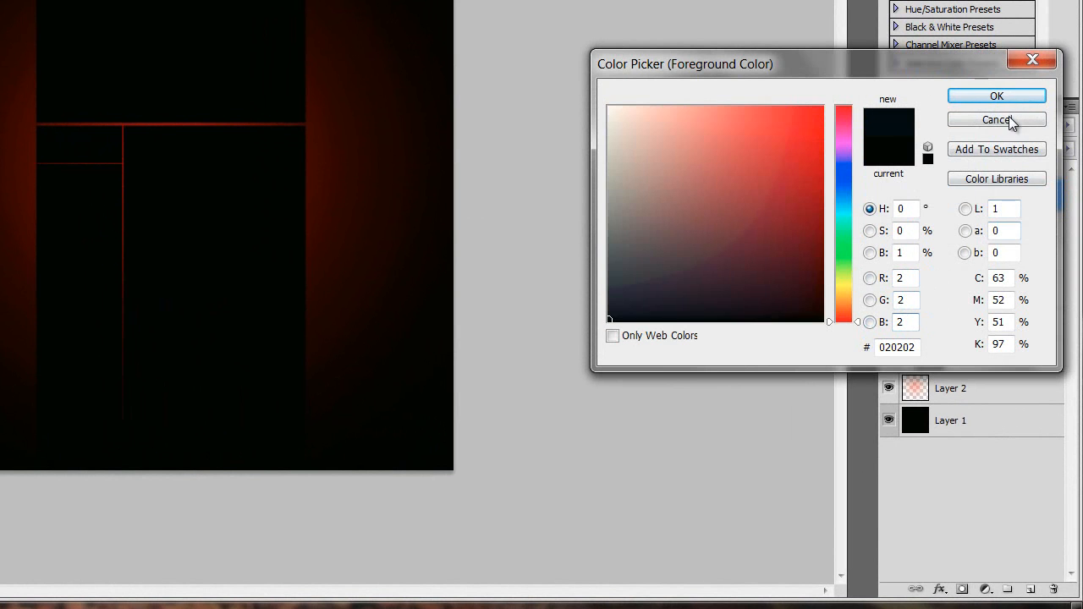
pyautogui.click(997, 97)
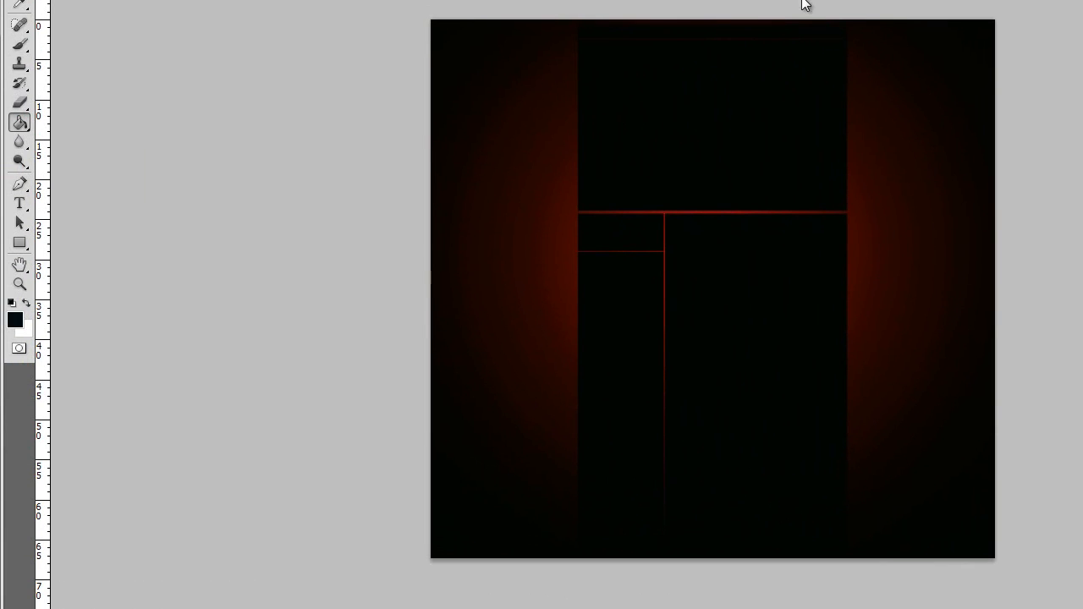
# Fill the Module, Video, Channel, Description and Youtube boxes with the near-black foreground colour, each on its own layer.
pyautogui.click(801, 32)
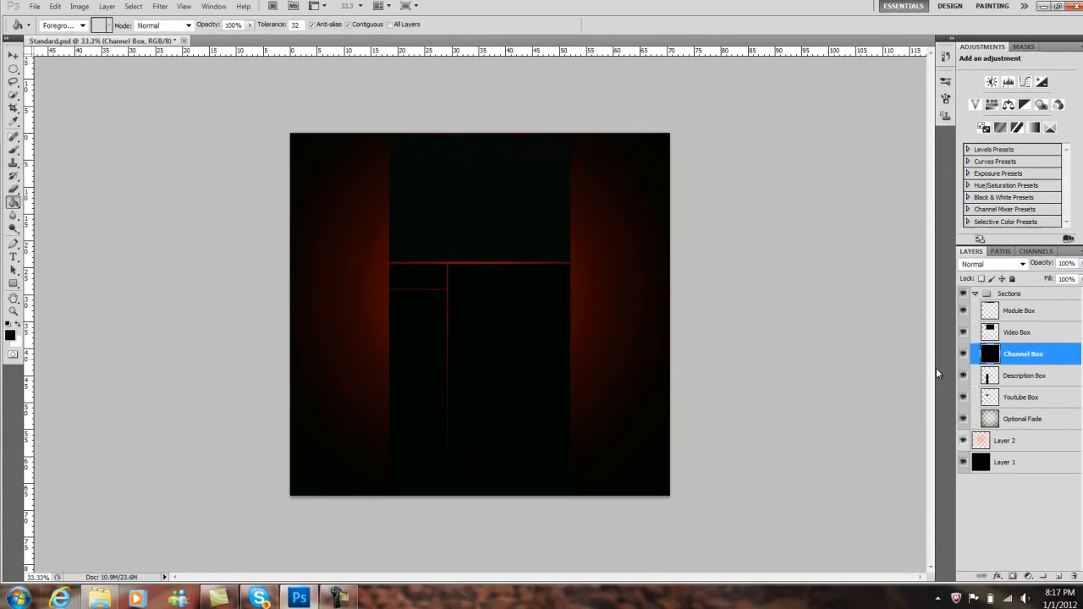
pyautogui.click(1043, 376)
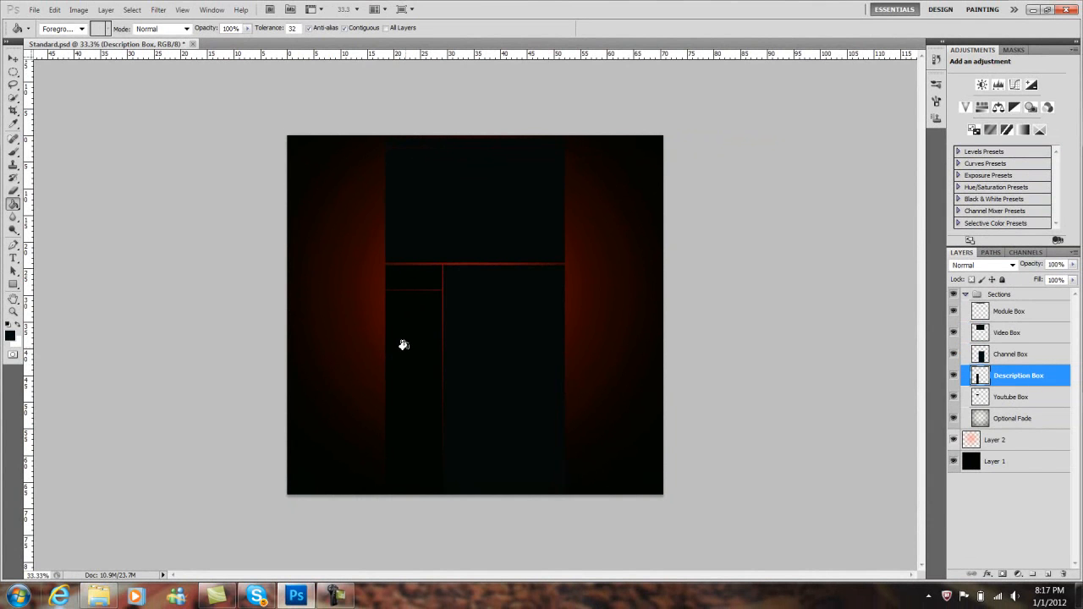
pyautogui.click(1039, 398)
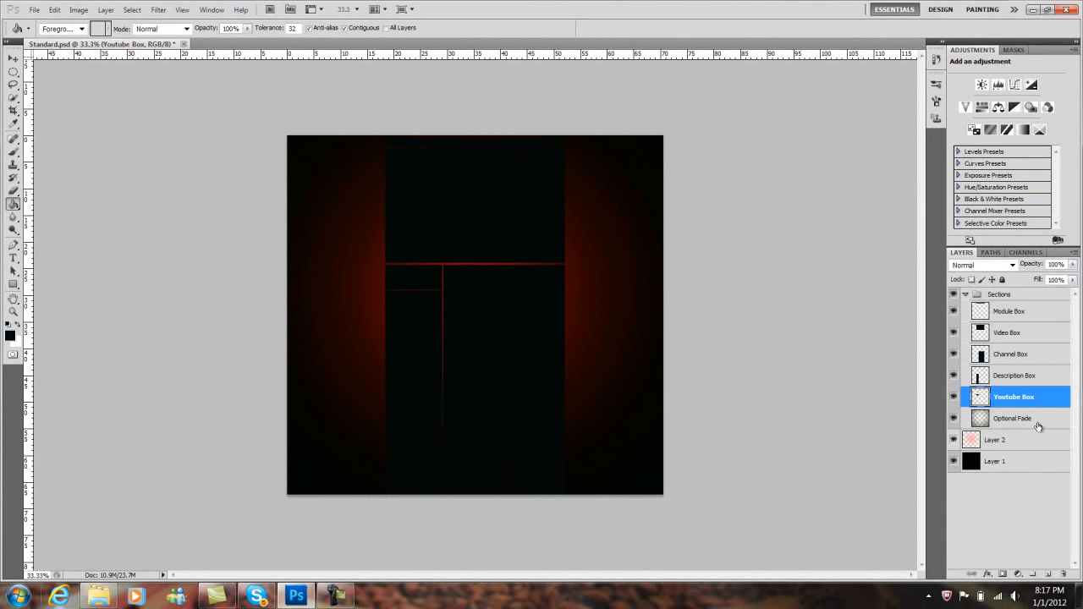
pyautogui.click(1040, 339)
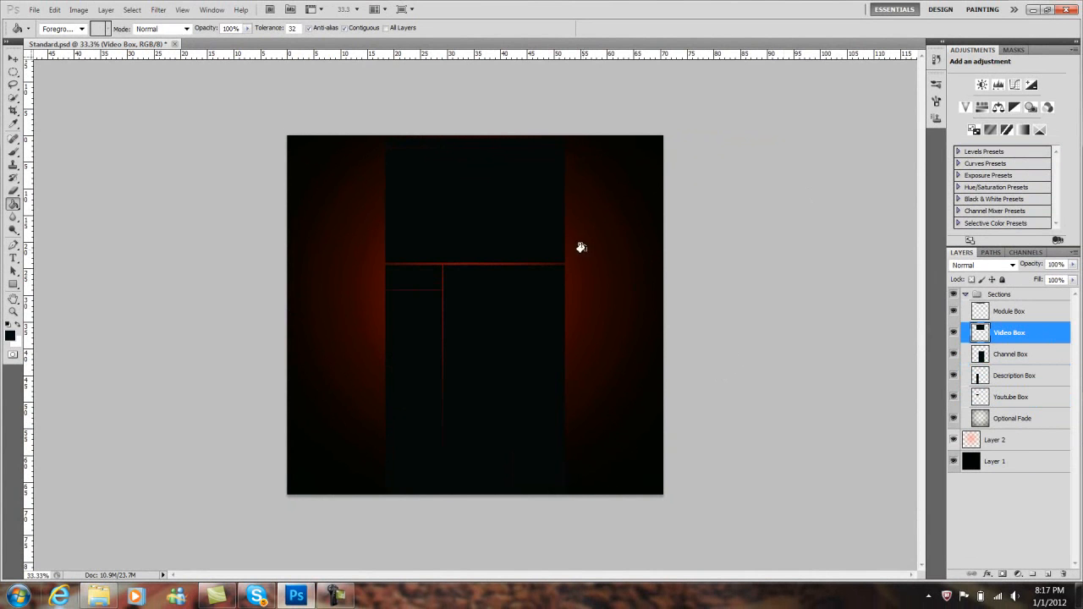
pyautogui.click(471, 199)
# Add a Stroke effect to the Channel Box layer.
pyautogui.click(1029, 356)
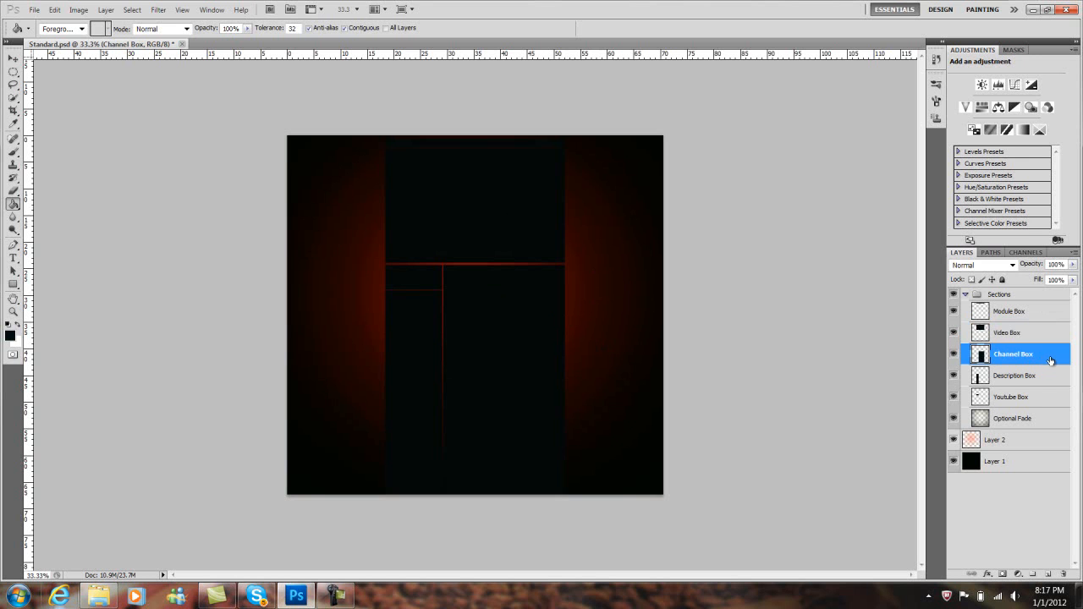
pyautogui.doubleClick(1045, 362)
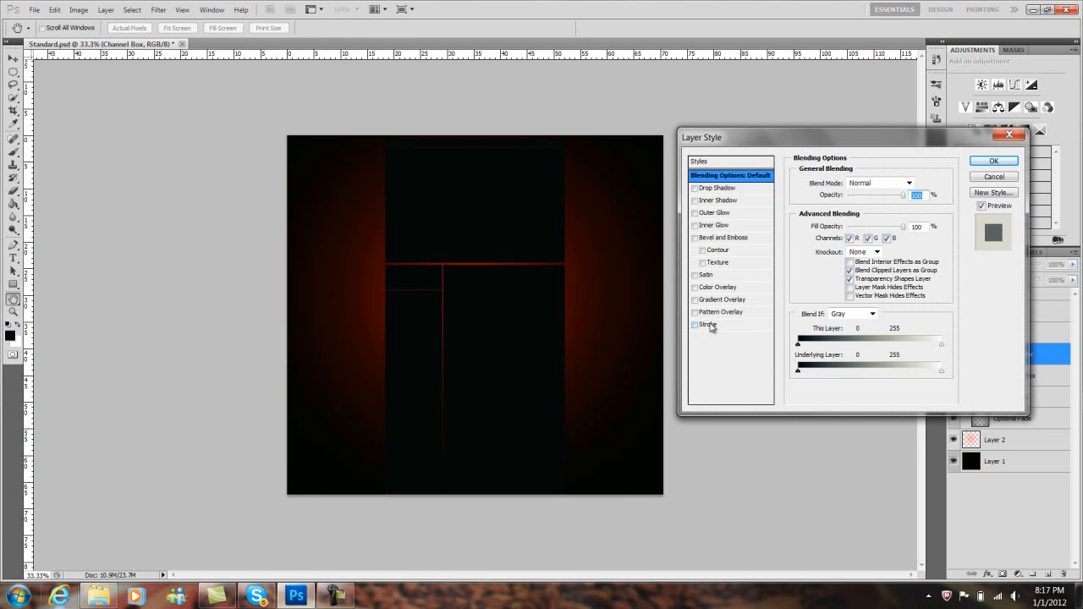
pyautogui.click(710, 325)
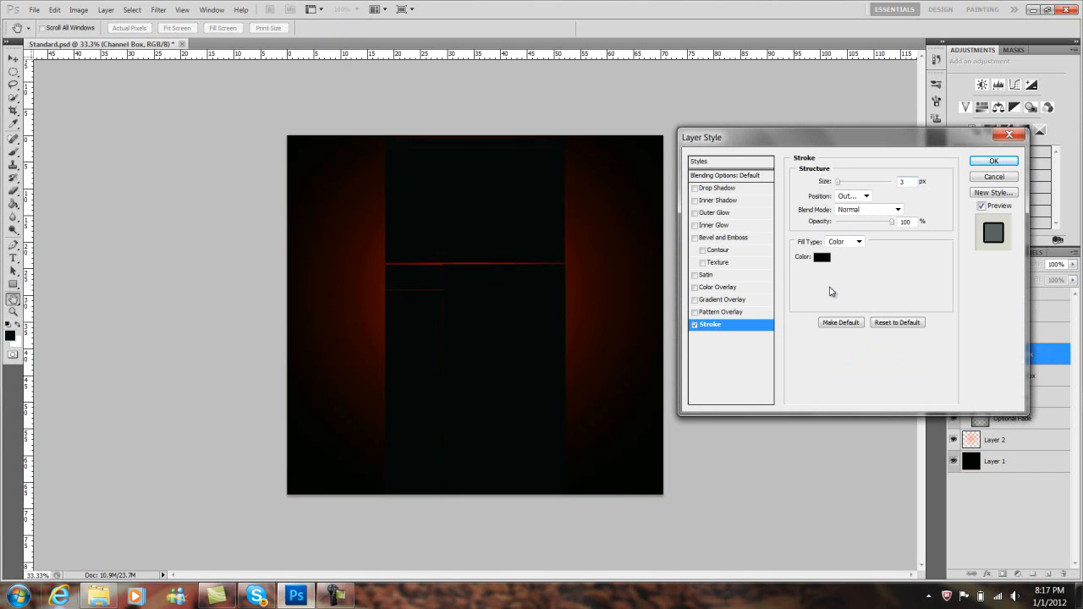
pyautogui.click(824, 257)
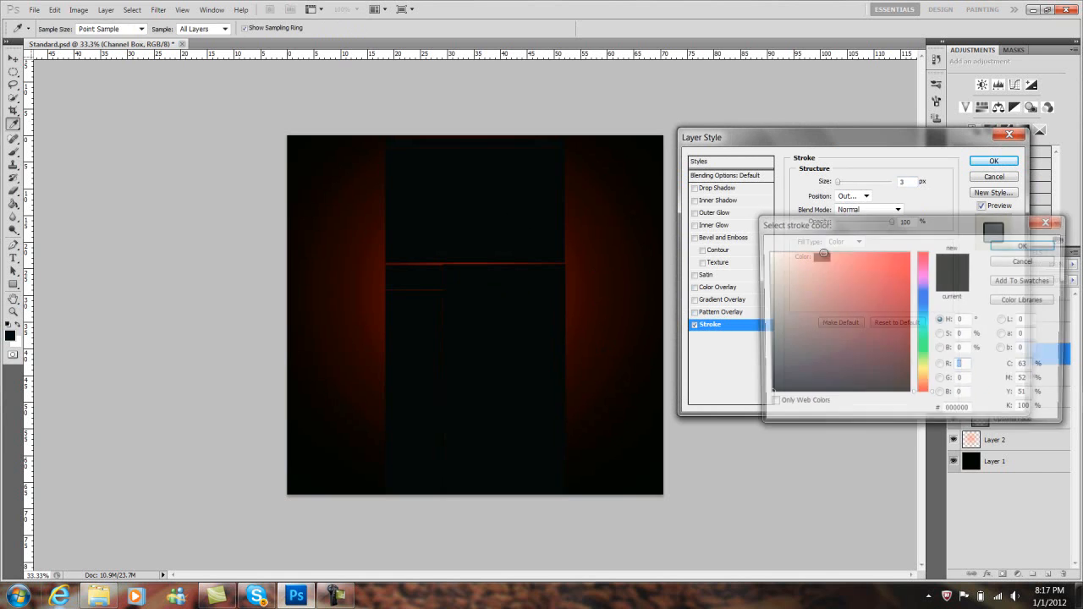
pyautogui.moveTo(891, 276); pyautogui.dragTo(931, 242)
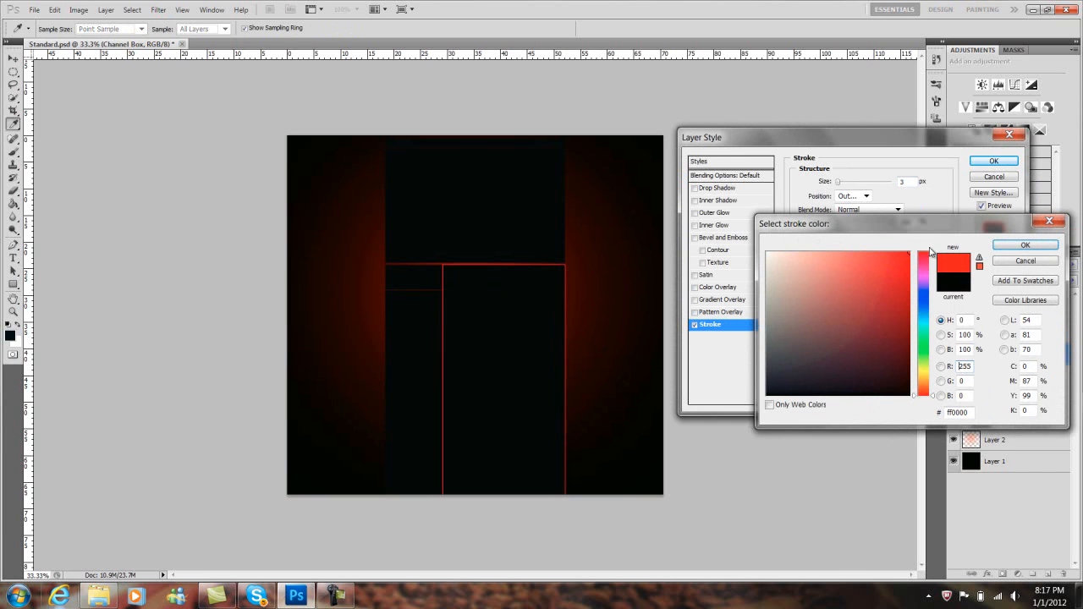
pyautogui.click(1007, 265)
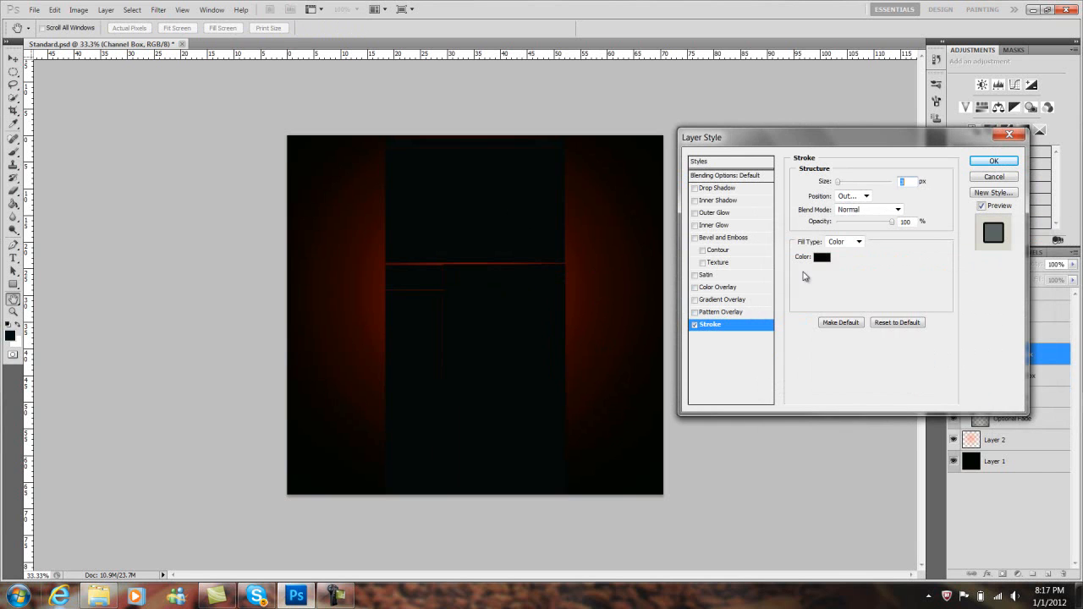
# Switch the stroke's fill type to Gradient and colour the gradient's first stop dark red, 530000.
pyautogui.click(851, 243)
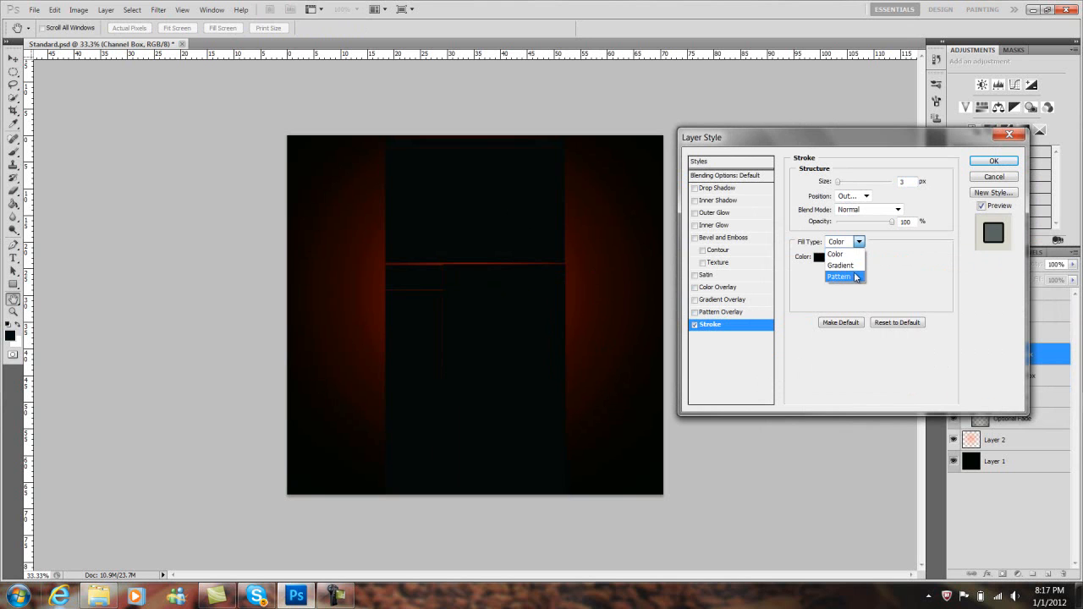
pyautogui.click(856, 270)
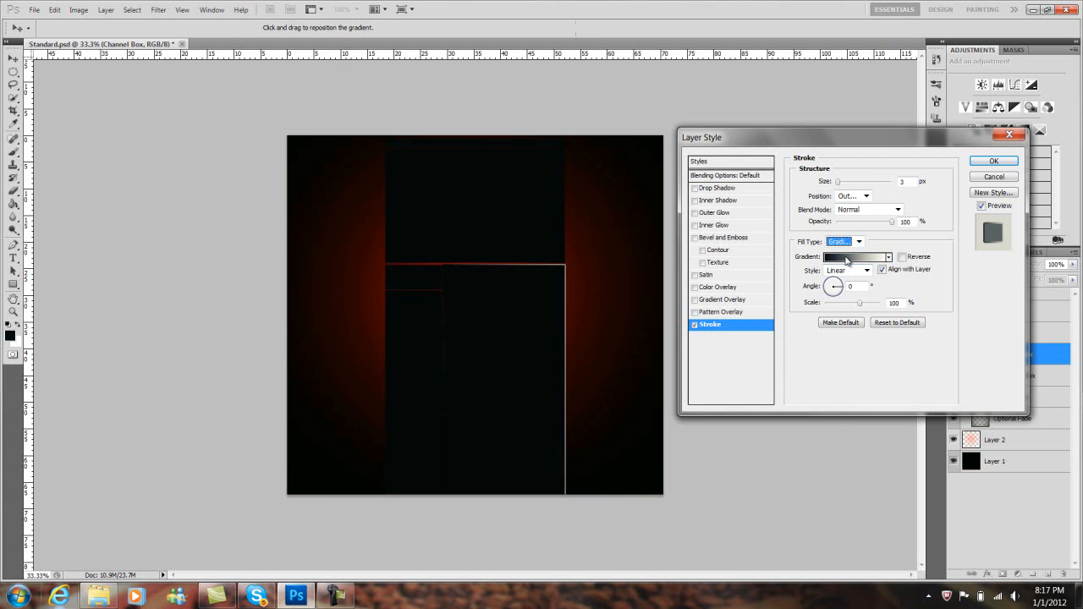
pyautogui.click(847, 259)
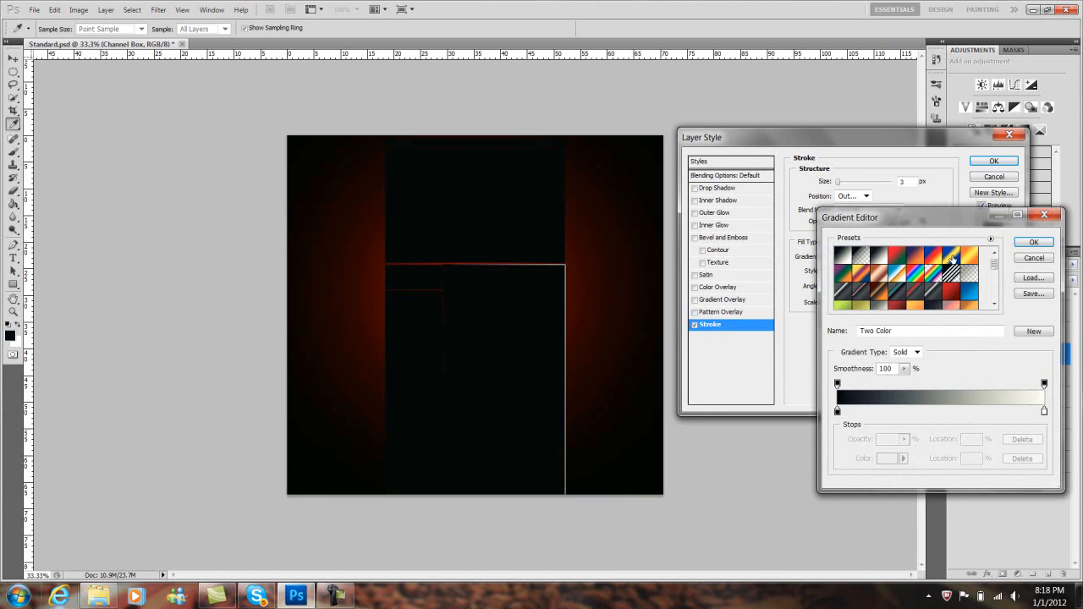
pyautogui.click(837, 410)
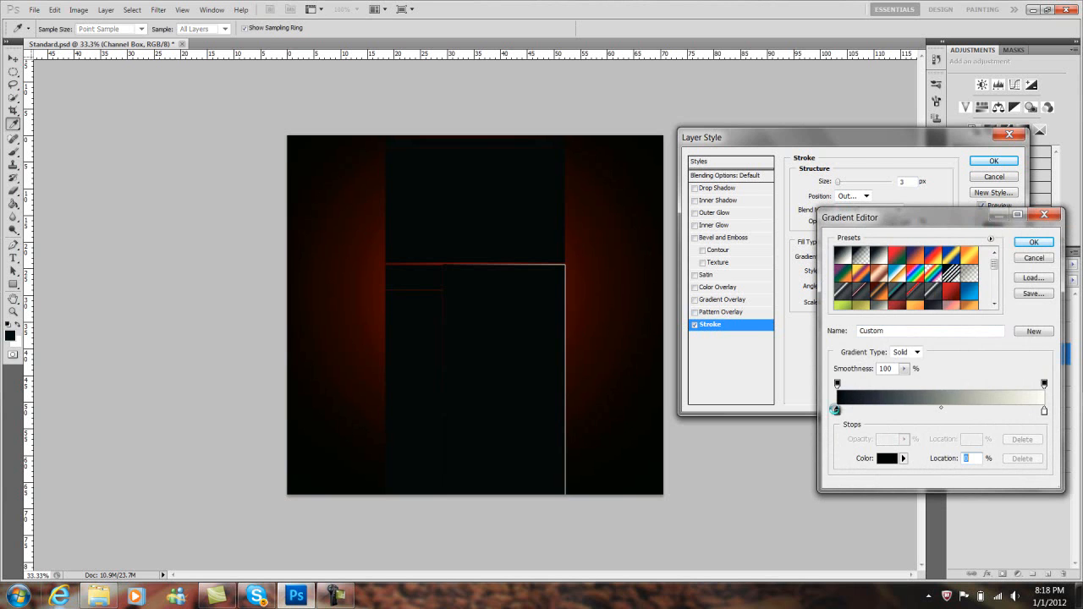
pyautogui.doubleClick(838, 413)
pyautogui.moveTo(887, 308)
pyautogui.mouseDown()
pyautogui.moveTo(949, 285)
pyautogui.moveTo(961, 311)
pyautogui.mouseUp()
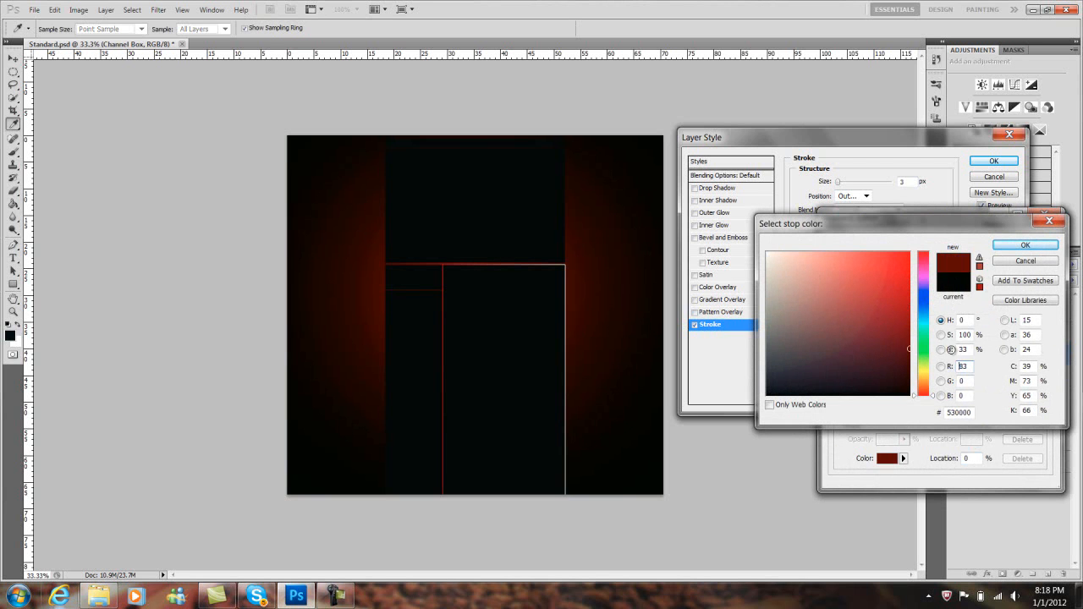
pyautogui.click(1025, 244)
# Replace the gradient's white end stop with a dark red stop at location 100%.
pyautogui.moveTo(948, 412); pyautogui.dragTo(998, 414)
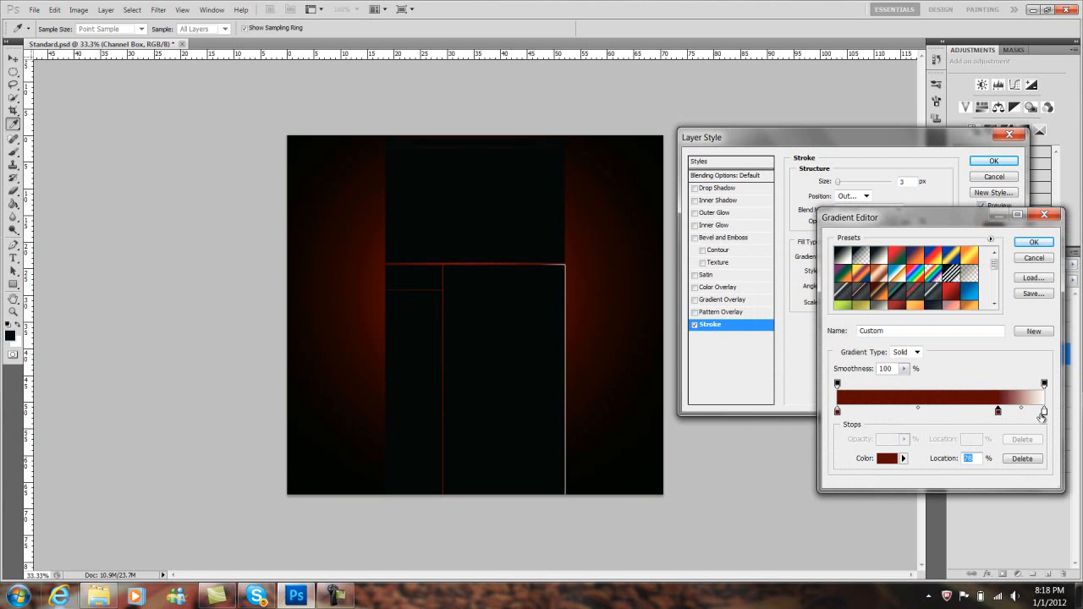
pyautogui.click(1046, 413)
pyautogui.click(1034, 460)
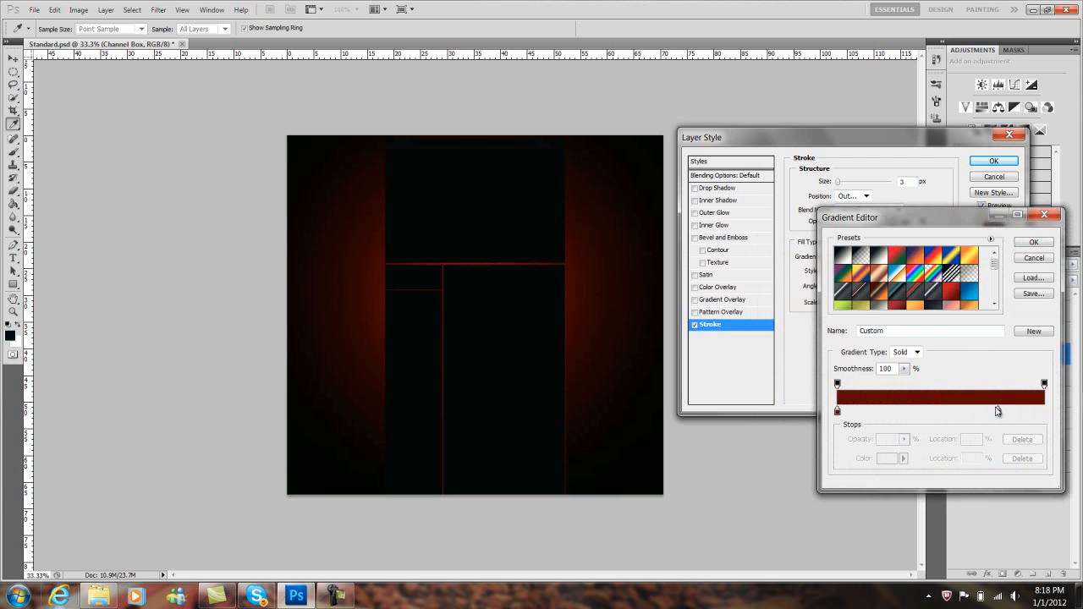
pyautogui.moveTo(1001, 412); pyautogui.dragTo(1044, 413)
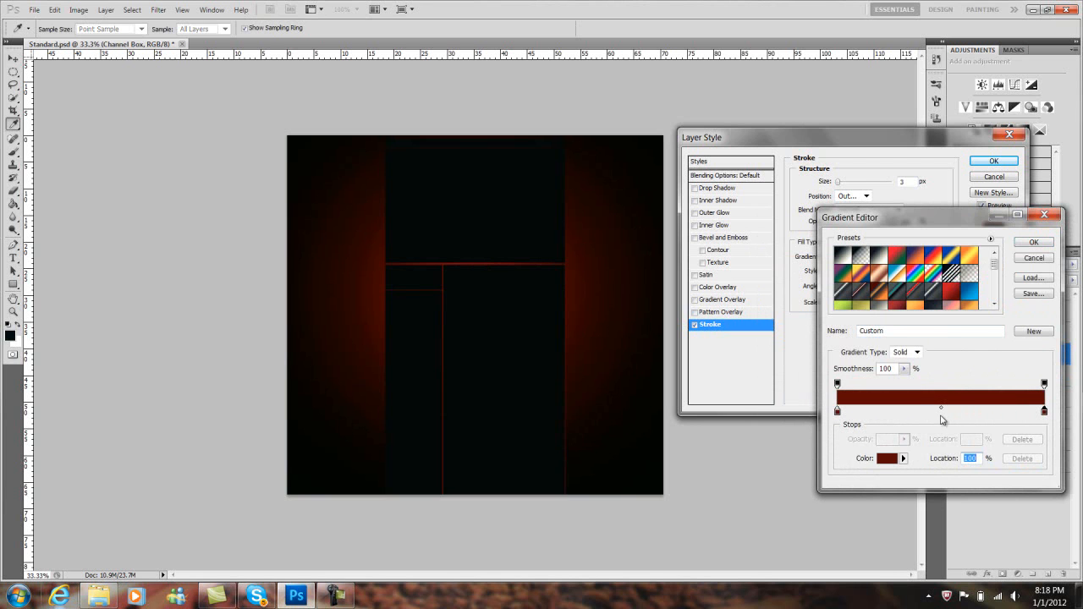
# Add a bright red (ff0000) stop at 50% of the gradient and accept the gradient.
pyautogui.doubleClick(942, 414)
pyautogui.moveTo(885, 326)
pyautogui.mouseDown()
pyautogui.moveTo(939, 279)
pyautogui.moveTo(995, 265)
pyautogui.mouseUp()
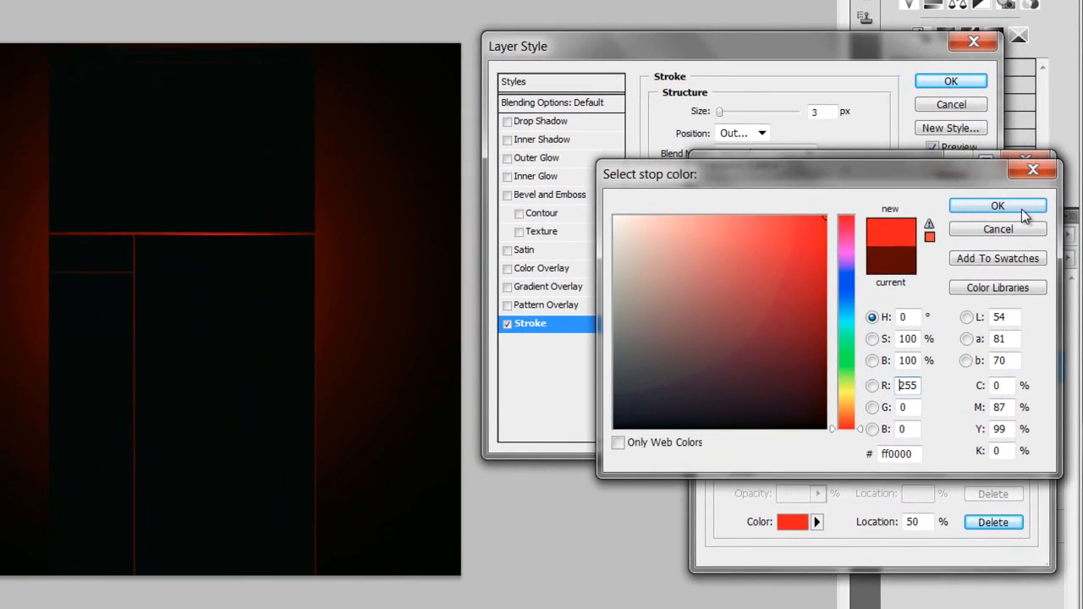
pyautogui.click(1025, 245)
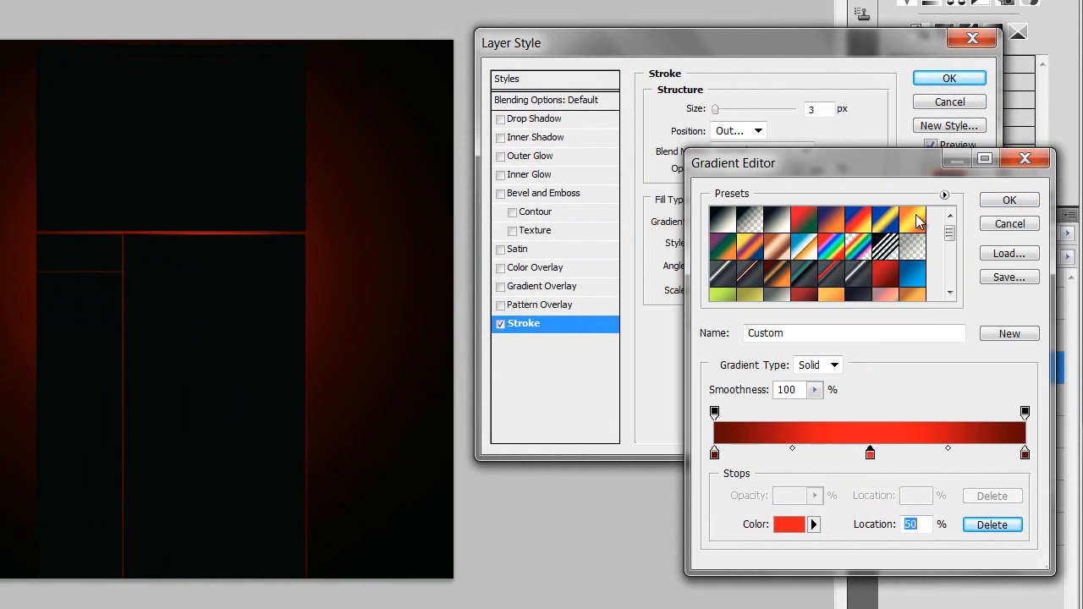
pyautogui.click(1010, 199)
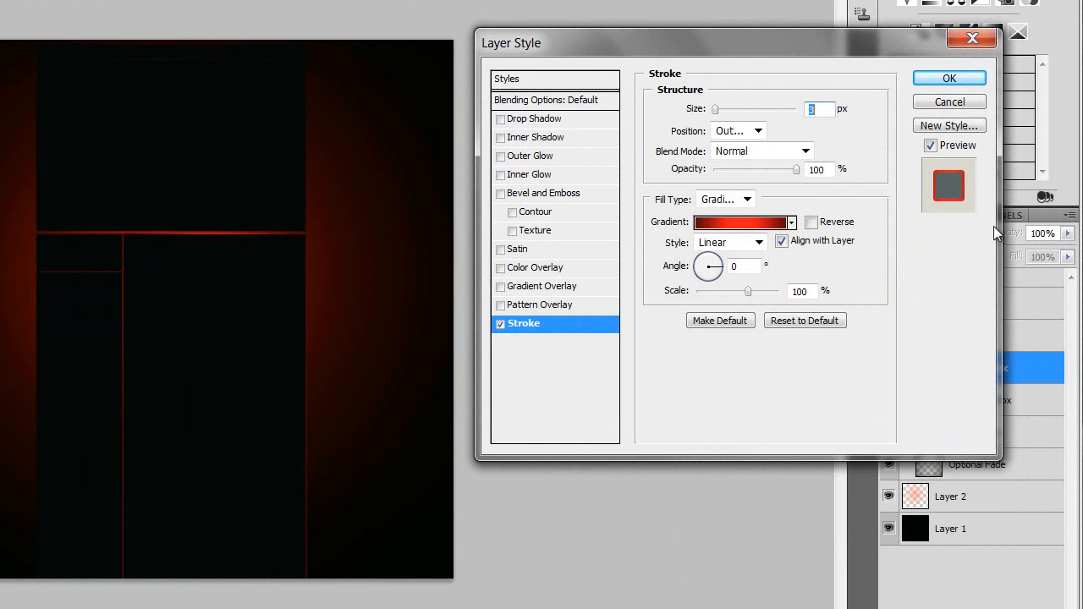
# Set the Channel Box stroke size to 1 px and its gradient scale to 85%.
pyautogui.moveTo(742, 292); pyautogui.dragTo(745, 294)
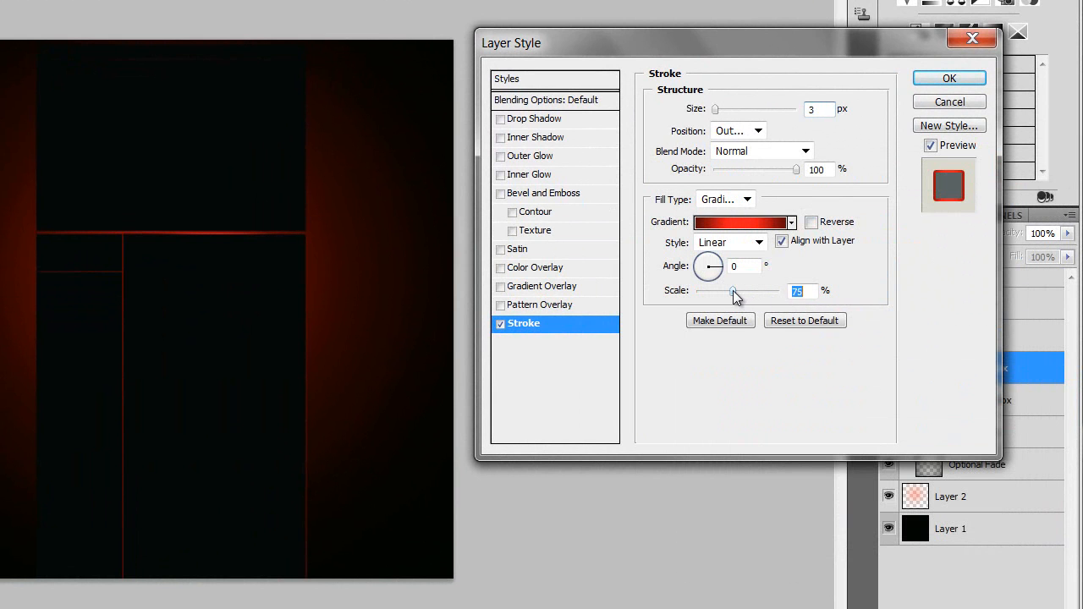
pyautogui.doubleClick(828, 114)
pyautogui.write('1')
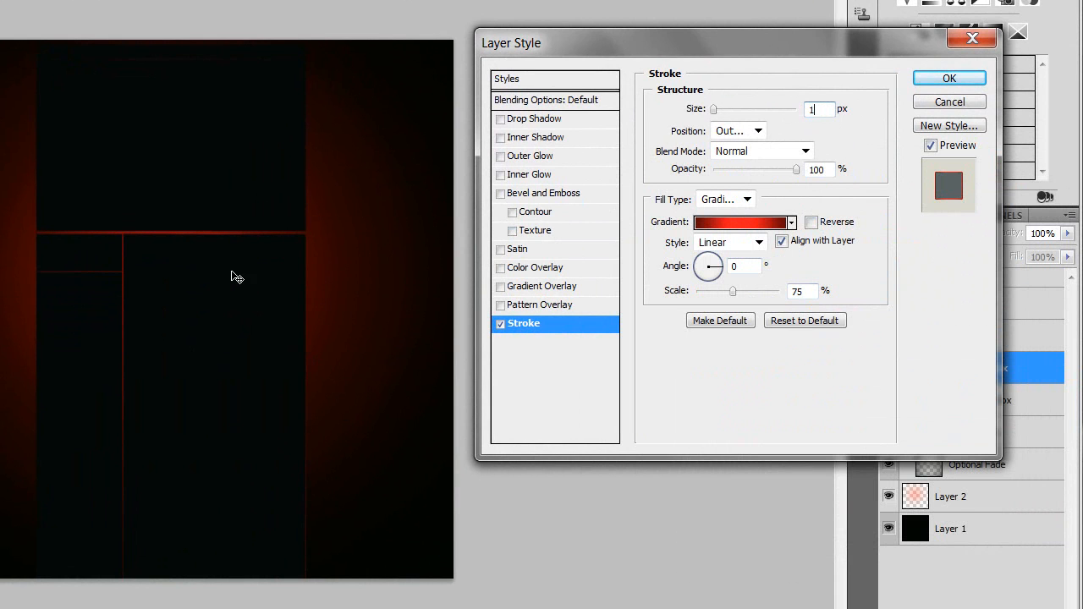
pyautogui.moveTo(737, 290); pyautogui.dragTo(740, 292)
pyautogui.write('85')
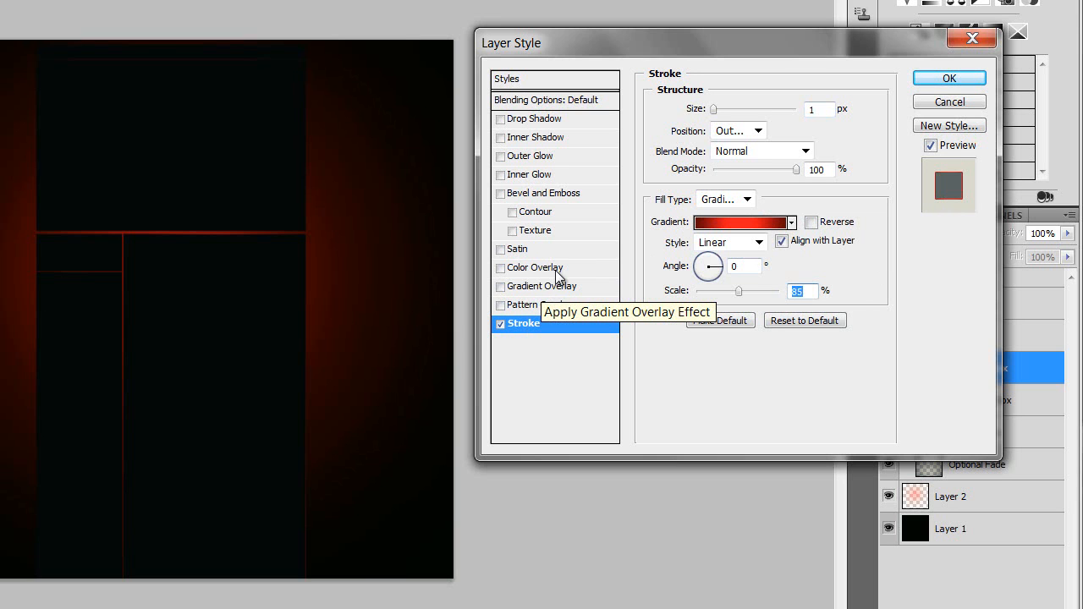
# Add a Bevel and Emboss of size 2 px with highlight and shadow opacity at 45%, and apply the layer style.
pyautogui.click(530, 199)
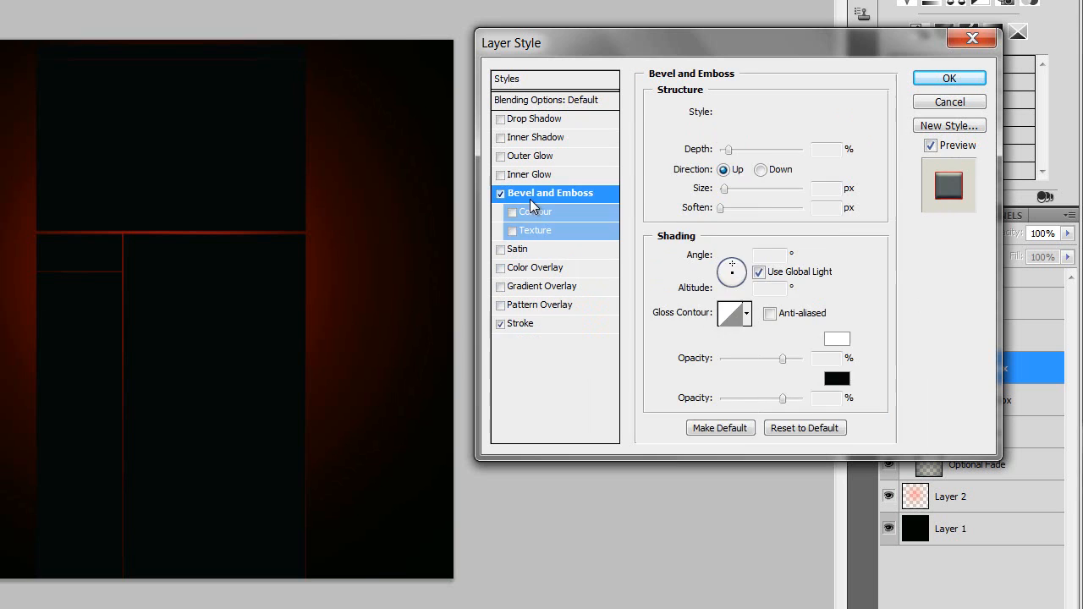
pyautogui.doubleClick(830, 188)
pyautogui.write('2')
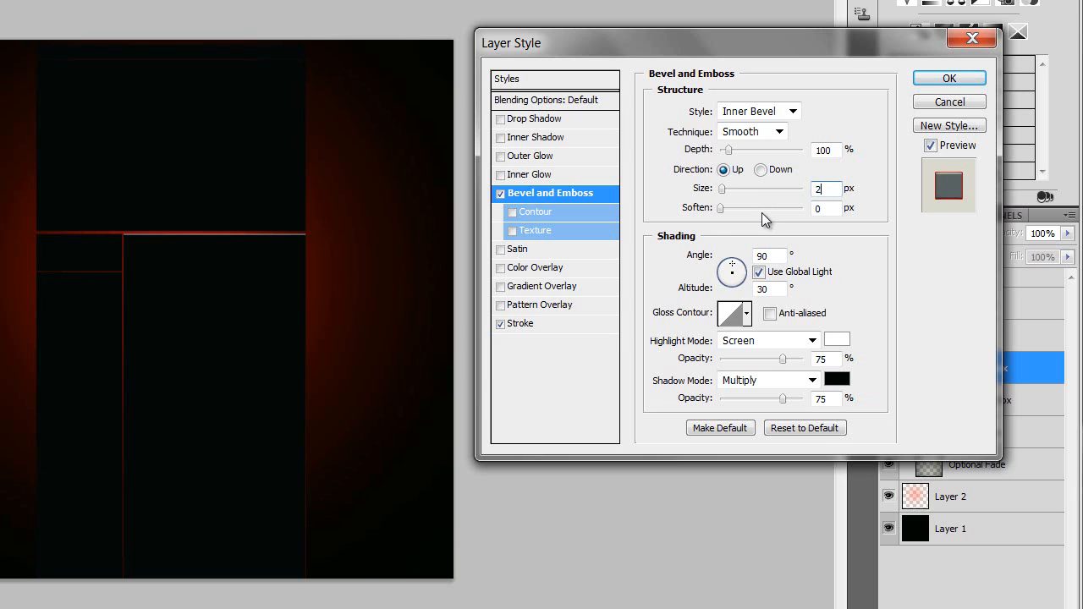
pyautogui.doubleClick(833, 359)
pyautogui.write('45')
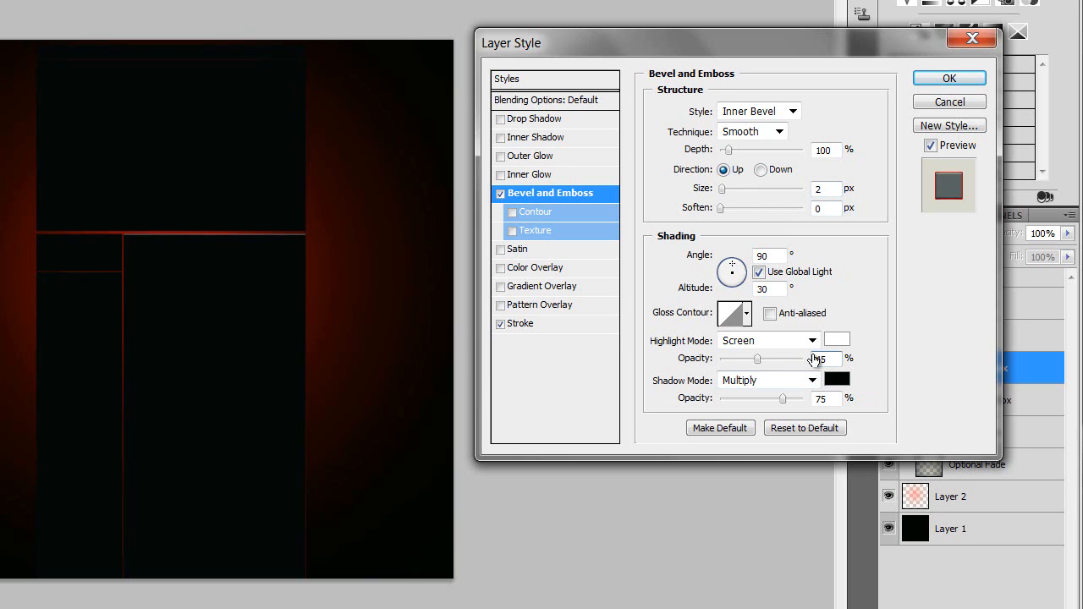
pyautogui.click(907, 314)
pyautogui.press('Tab')
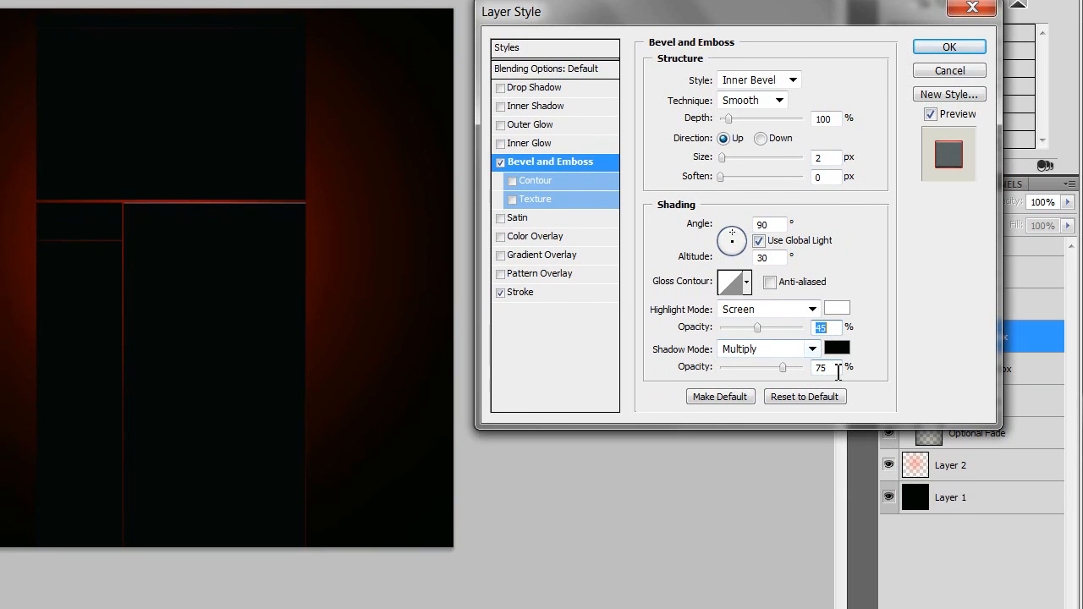
pyautogui.write('40')
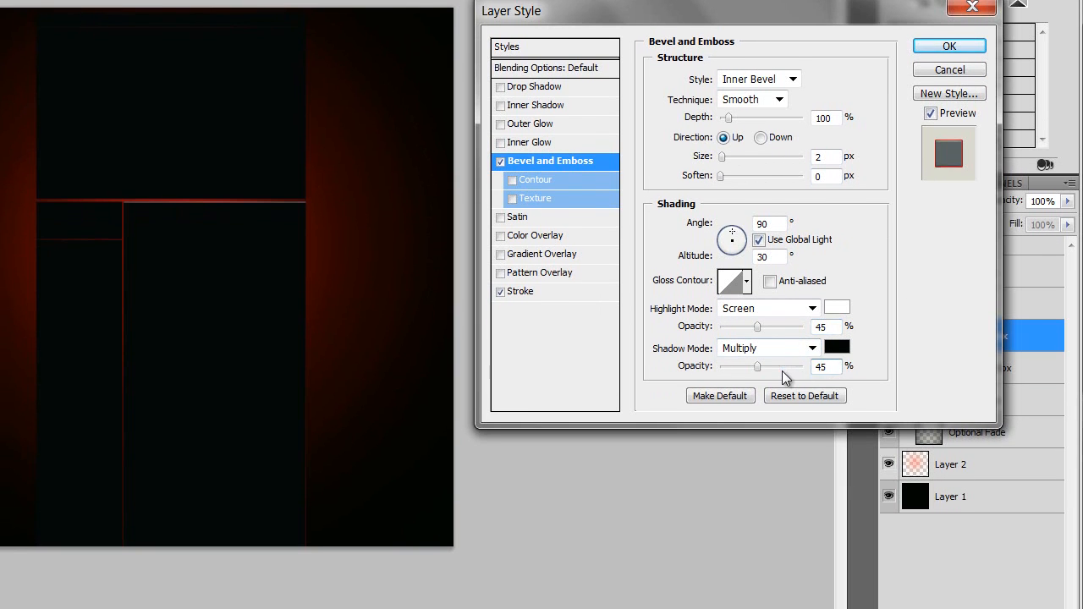
pyautogui.press('Return')
# Reopen the Channel Box layer style and set the bevel's shadow opacity to 44%.
pyautogui.doubleClick(1025, 338)
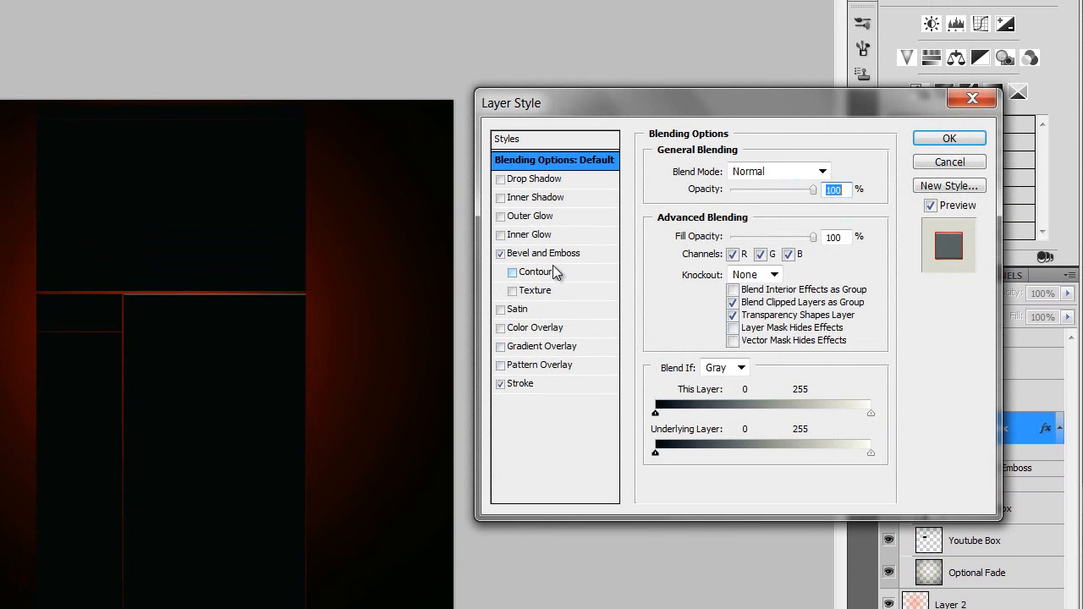
pyautogui.click(546, 254)
pyautogui.moveTo(779, 458); pyautogui.dragTo(757, 459)
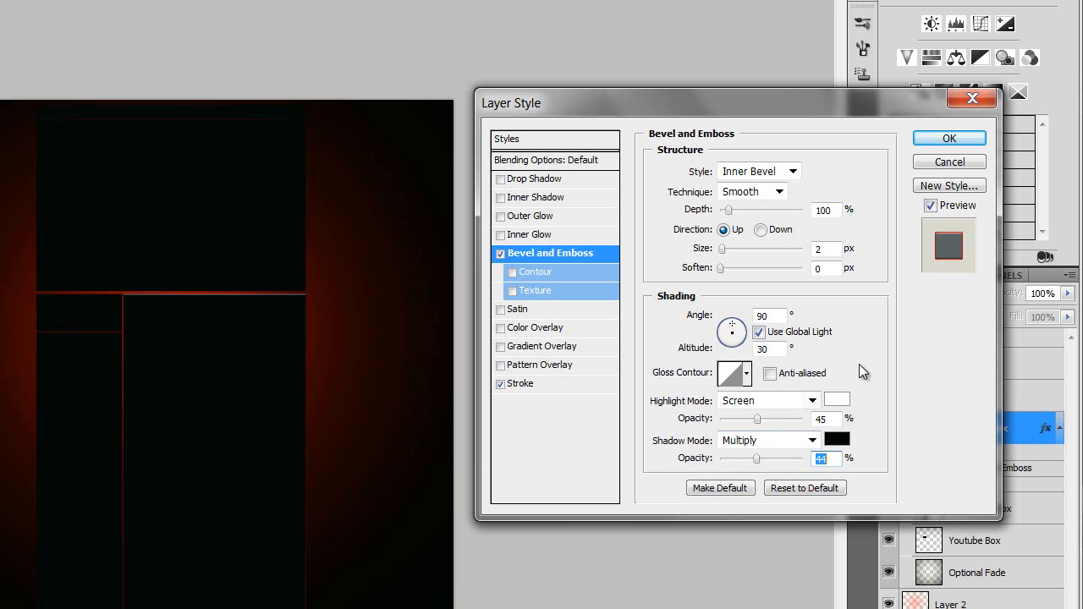
# Add a Drop Shadow to the Channel Box with distance 0 px, spread 15% and size 15 px.
pyautogui.click(529, 178)
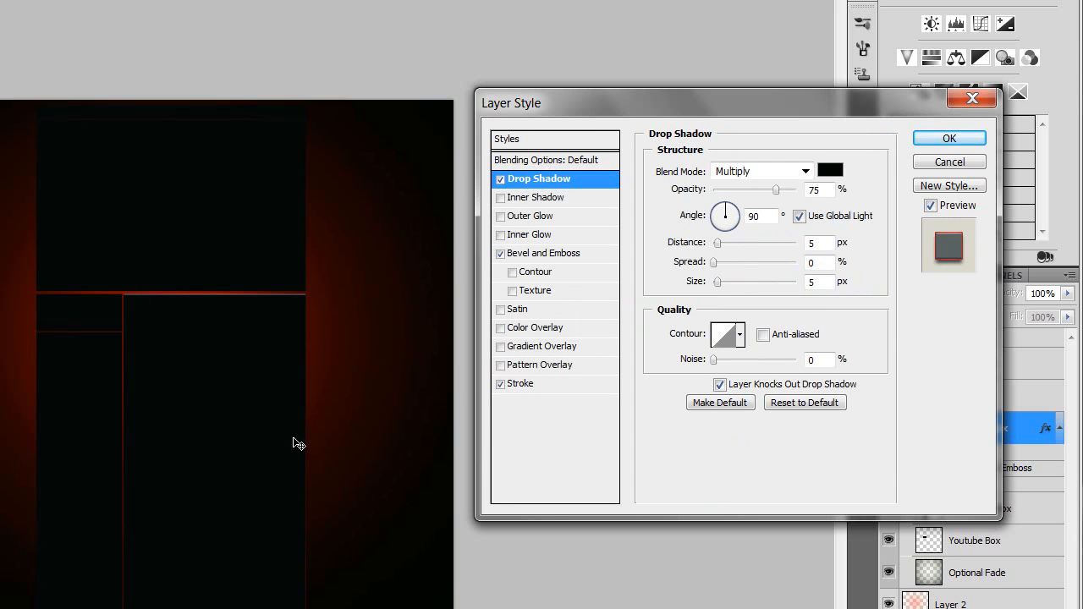
pyautogui.doubleClick(821, 244)
pyautogui.write('0')
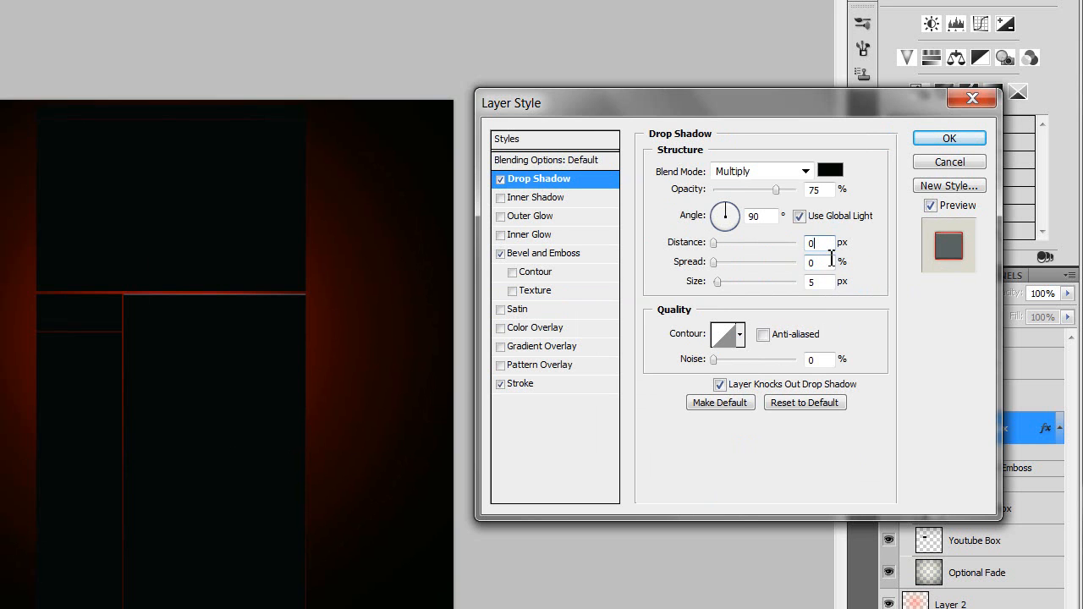
pyautogui.doubleClick(827, 263)
pyautogui.write('8')
pyautogui.doubleClick(829, 263)
pyautogui.write('15')
pyautogui.doubleClick(826, 284)
pyautogui.write('15')
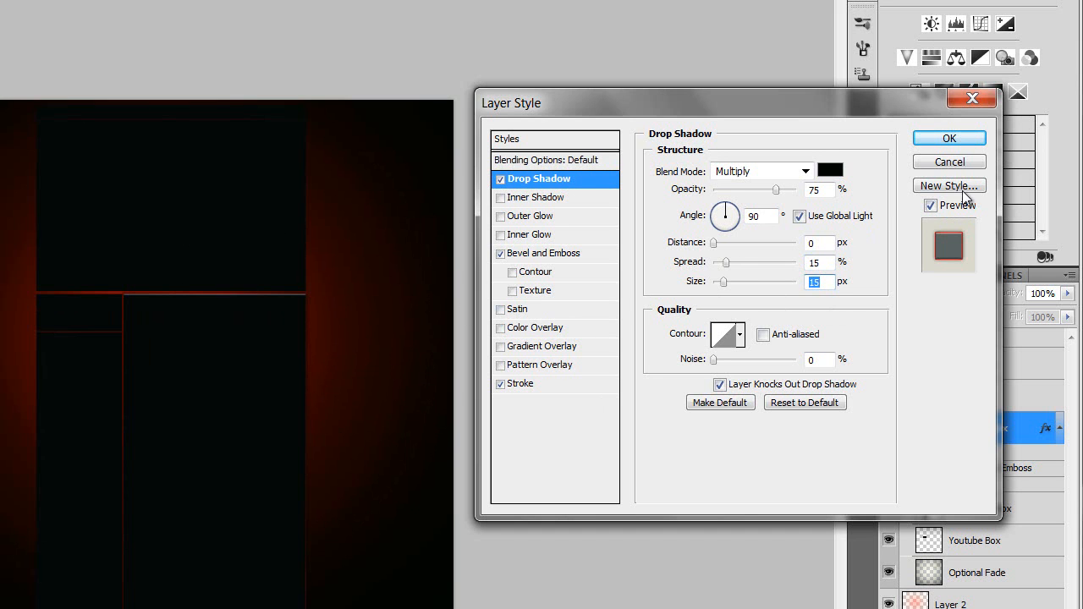
# Set the bevel size to 1 px and its highlight opacity to 32%, and apply the layer style.
pyautogui.click(520, 257)
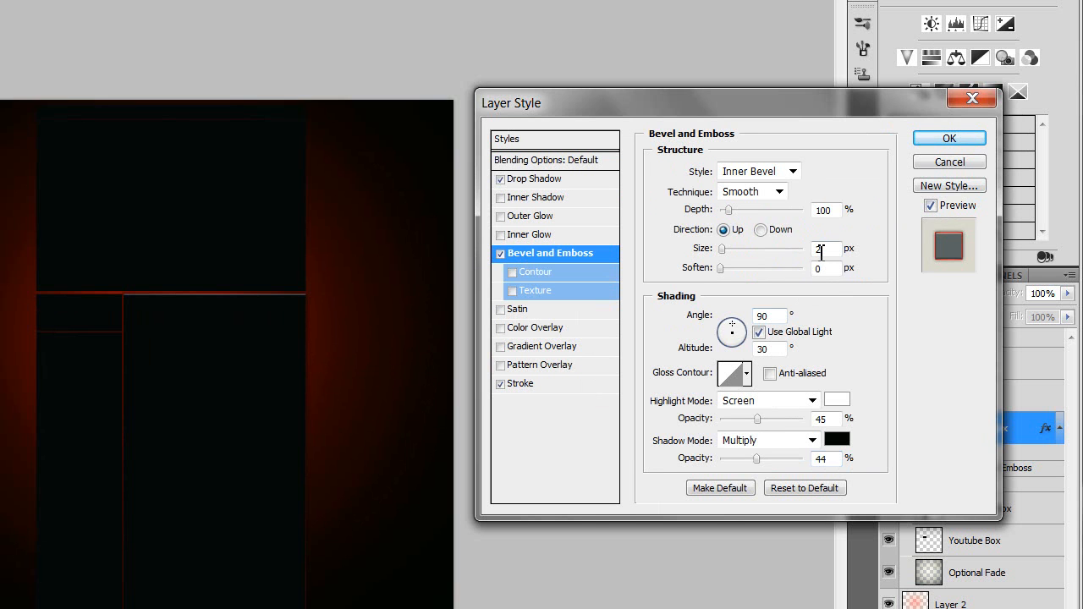
pyautogui.click(828, 251)
pyautogui.click(901, 318)
pyautogui.moveTo(757, 419); pyautogui.dragTo(746, 420)
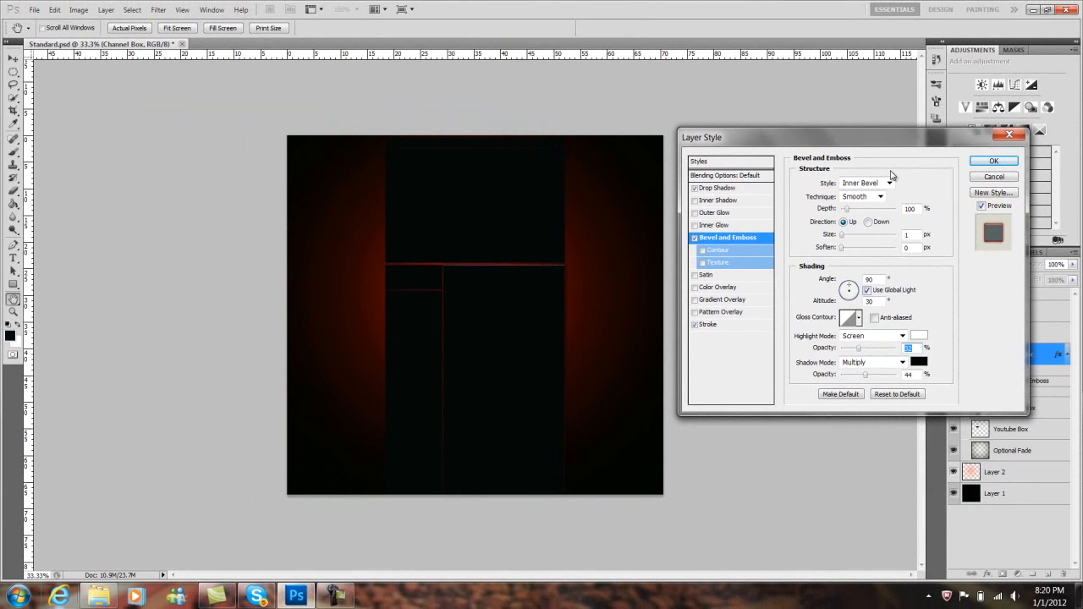
pyautogui.click(988, 162)
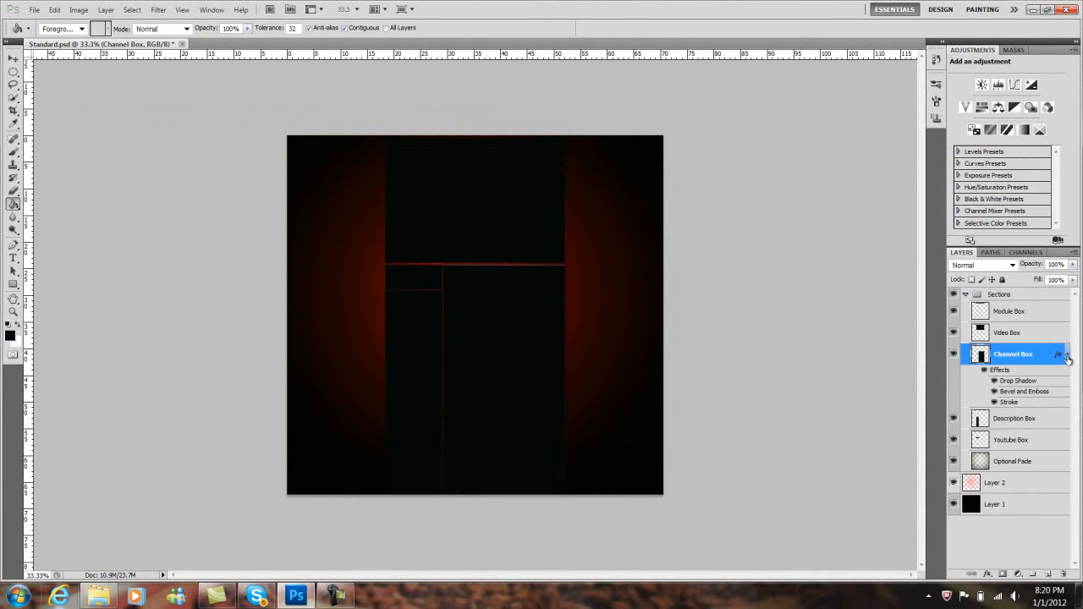
# Copy the layer style of the Channel Box and paste it onto the Video Box, keeping the effects lists collapsed.
pyautogui.click(1067, 357)
pyautogui.click(1068, 357)
pyautogui.click(1067, 357)
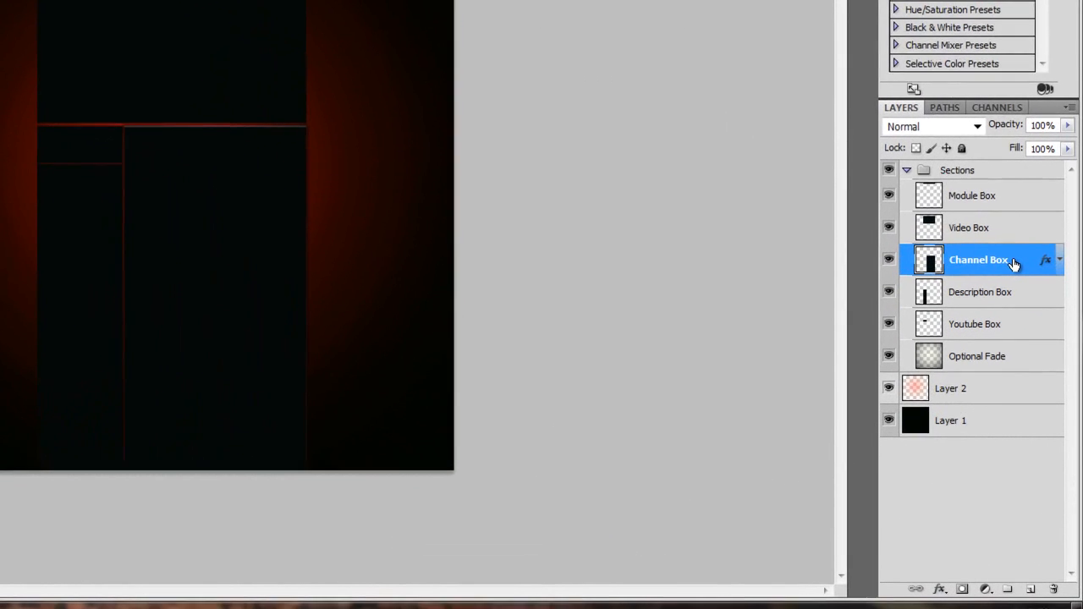
pyautogui.rightClick(1038, 354)
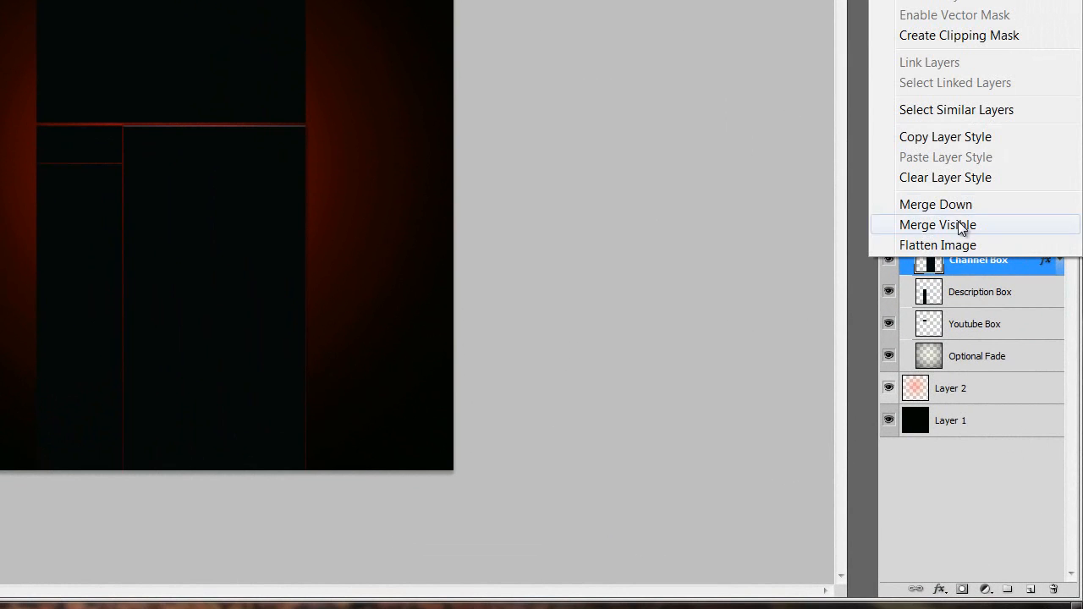
pyautogui.click(943, 137)
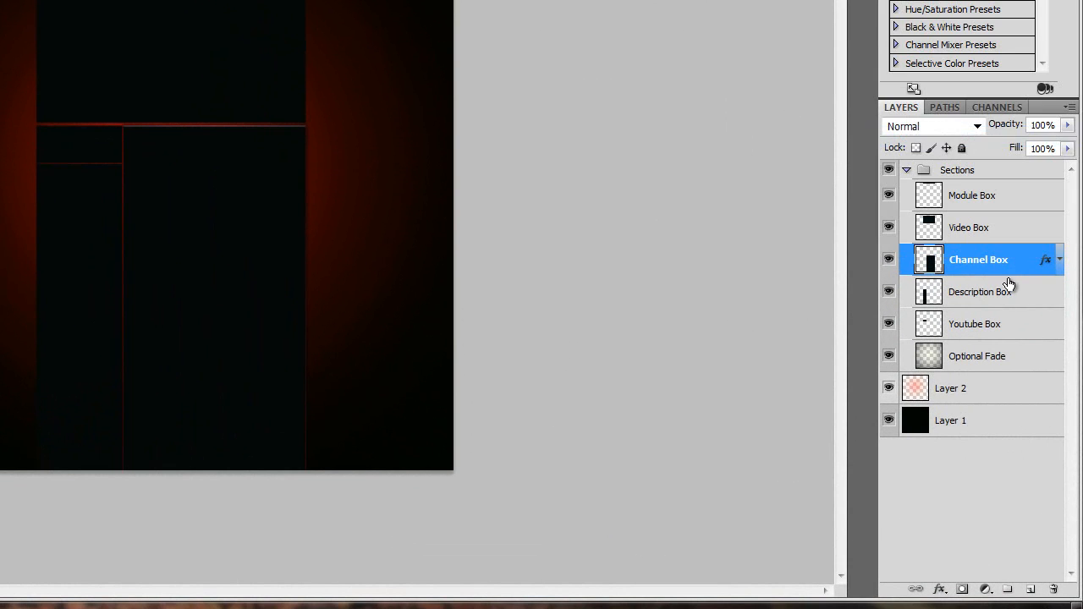
pyautogui.rightClick(1011, 233)
pyautogui.click(960, 133)
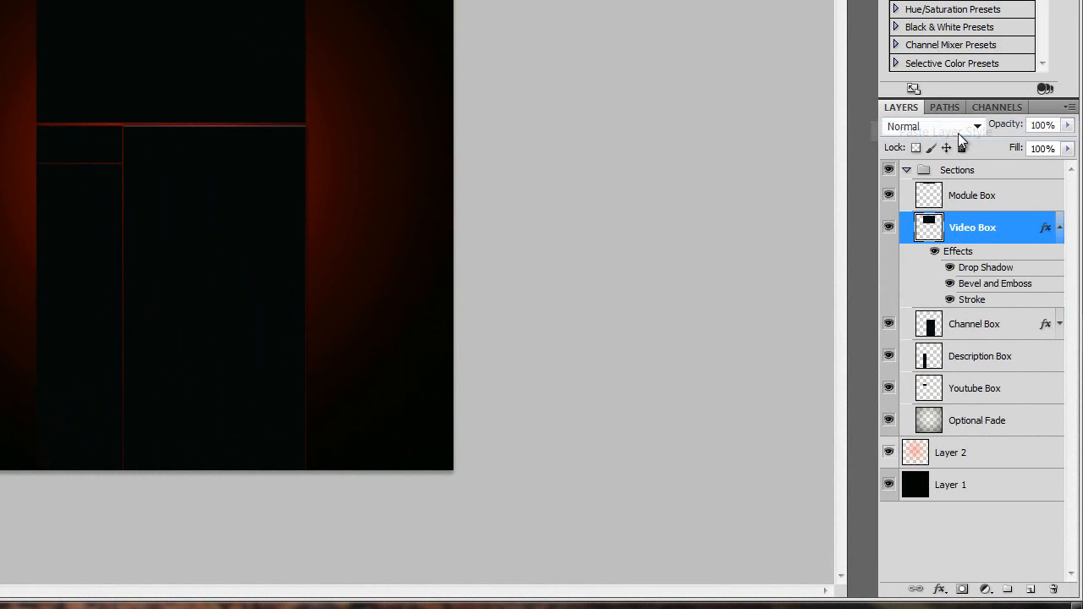
pyautogui.click(1059, 228)
# Paste the copied layer style onto the Module Box, Description Box and Youtube Box layers, and collapse their effects lists.
pyautogui.rightClick(1001, 200)
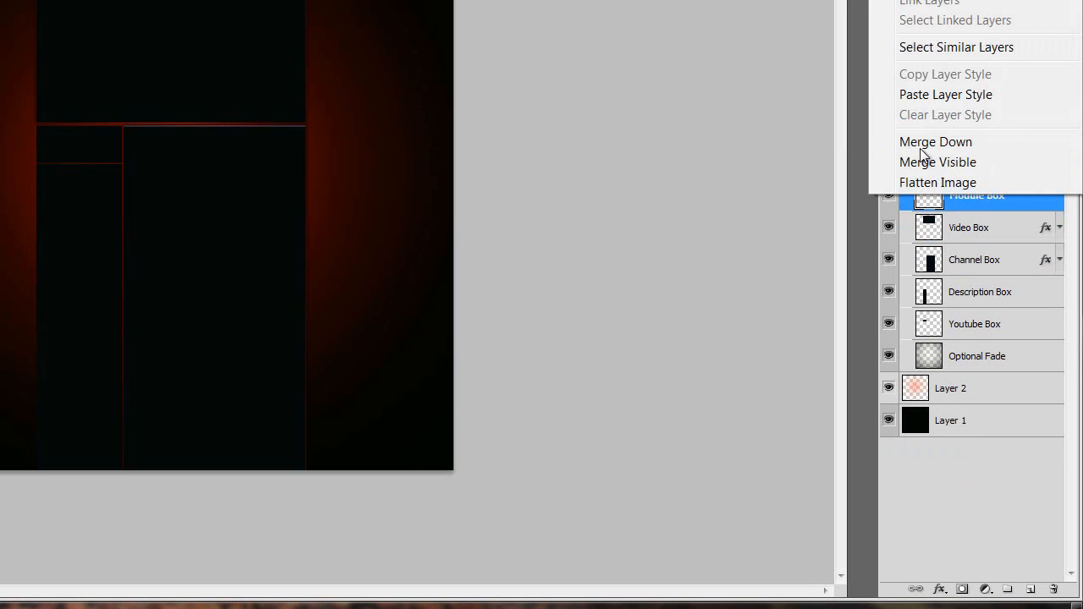
pyautogui.click(919, 96)
pyautogui.click(1059, 196)
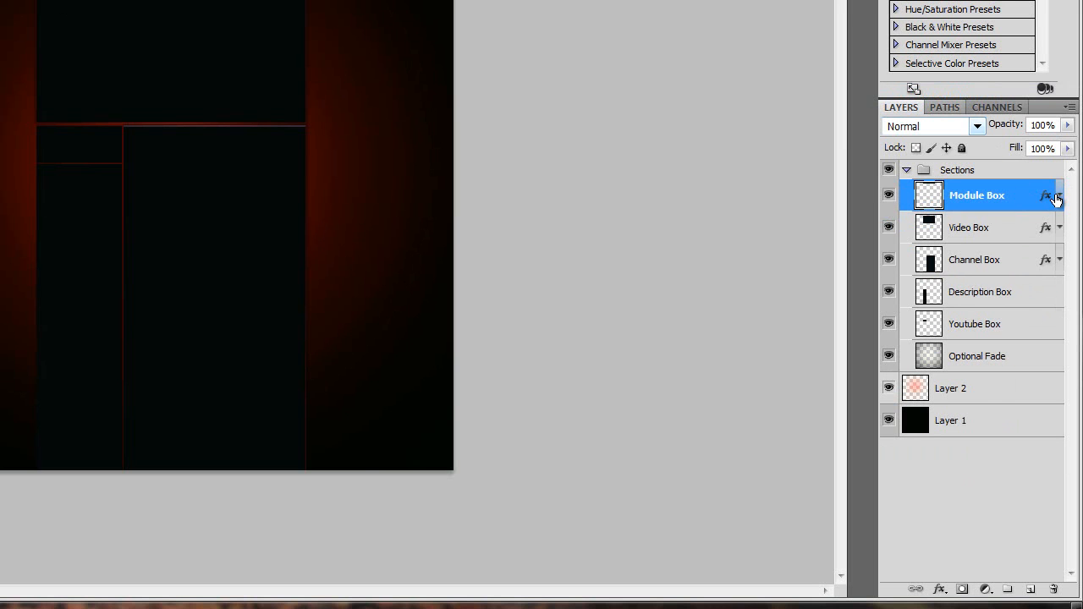
pyautogui.rightClick(956, 298)
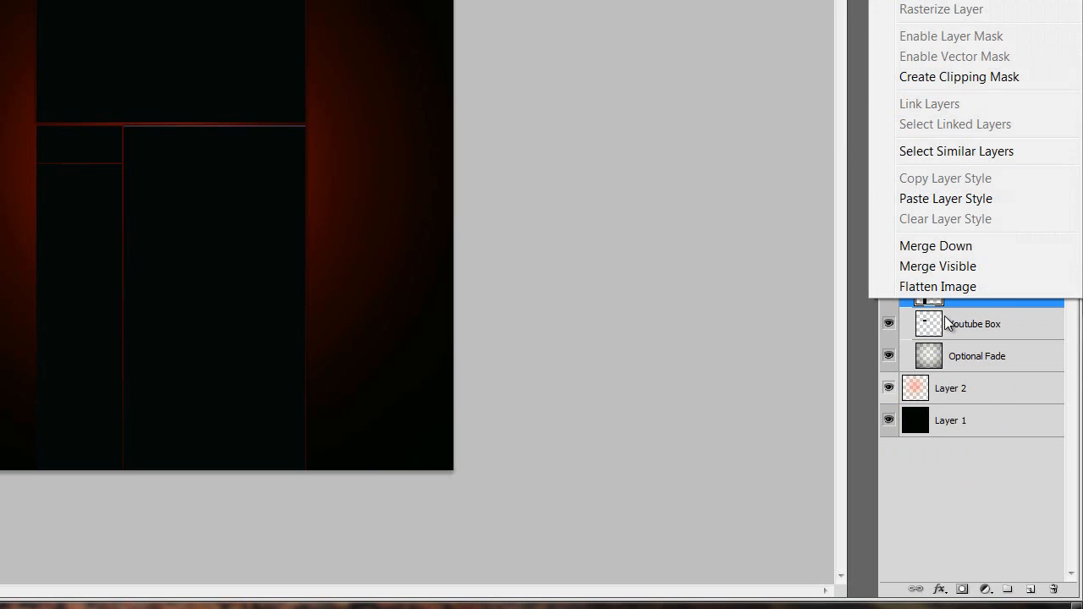
pyautogui.click(931, 200)
pyautogui.click(1059, 291)
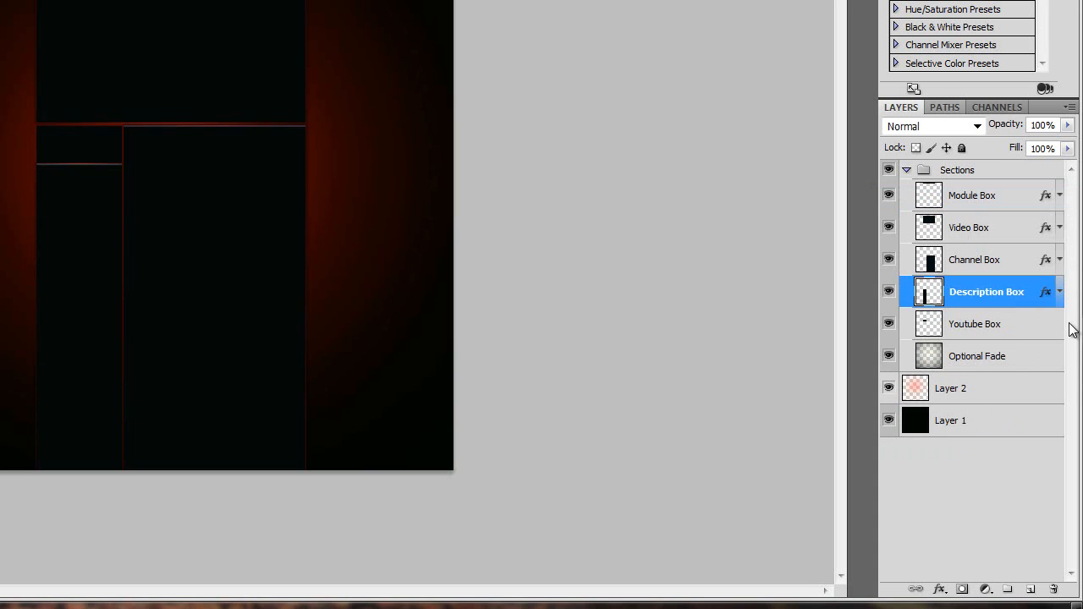
pyautogui.rightClick(1034, 324)
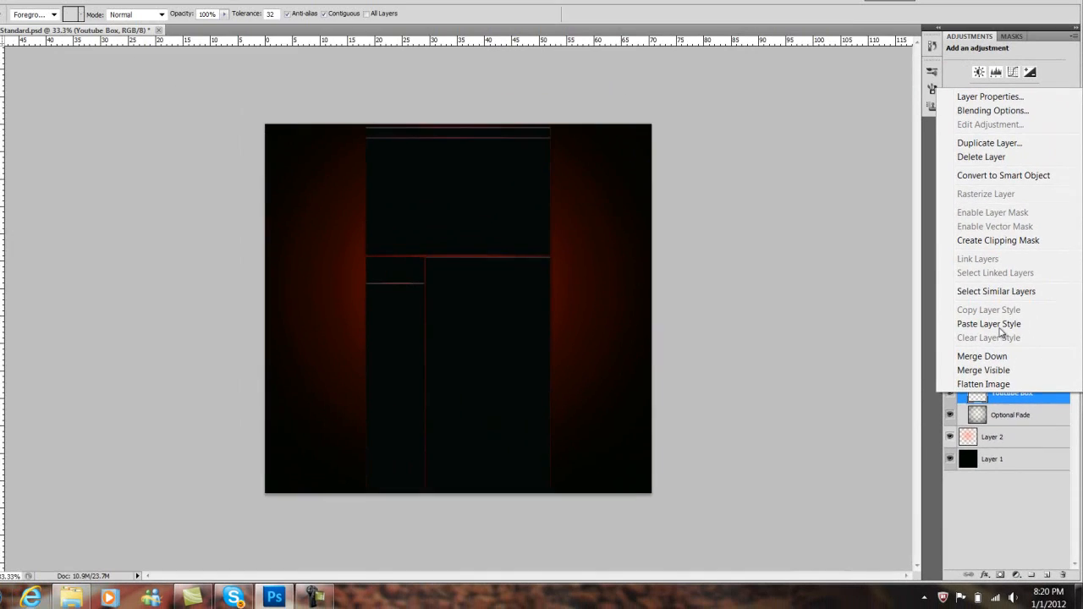
pyautogui.click(1000, 326)
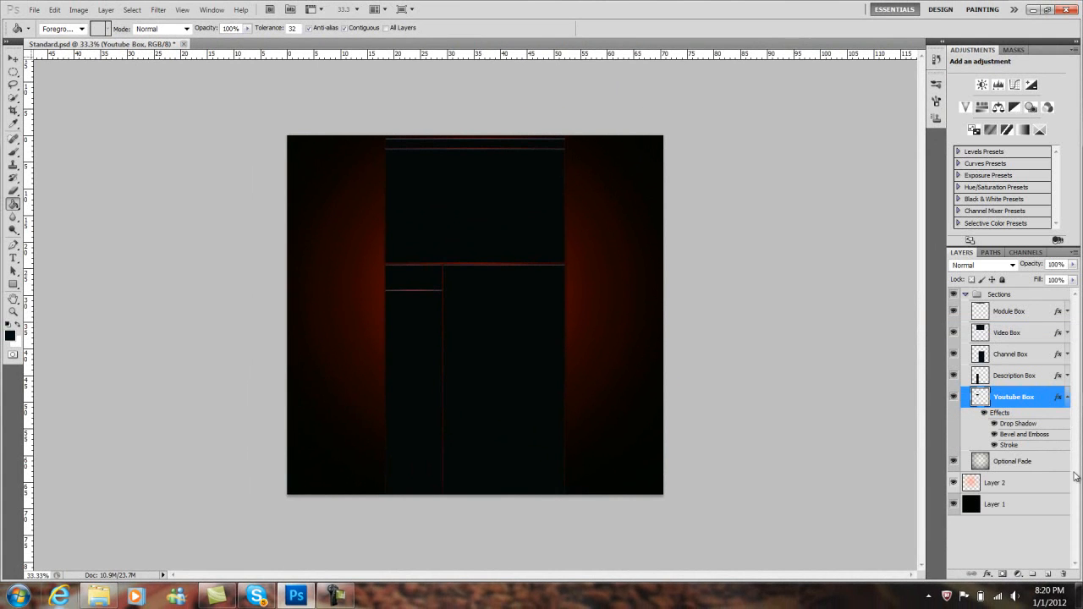
pyautogui.click(1068, 398)
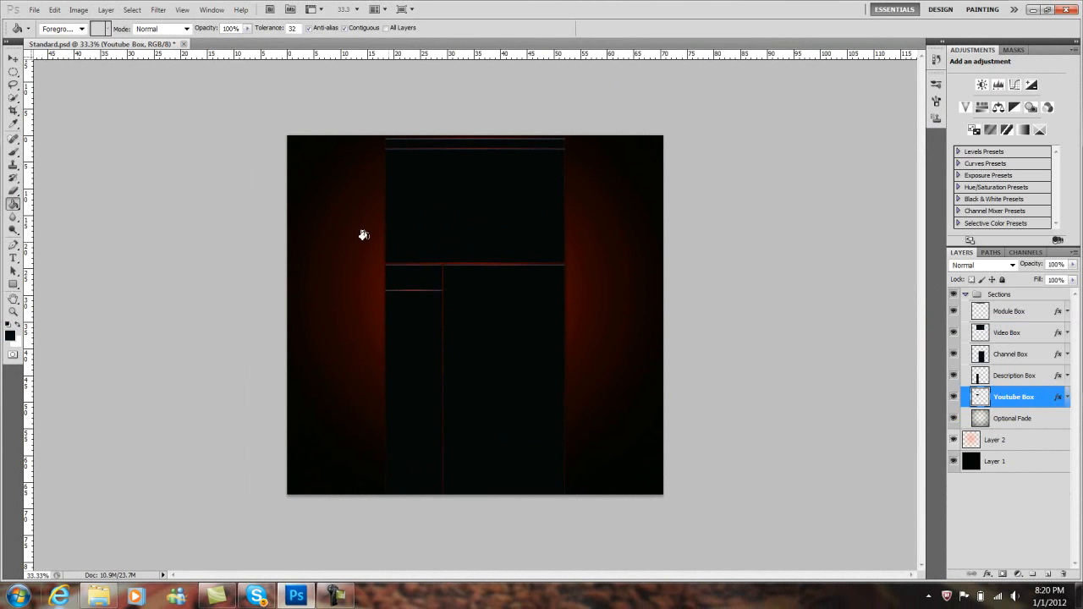
# Add two new empty layers directly above the Channel Box layer.
pyautogui.click(12, 312)
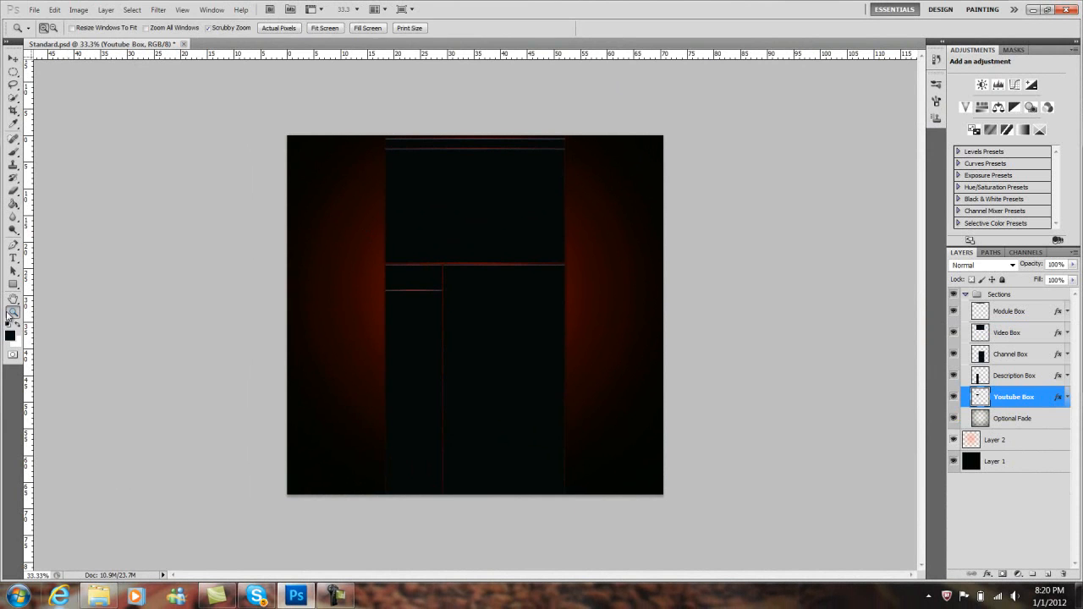
pyautogui.click(466, 269)
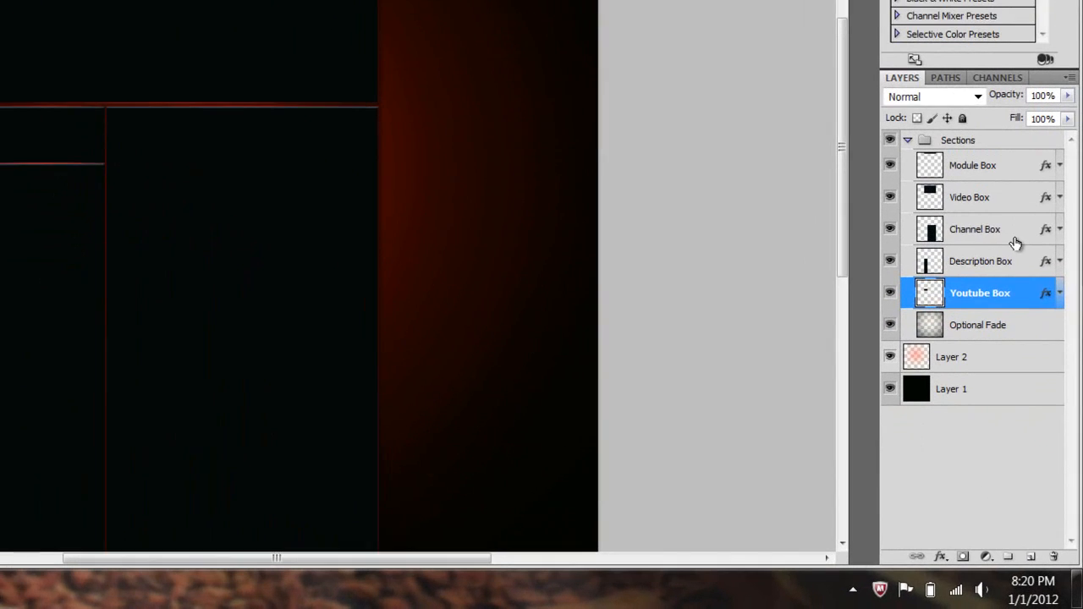
pyautogui.click(1035, 361)
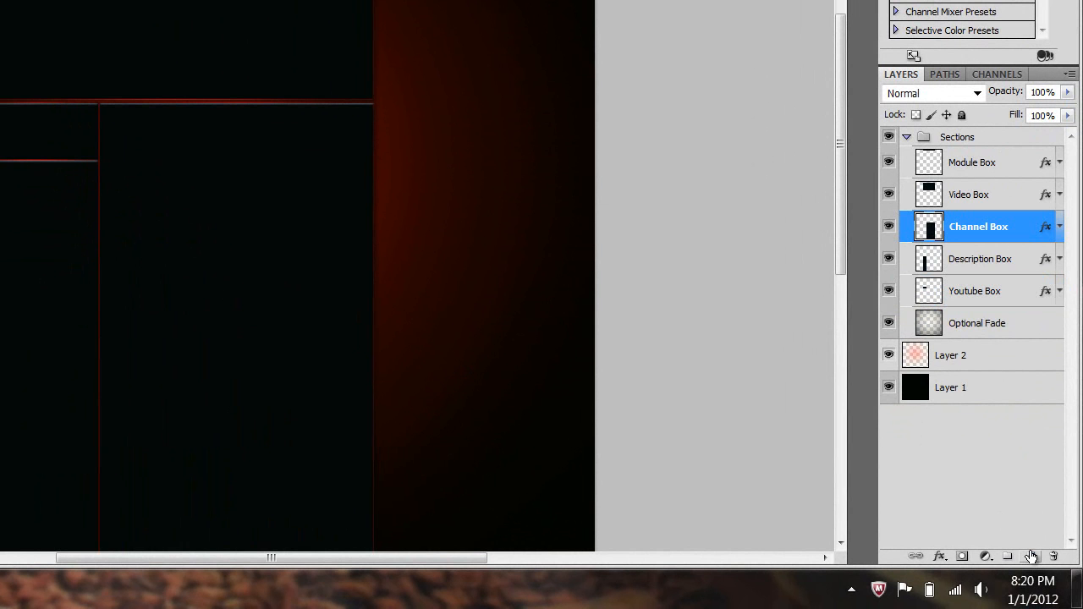
pyautogui.click(1031, 556)
pyautogui.click(1031, 556)
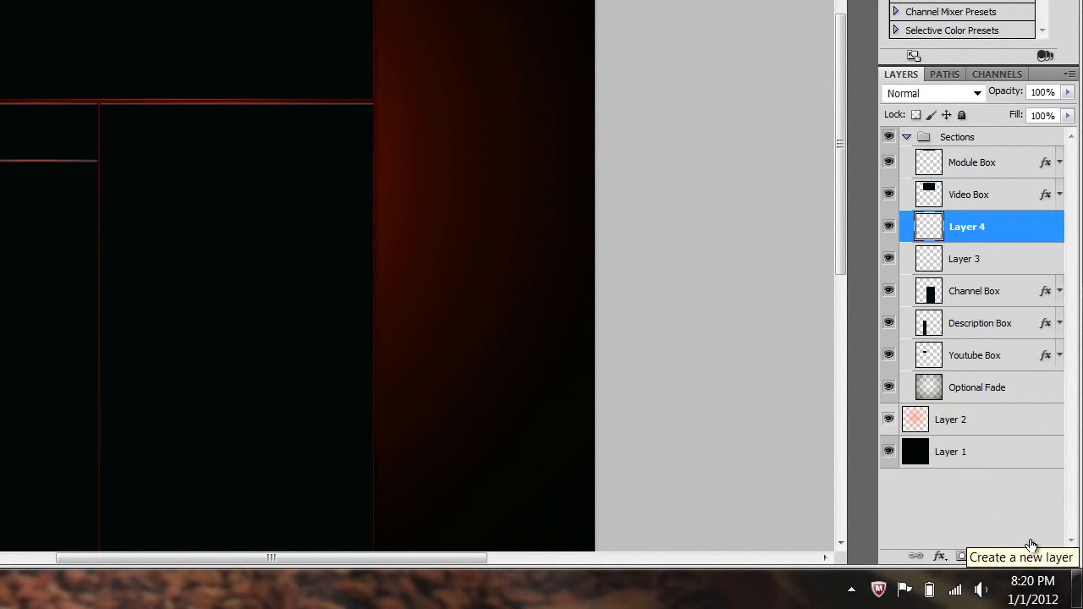
# Add one new empty layer above the Description Box and another above the Youtube Box.
pyautogui.click(993, 336)
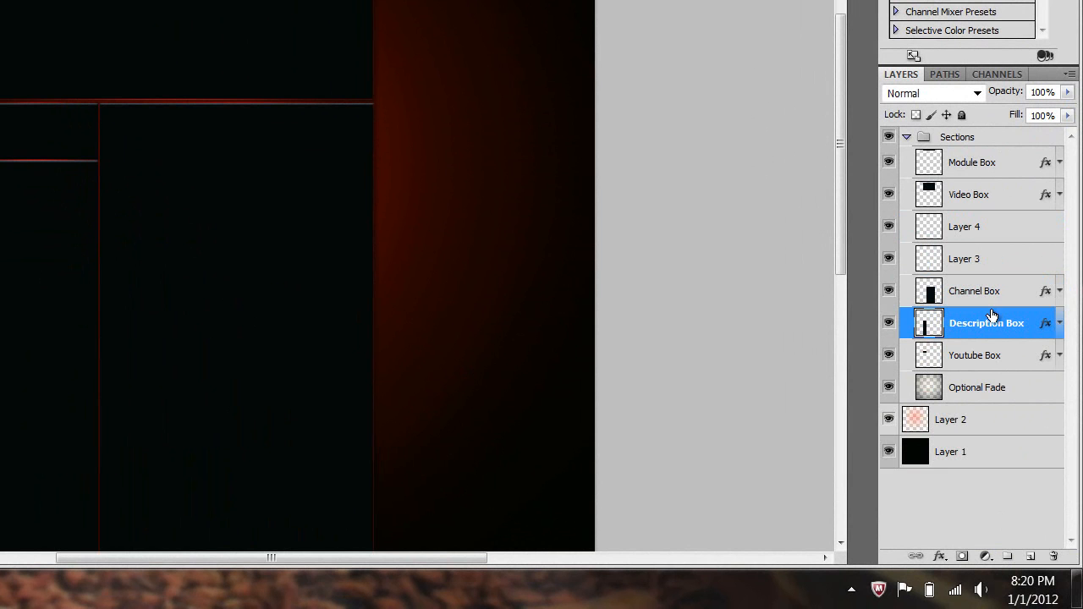
pyautogui.click(1032, 557)
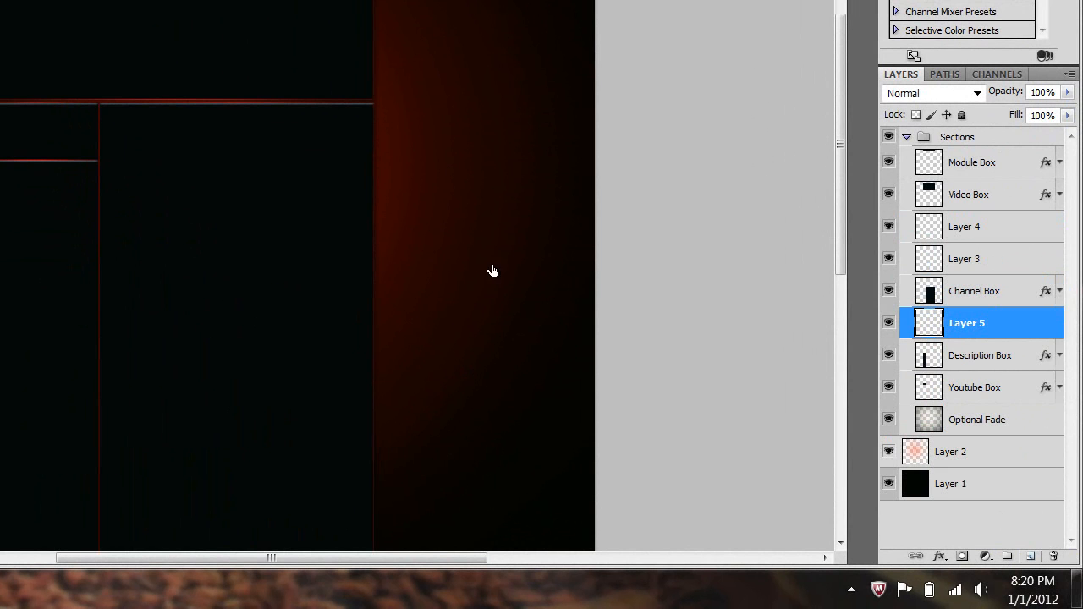
pyautogui.click(1005, 388)
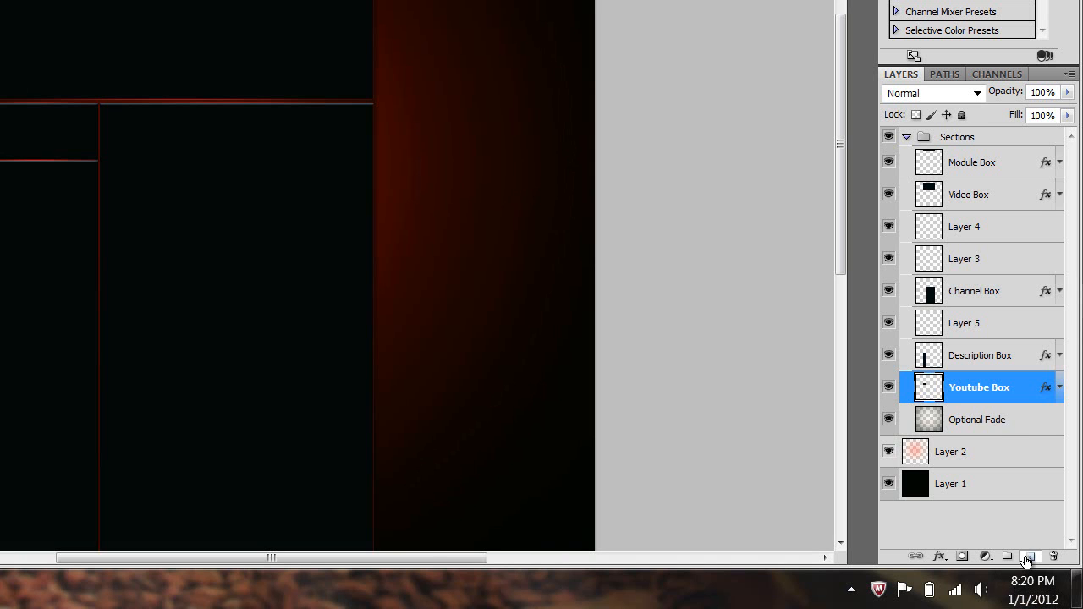
pyautogui.click(1029, 557)
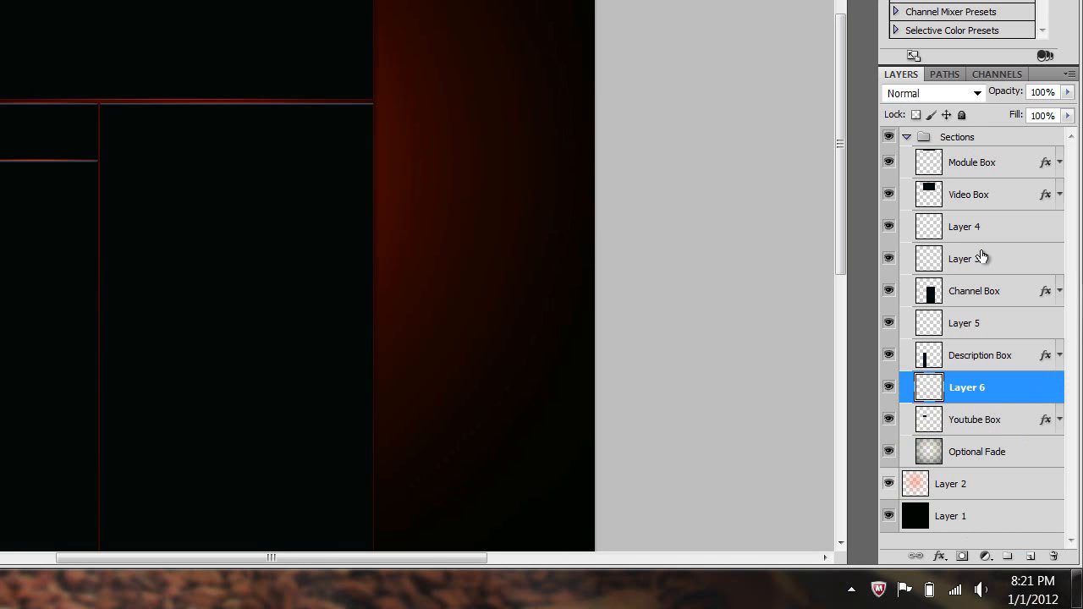
# Add two new empty layers above the Video Box and two more above the Module Box.
pyautogui.click(996, 205)
pyautogui.click(1032, 559)
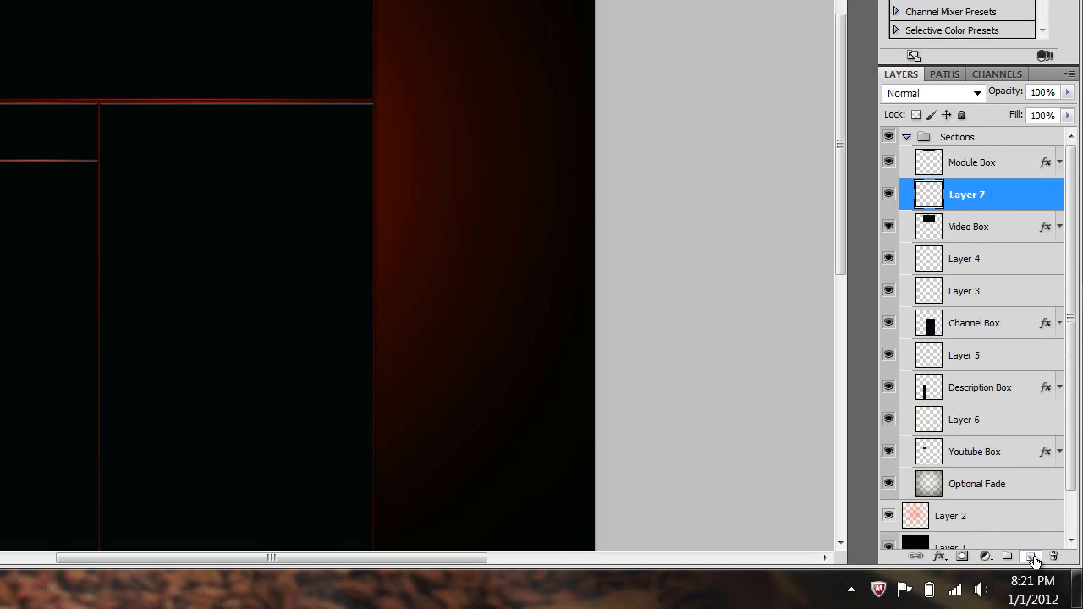
pyautogui.click(1031, 559)
pyautogui.click(1015, 171)
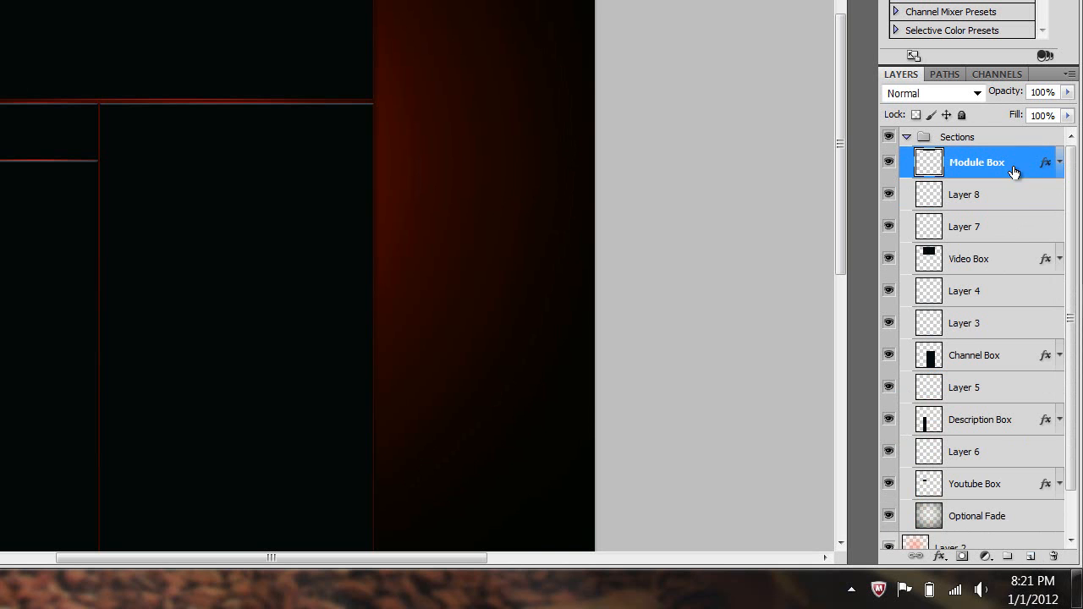
pyautogui.click(1031, 557)
pyautogui.click(1031, 557)
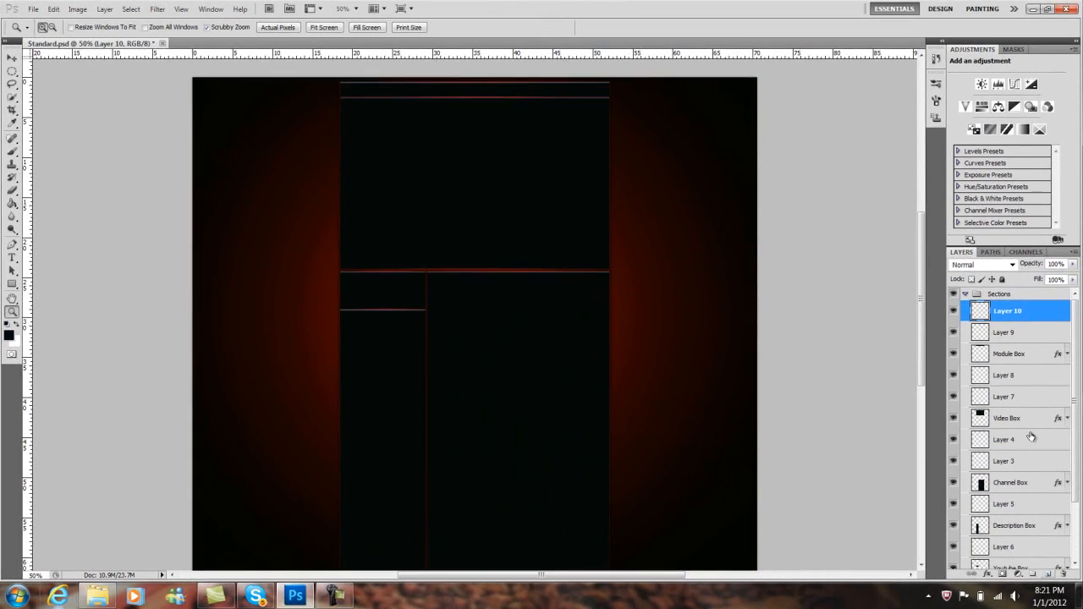
# Clip Layer 10 and Layer 9 to the Module Box, and Layer 8 and Layer 7 to the Video Box.
pyautogui.keyDown('alt'); pyautogui.click(1032, 321); pyautogui.keyUp('alt')
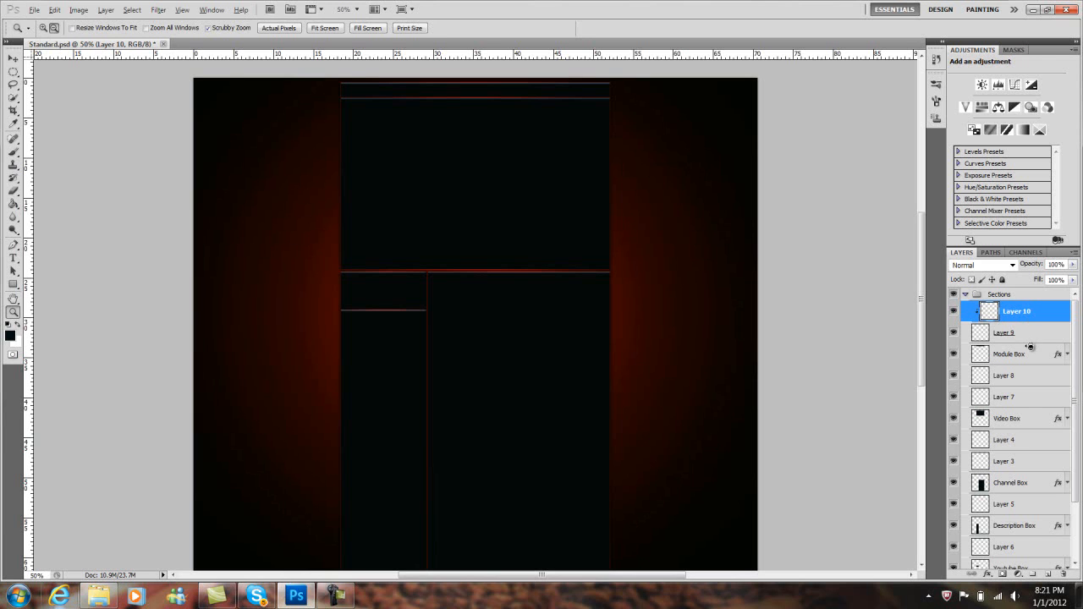
pyautogui.keyDown('alt'); pyautogui.click(1031, 344); pyautogui.keyUp('alt')
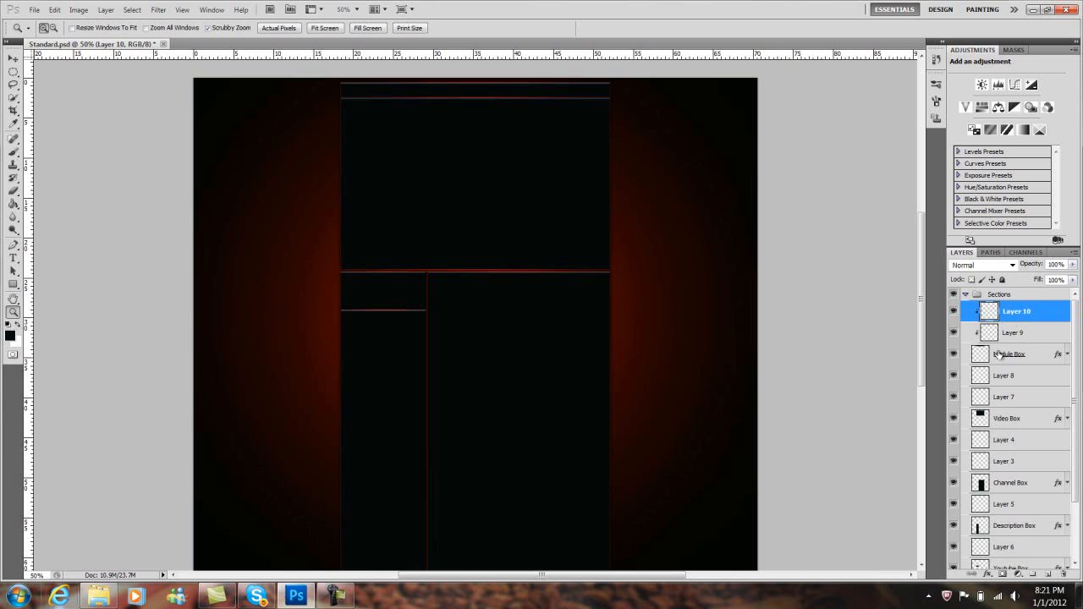
pyautogui.keyDown('alt'); pyautogui.click(1024, 386); pyautogui.keyUp('alt')
pyautogui.click(1024, 411)
pyautogui.keyDown('alt'); pyautogui.click(1026, 408); pyautogui.keyUp('alt')
# Clip Layer 4 and Layer 3 to the Channel Box, Layer 5 to the Description Box and Layer 6 to the Youtube Box.
pyautogui.keyDown('alt'); pyautogui.click(1023, 450); pyautogui.keyUp('alt')
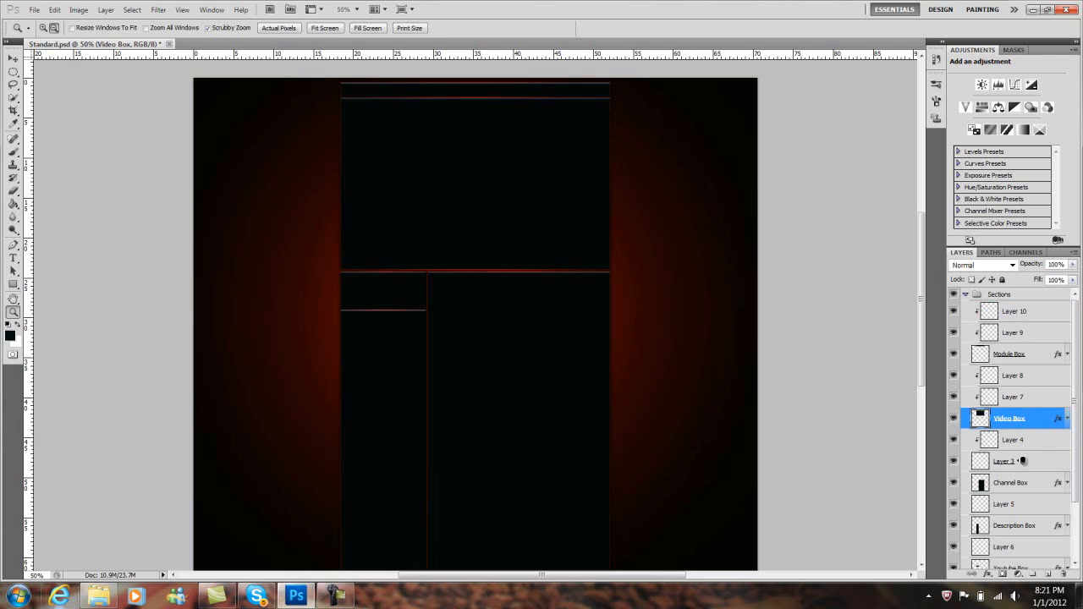
pyautogui.keyDown('alt'); pyautogui.click(1021, 471); pyautogui.keyUp('alt')
pyautogui.keyDown('alt'); pyautogui.click(1014, 515); pyautogui.keyUp('alt')
pyautogui.keyDown('alt'); pyautogui.click(1009, 558); pyautogui.keyUp('alt')
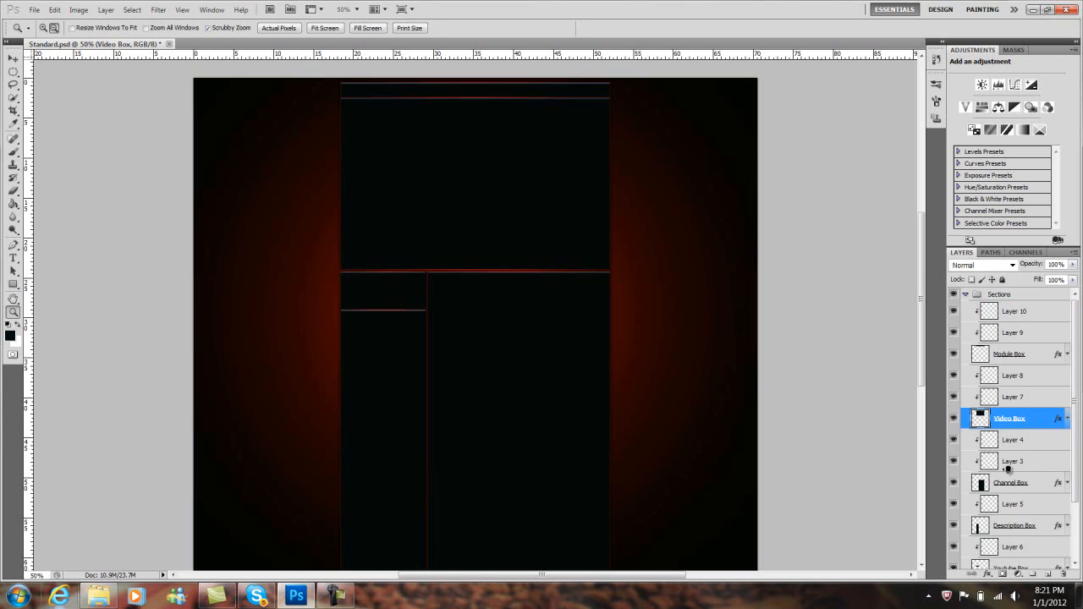
pyautogui.scroll(-5, 1023, 474)
pyautogui.scroll(5, 1037, 460)
# Select Layer 4 above the Channel Box and set the foreground color to a strong red.
pyautogui.click(1039, 460)
pyautogui.click(1039, 442)
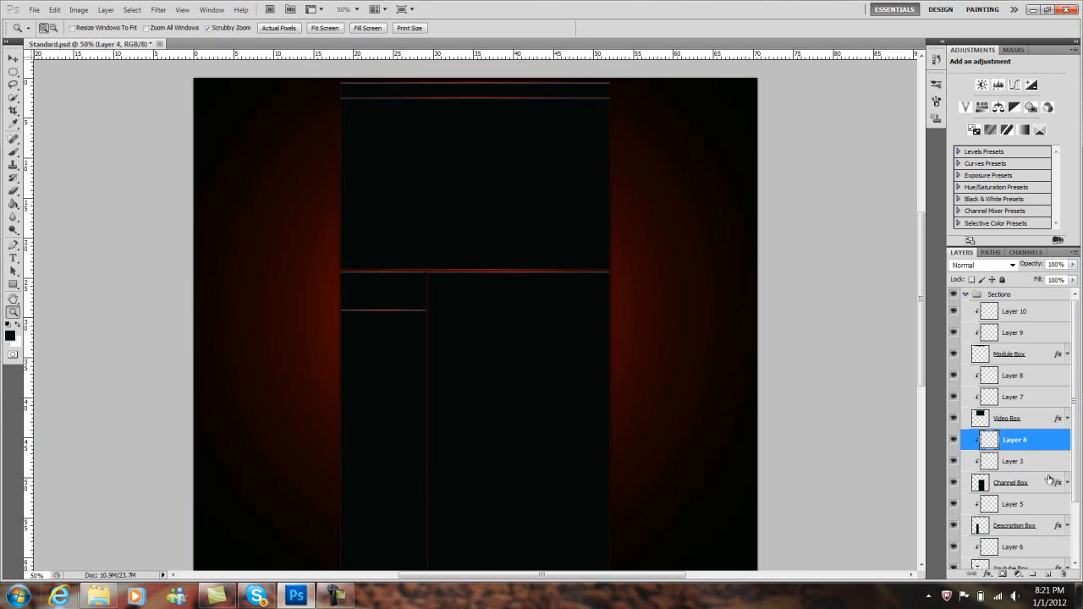
pyautogui.click(10, 338)
pyautogui.click(913, 260)
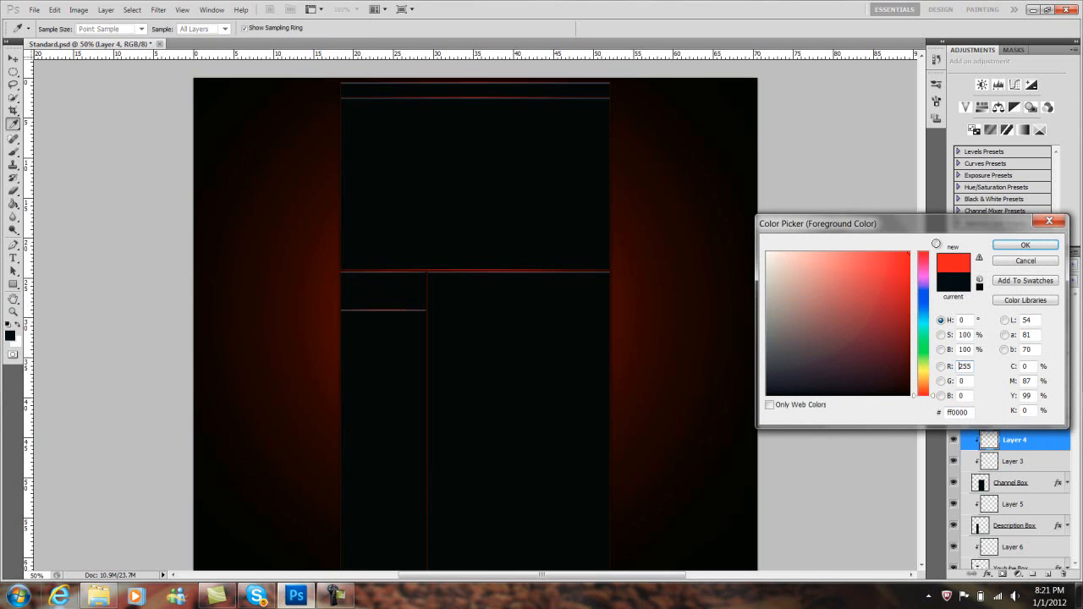
pyautogui.click(910, 271)
pyautogui.moveTo(937, 275); pyautogui.dragTo(954, 301)
pyautogui.click(1022, 244)
# Activate the Brush tool and set the soft round brush size to 550 px.
pyautogui.press('z')
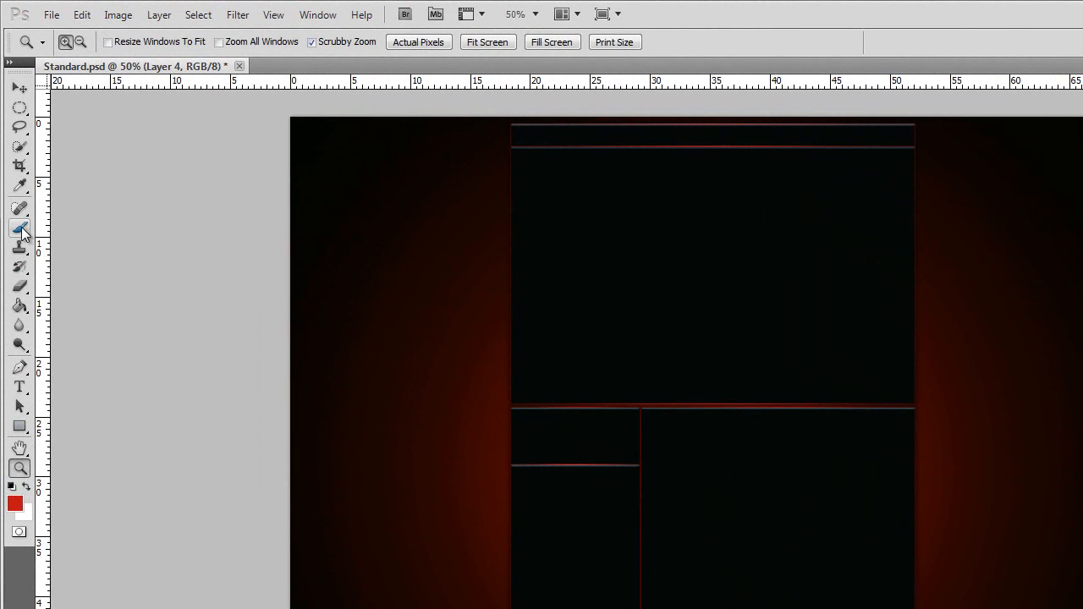
pyautogui.click(20, 229)
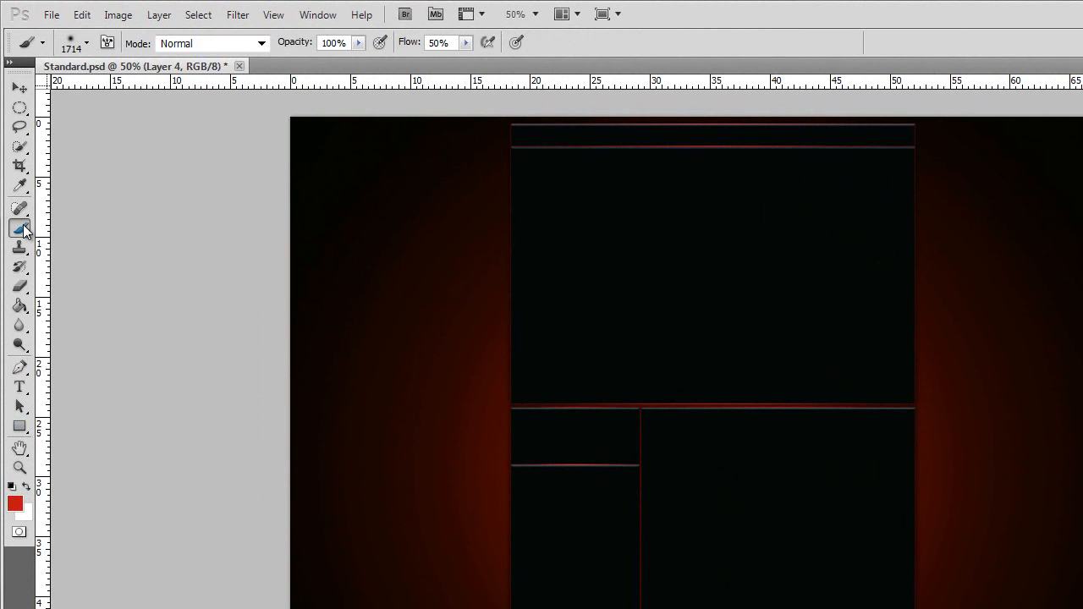
pyautogui.click(86, 43)
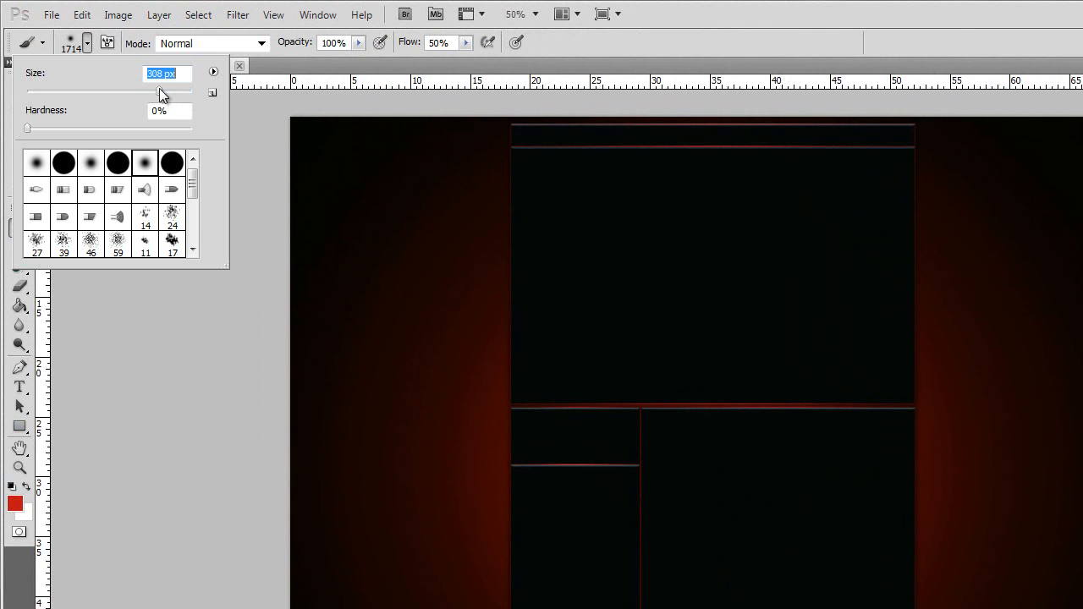
pyautogui.moveTo(170, 100); pyautogui.dragTo(175, 112)
pyautogui.click(403, 4)
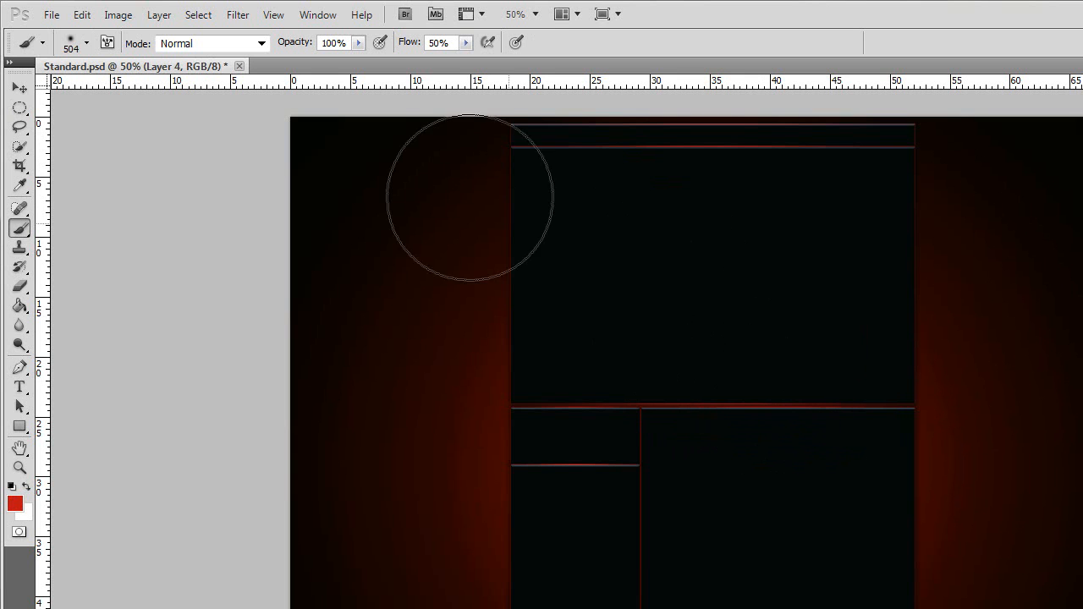
pyautogui.click(86, 44)
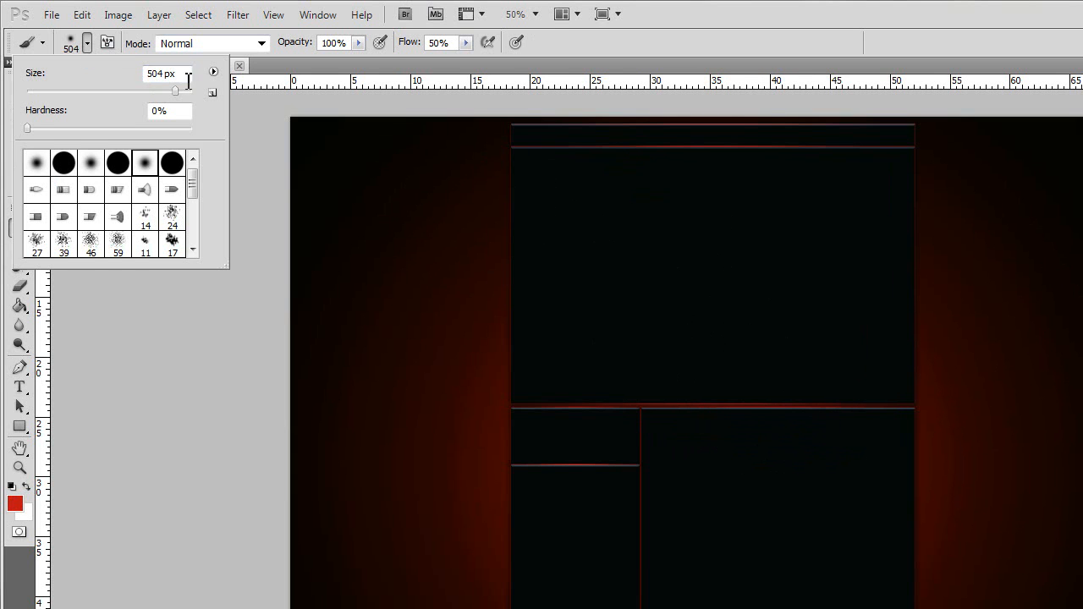
pyautogui.write('550')
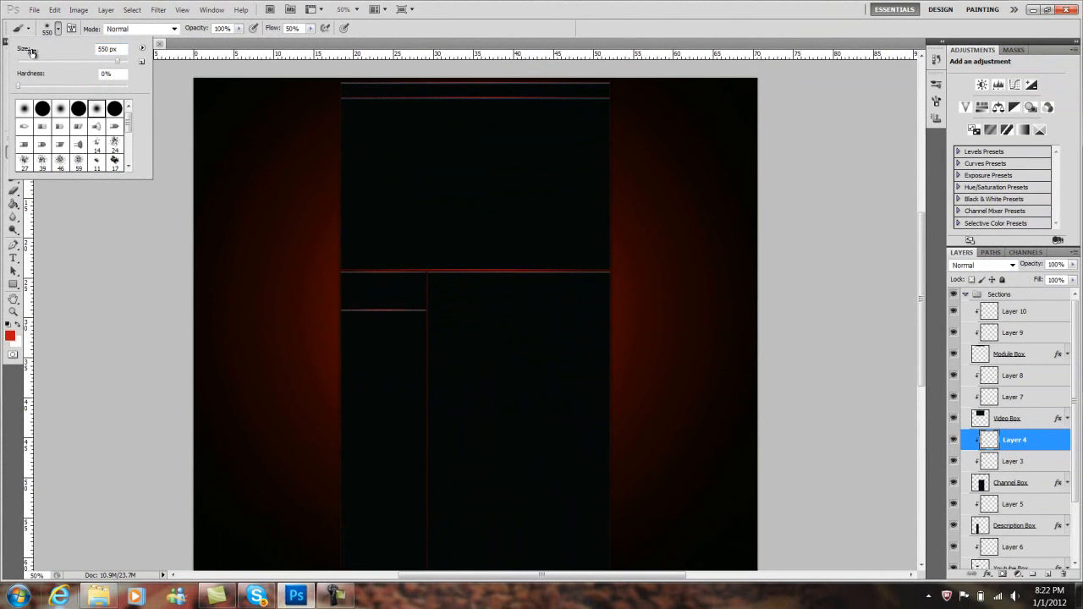
pyautogui.press('Return')
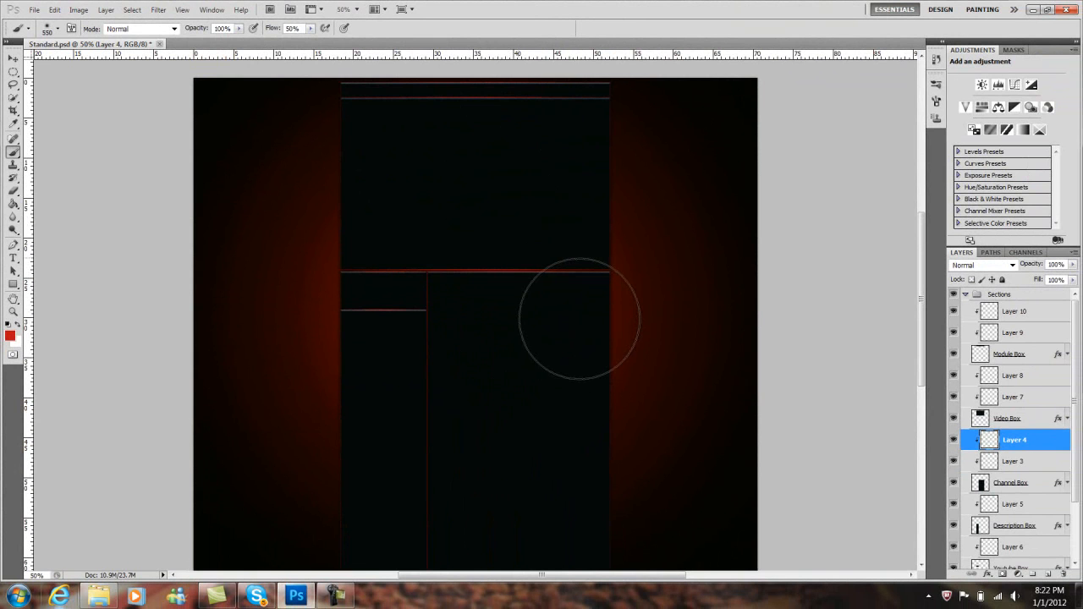
pyautogui.click(520, 271)
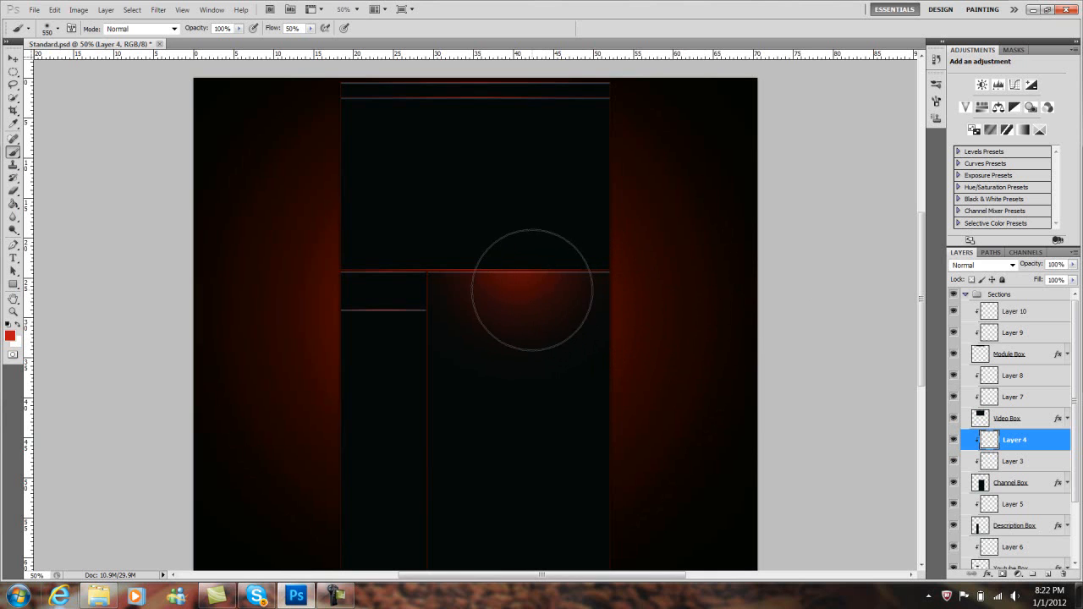
pyautogui.hotkey('ctrl', 'z')
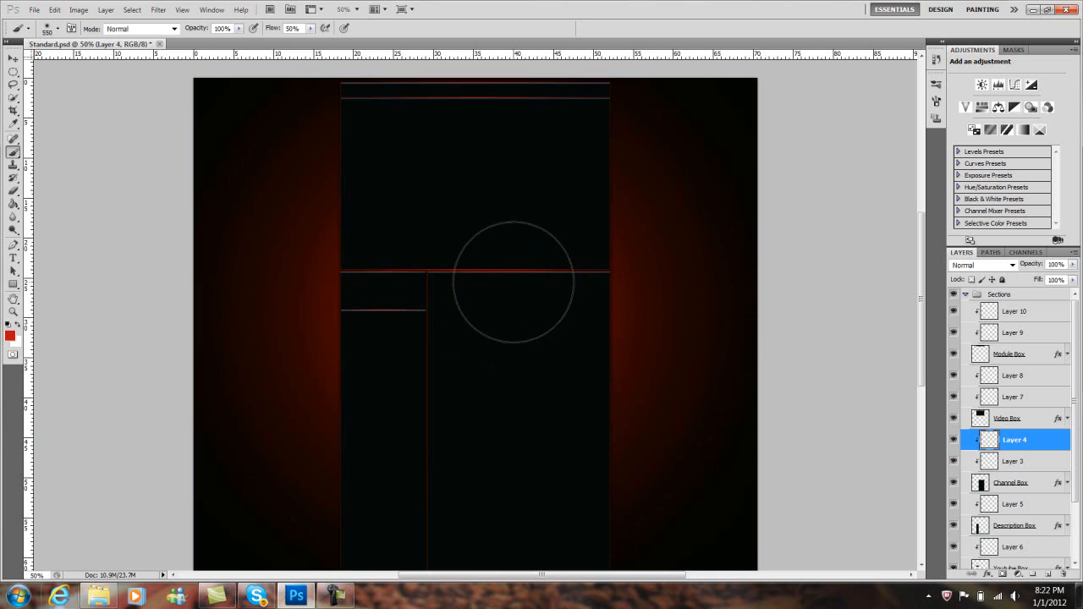
pyautogui.hotkey('ctrl', 'z')
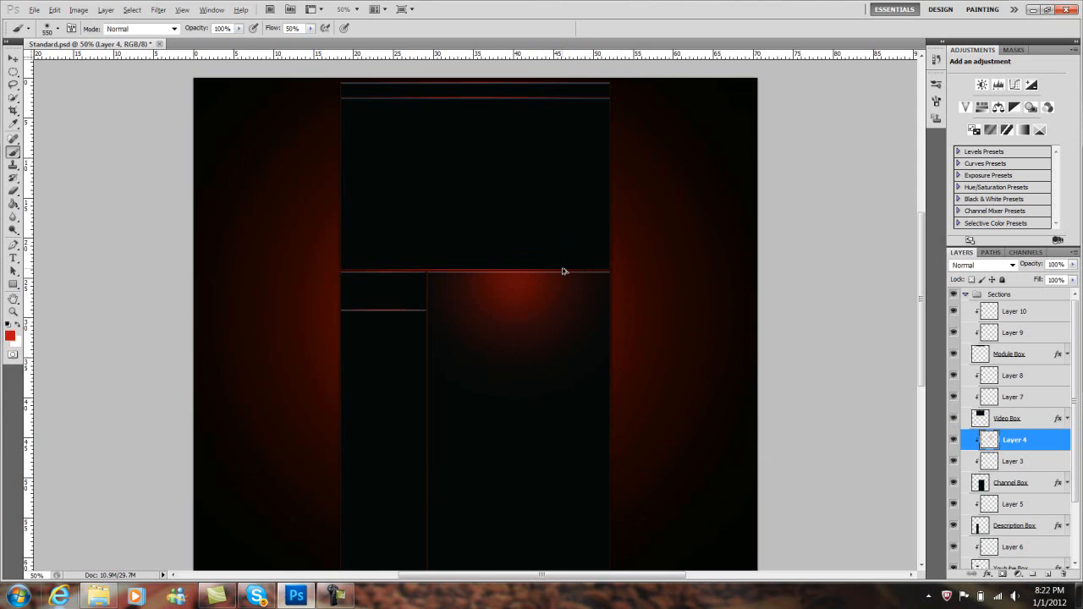
pyautogui.hotkey('alt', ']')
pyautogui.hotkey('ctrl', 'z')
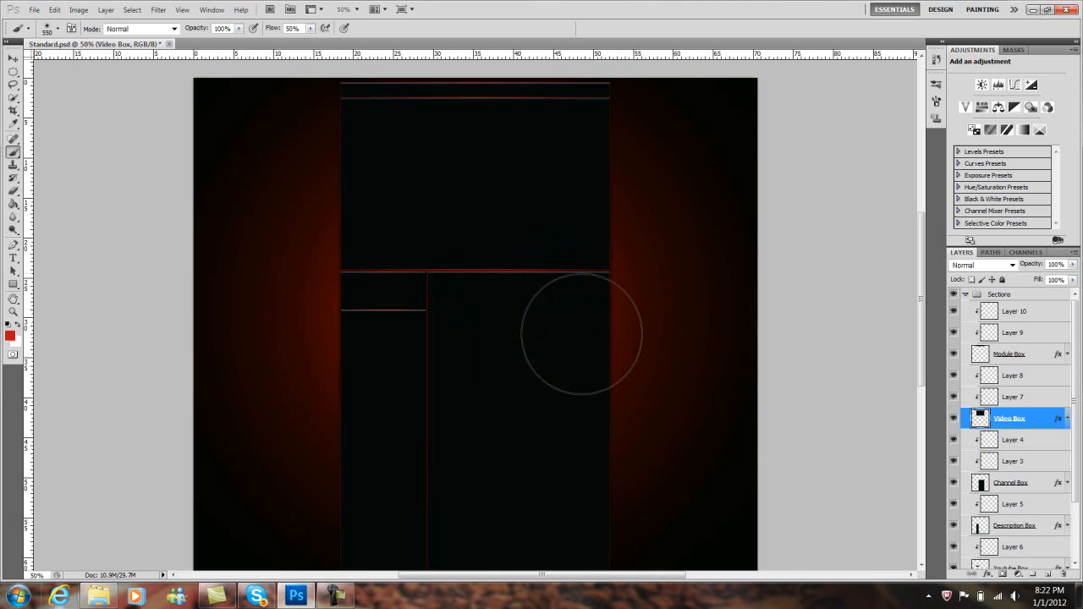
# Select Layer 4 and paint a soft red glow at the top centre of the Channel Box.
pyautogui.click(1052, 447)
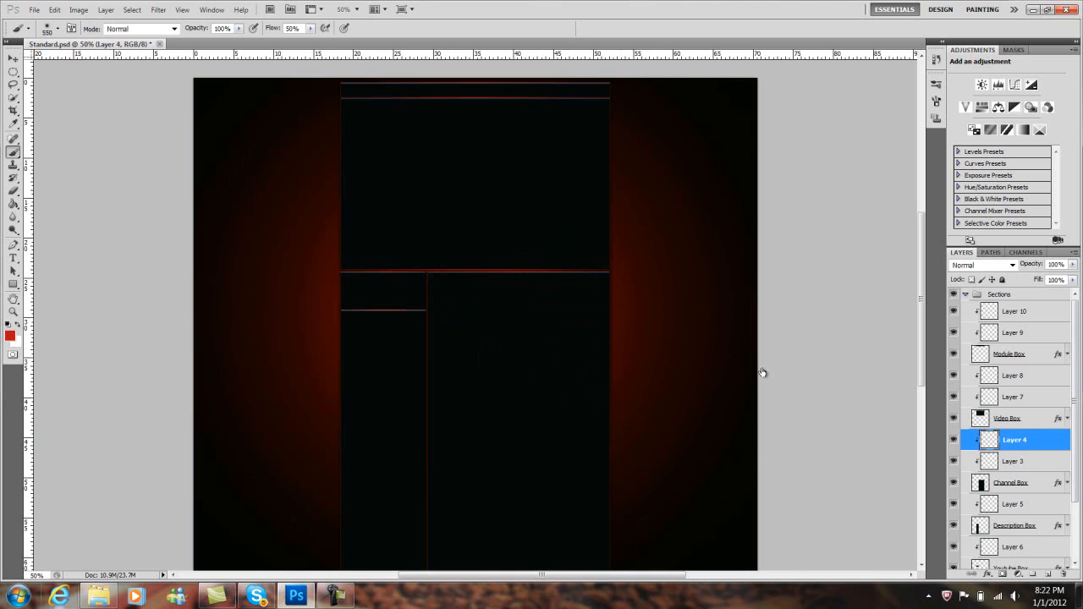
pyautogui.click(517, 274)
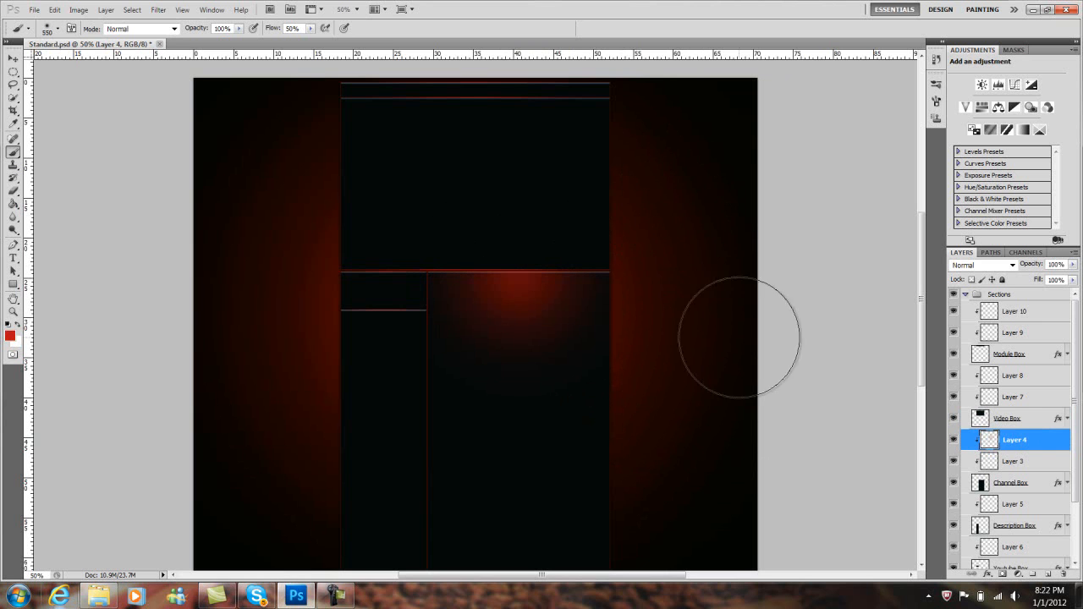
# Brush faint red glows on Layer 4 along the left, right and top edges of the Channel Box.
pyautogui.scroll(-3, 723, 340)
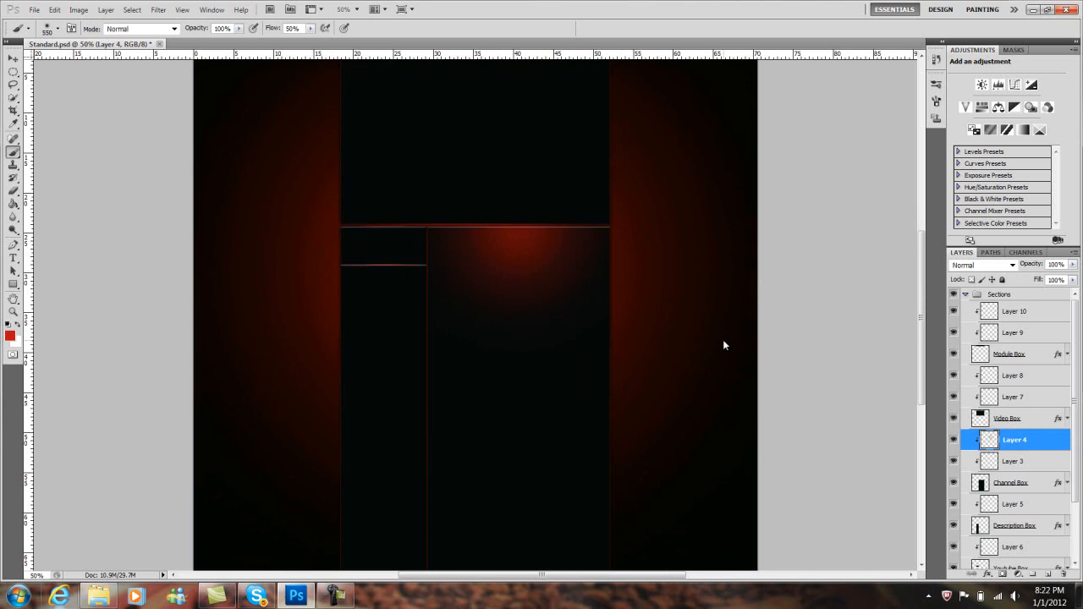
pyautogui.click(1041, 467)
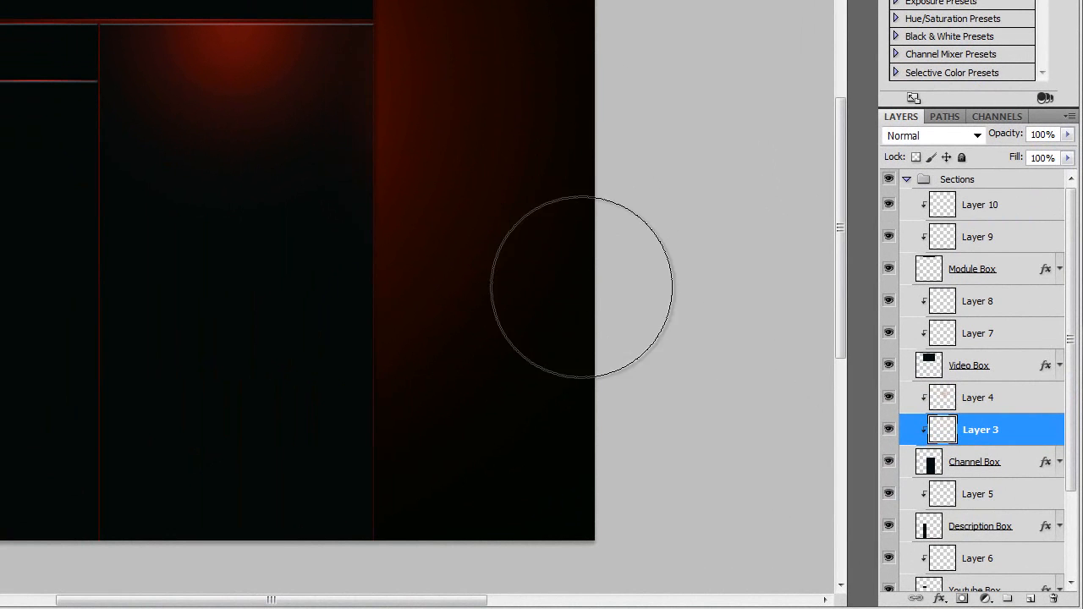
pyautogui.moveTo(561, 555); pyautogui.dragTo(562, 608)
pyautogui.hotkey('alt', ']')
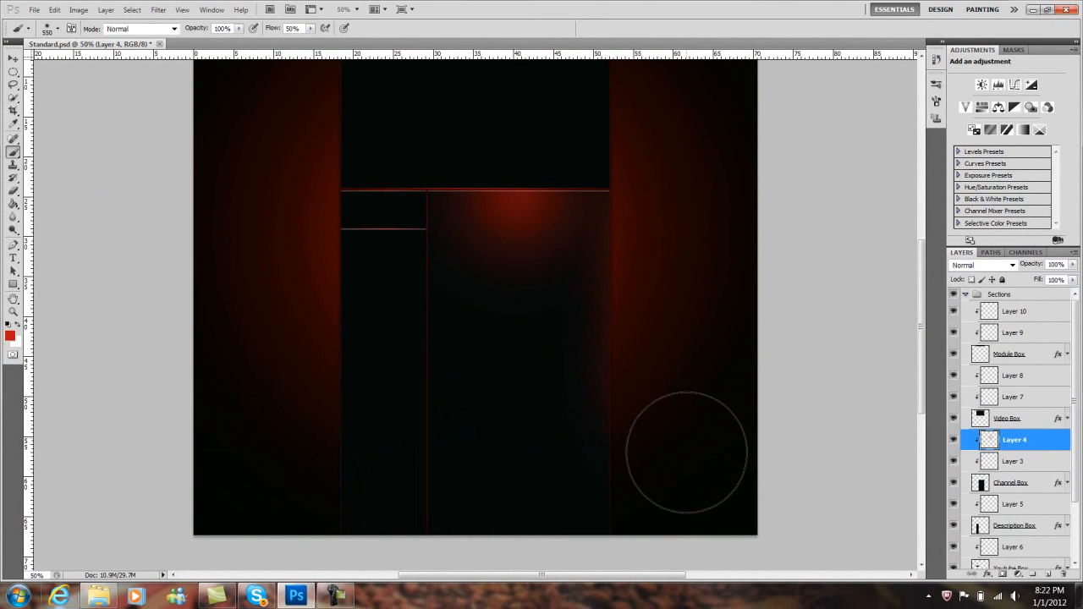
pyautogui.moveTo(687, 453); pyautogui.dragTo(686, 539)
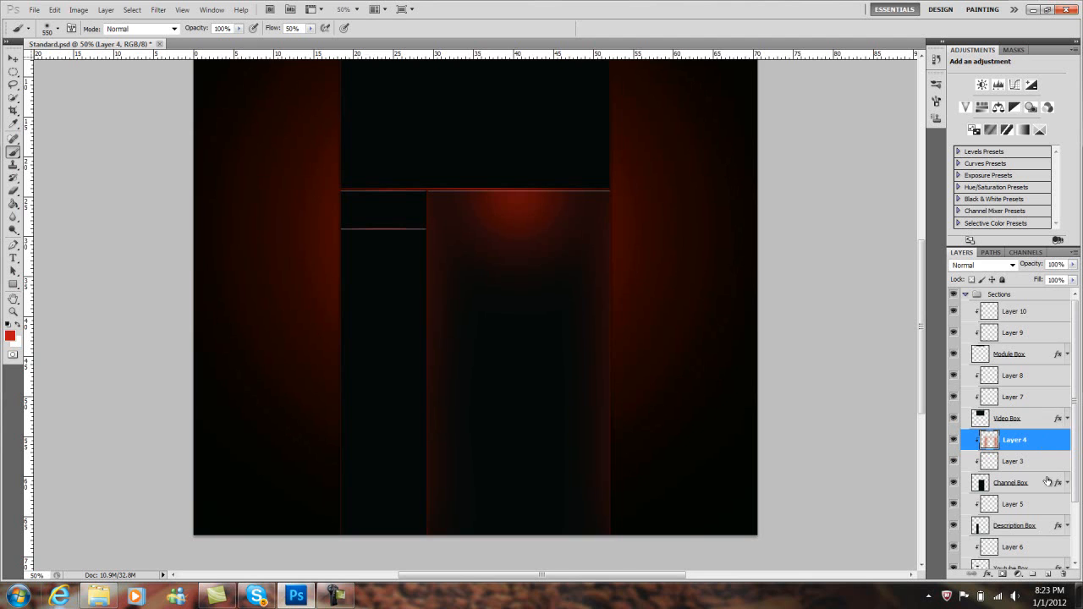
pyautogui.scroll(-3, 1048, 481)
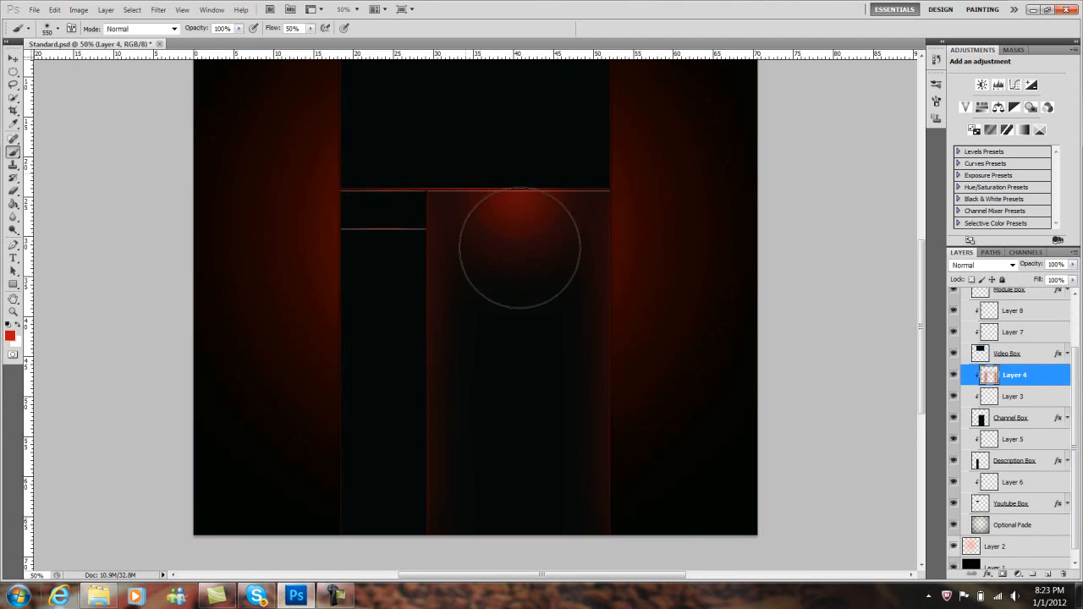
pyautogui.scroll(1, 600, 333)
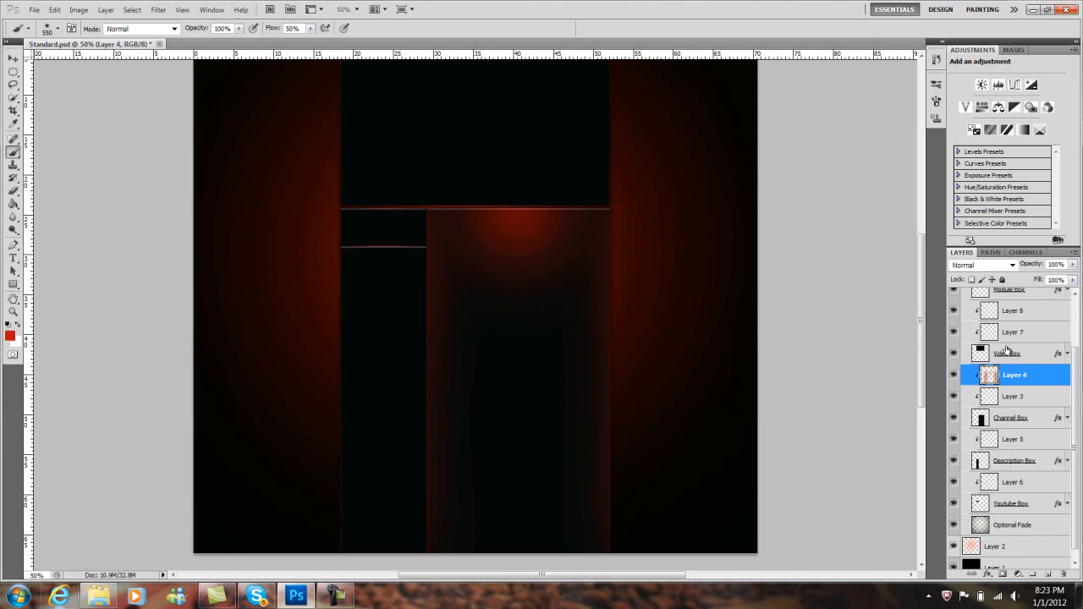
# Delete Layer 3 above the Channel Box and reselect Layer 4.
pyautogui.click(1041, 401)
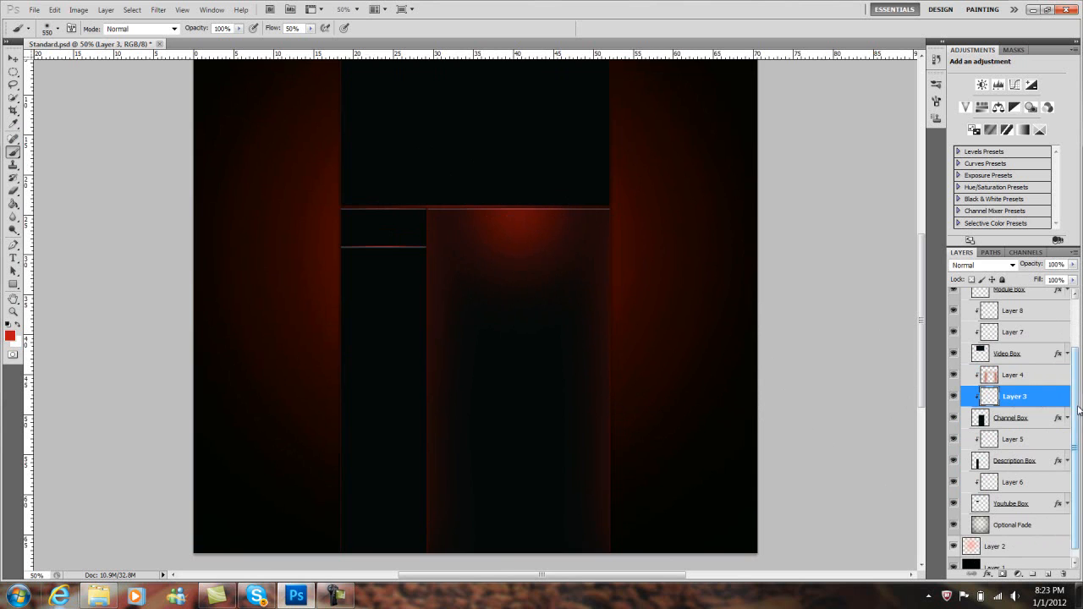
pyautogui.press('Delete')
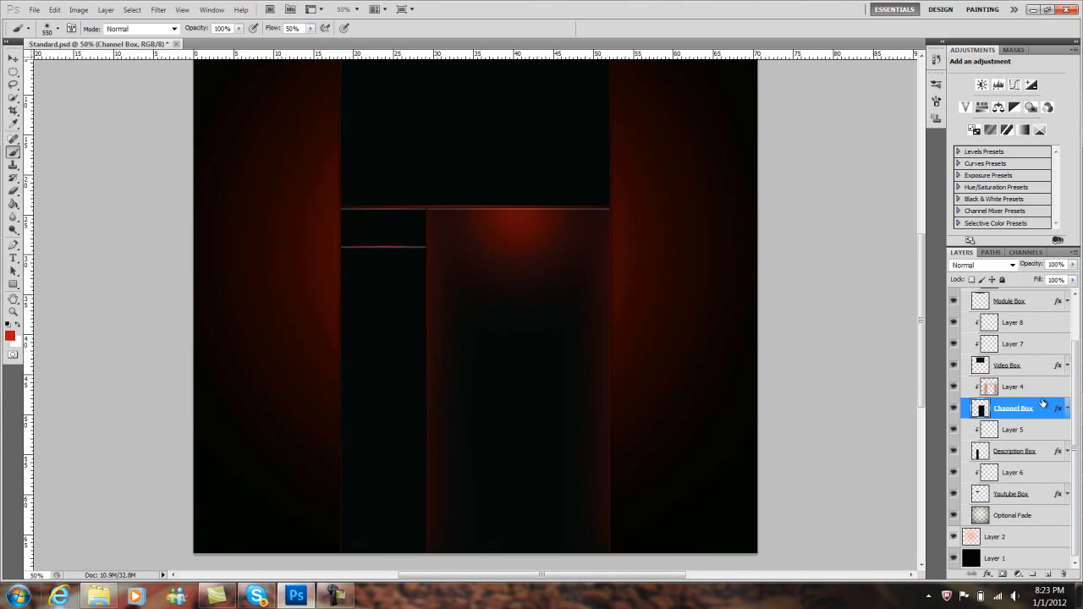
pyautogui.click(1044, 393)
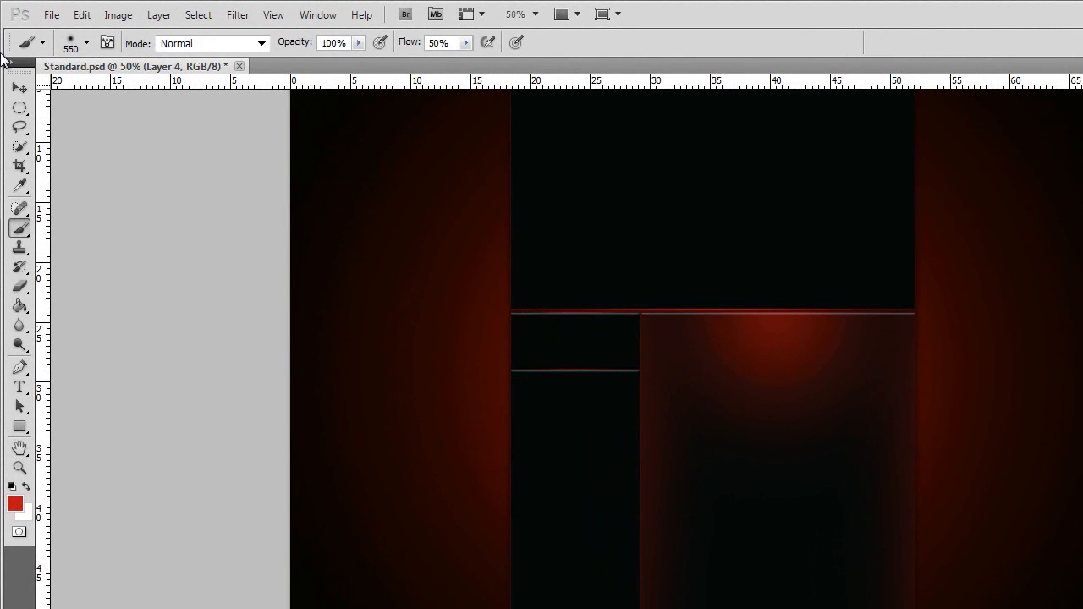
# Try moving the Layer 4 glow within the Channel Box, undo the move and return to the Brush tool.
pyautogui.click(12, 59)
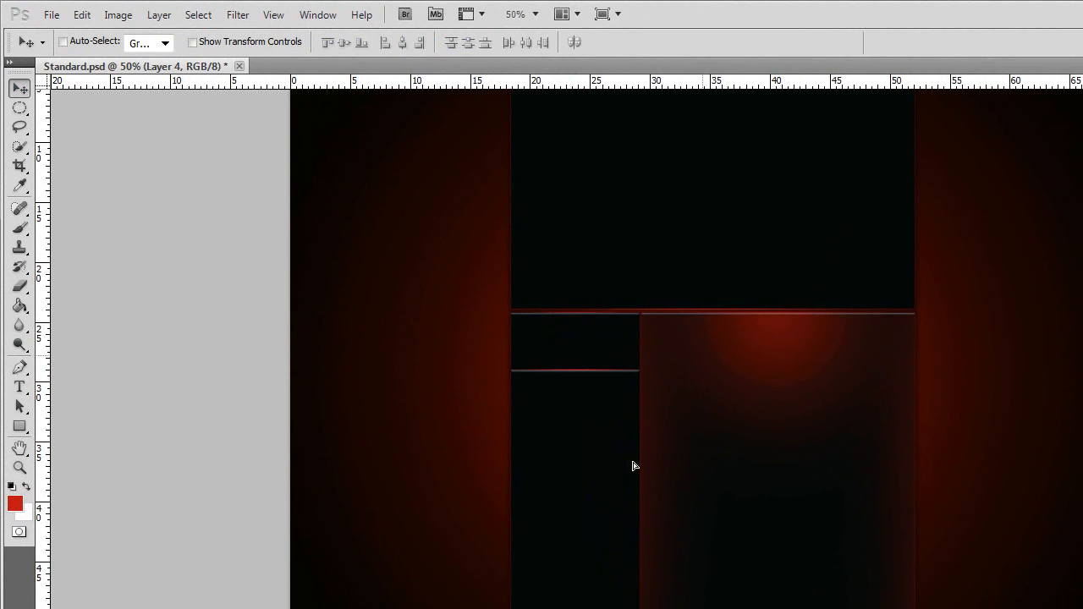
pyautogui.moveTo(634, 463); pyautogui.dragTo(633, 462)
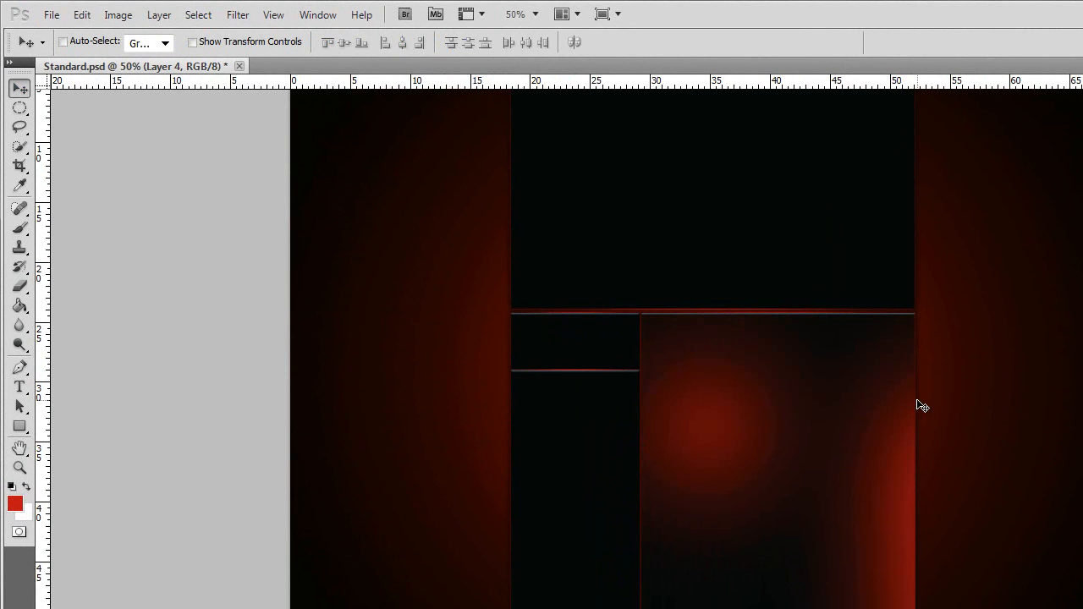
pyautogui.hotkey('ctrl', 'z')
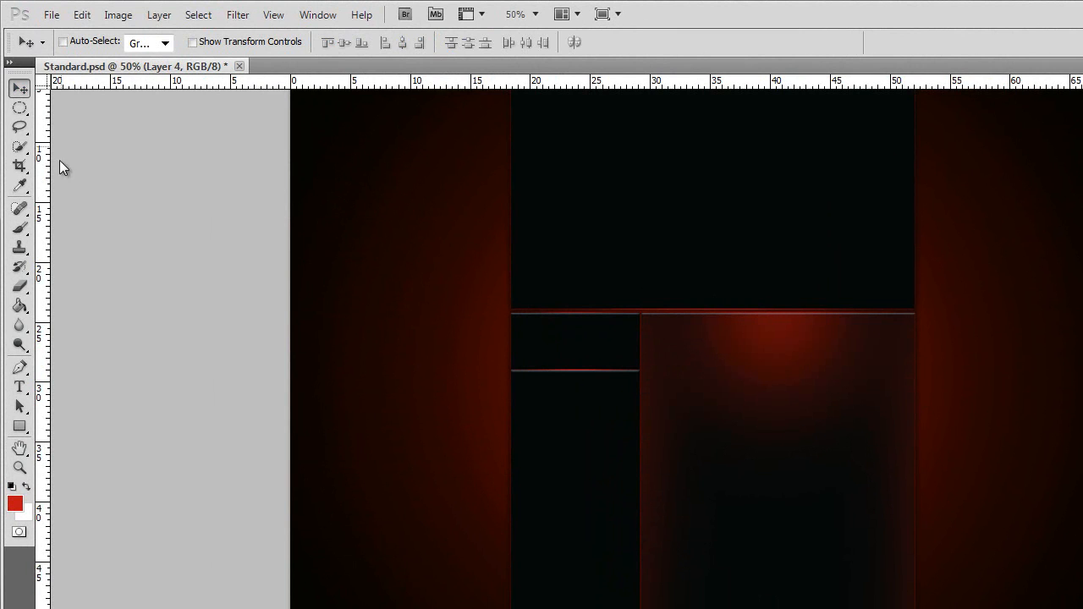
pyautogui.click(19, 247)
pyautogui.press('b')
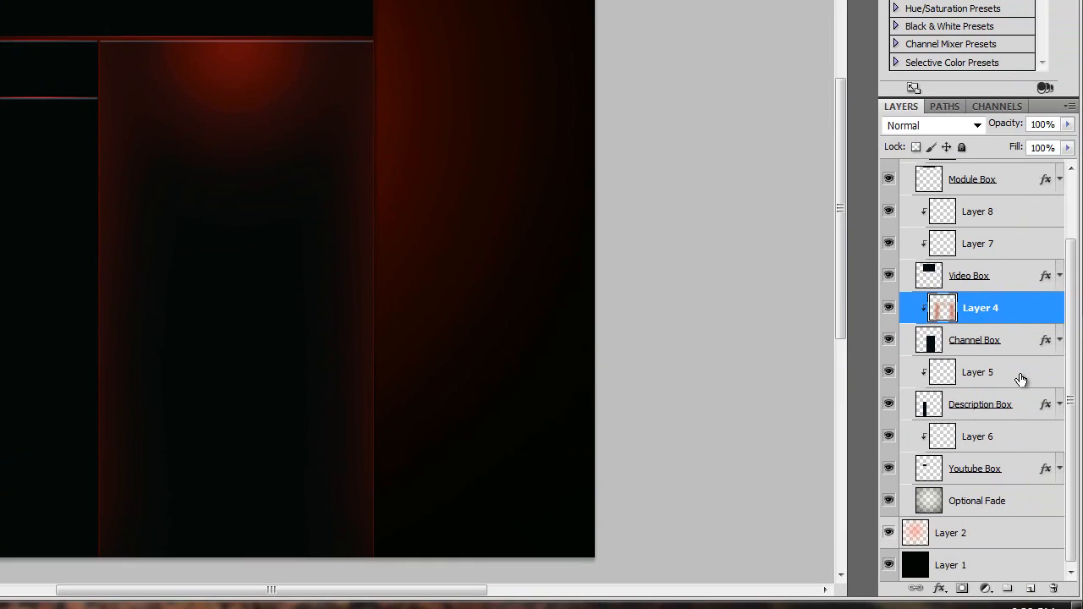
# Select Layer 5 and brush soft red glows along the top and both sides of the Description Box.
pyautogui.click(1020, 378)
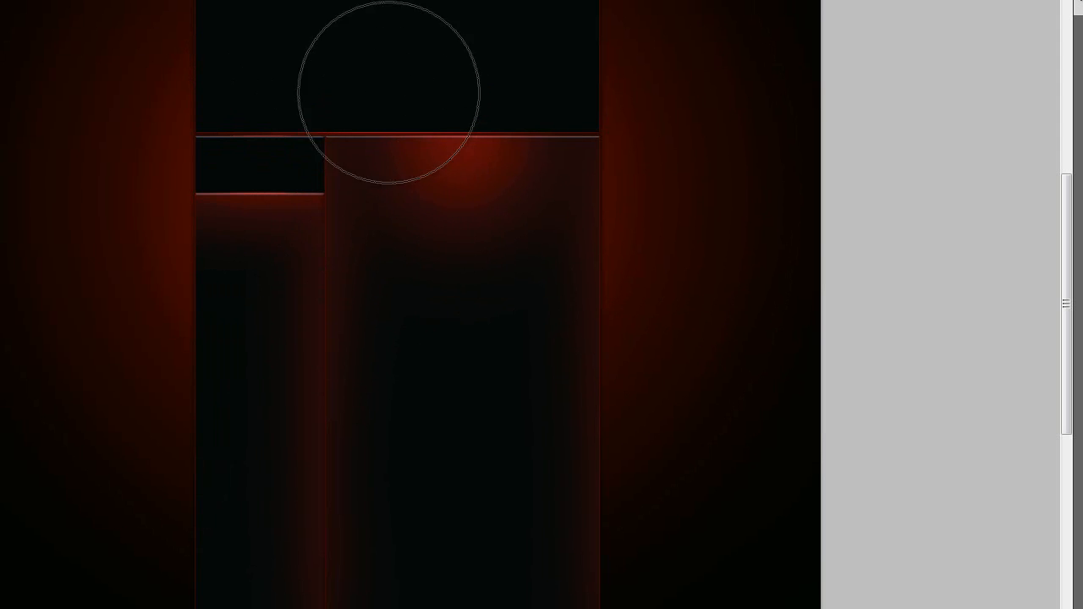
pyautogui.hotkey('ctrl', 'z')
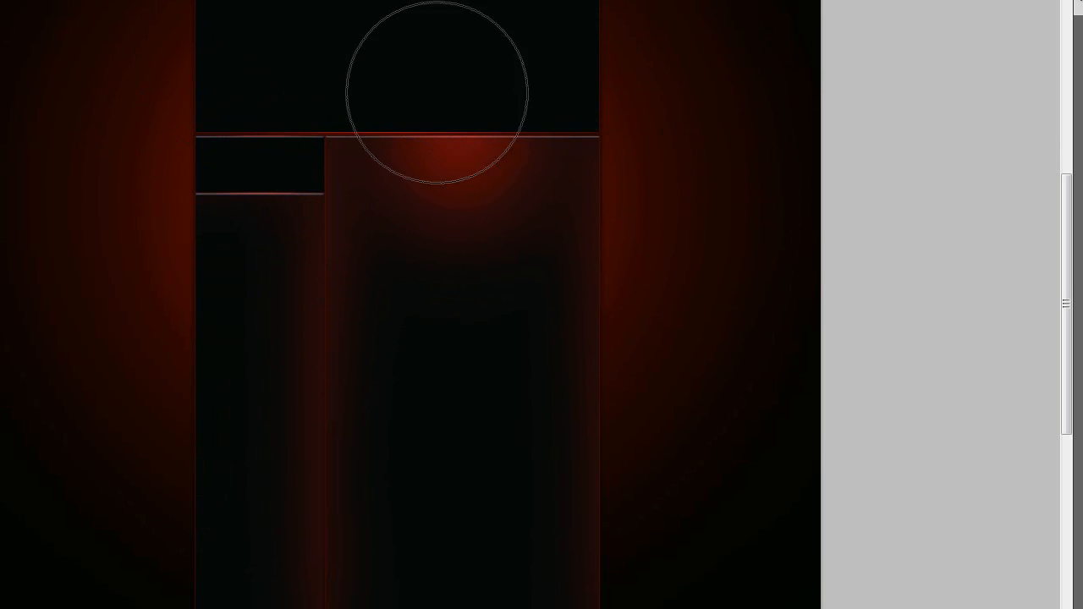
pyautogui.scroll(1, 542, 229)
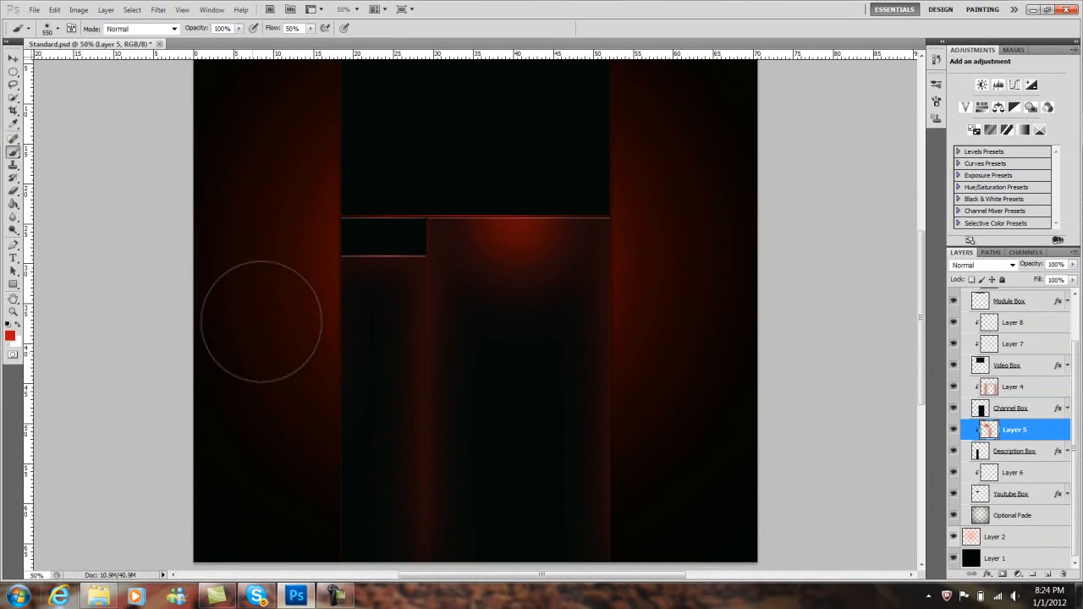
pyautogui.moveTo(261, 270); pyautogui.dragTo(272, 559)
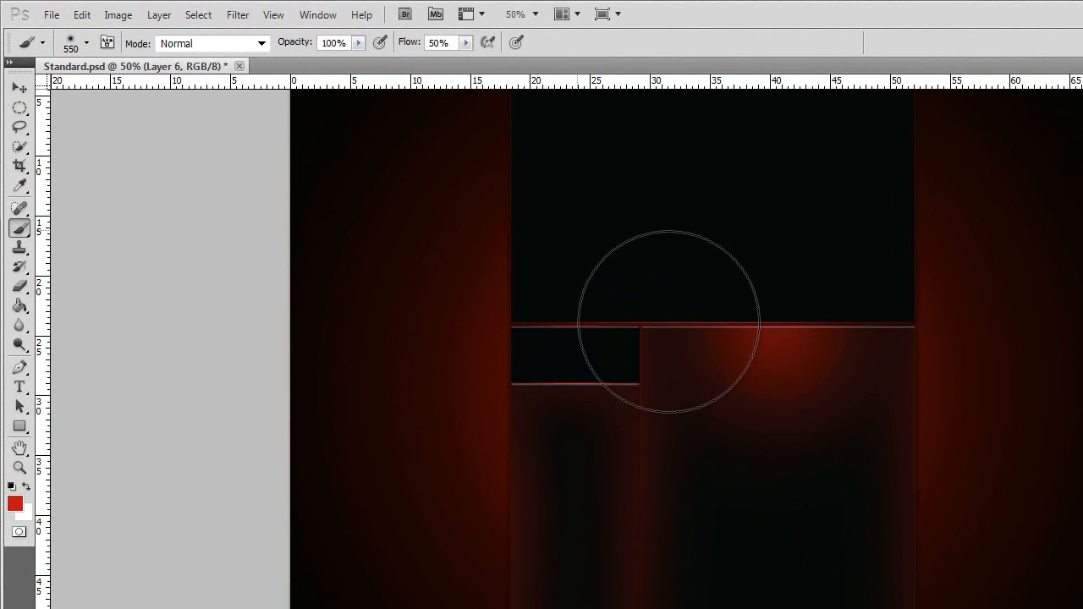
# Paint a soft red glow on Layer 6 at the top of the Youtube Box with the 550 px brush.
pyautogui.click(84, 48)
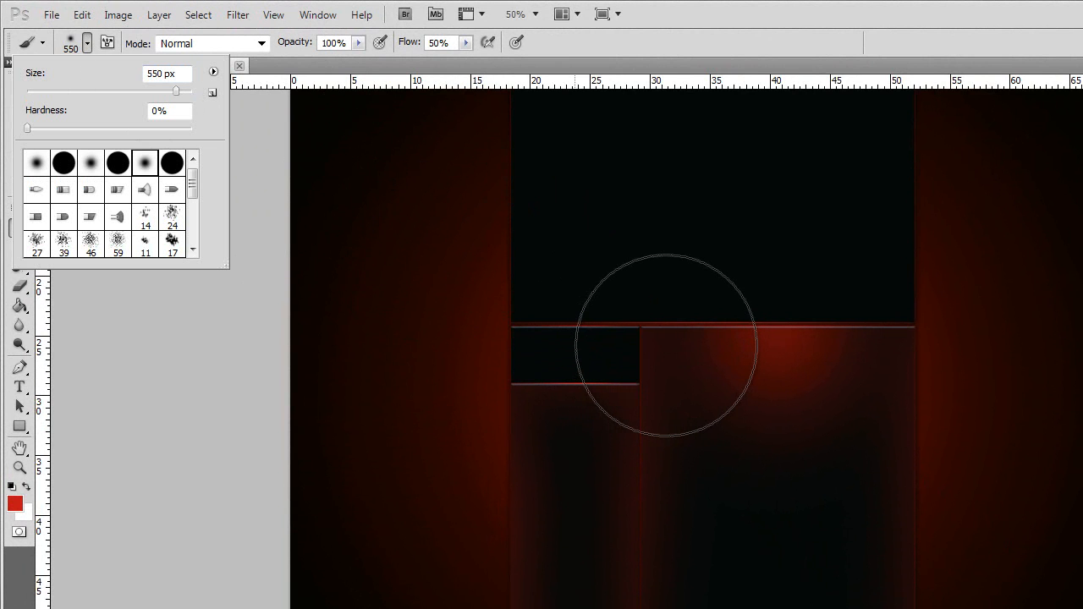
pyautogui.click(666, 345)
pyautogui.click(666, 345)
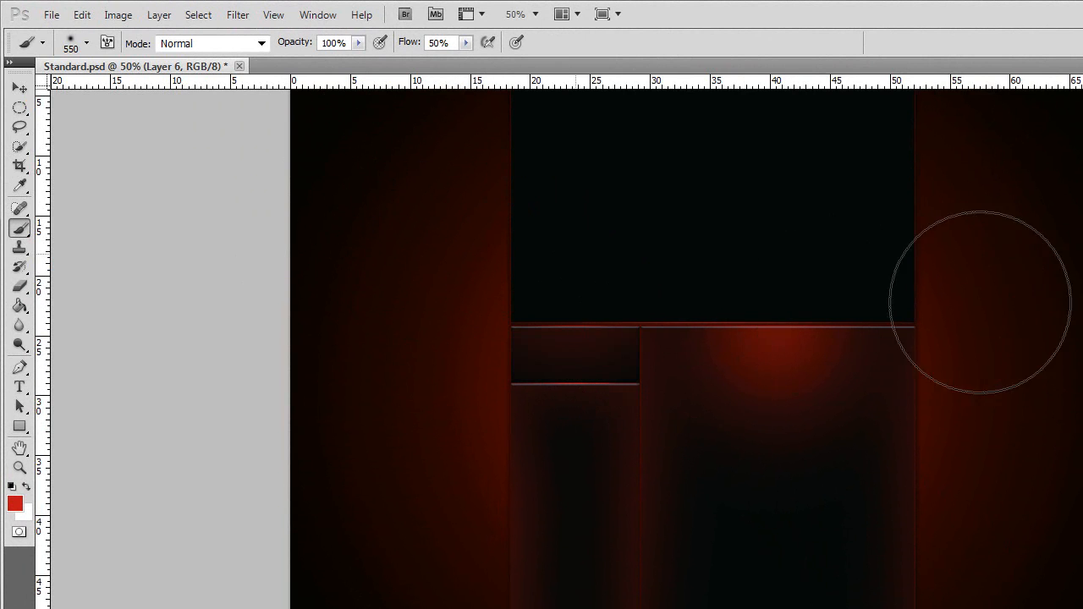
# Set the brush size to 156 px.
pyautogui.click(87, 42)
pyautogui.click(135, 91)
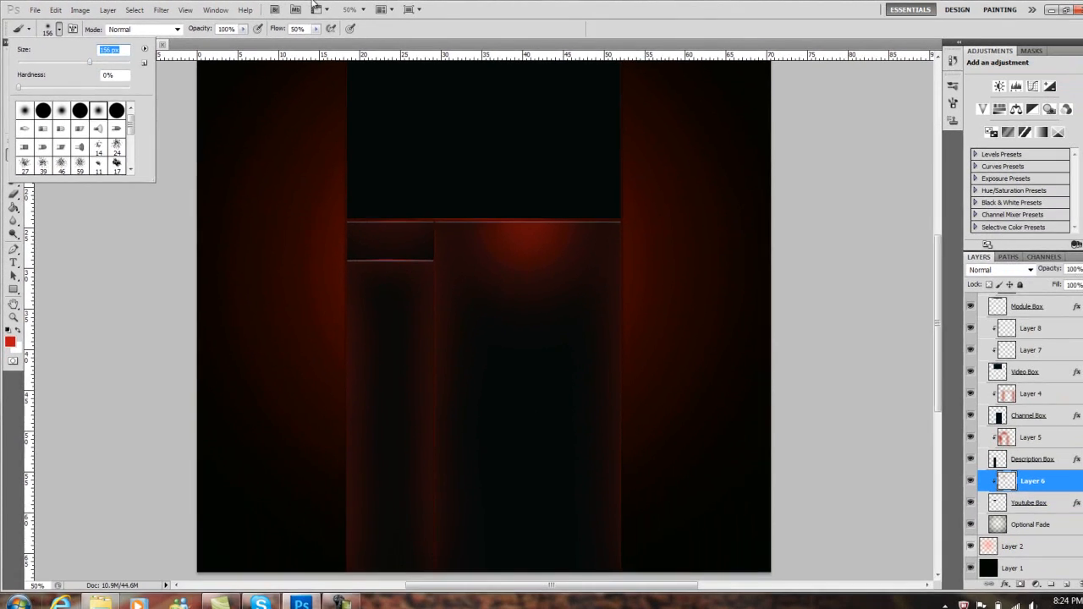
pyautogui.click(483, 7)
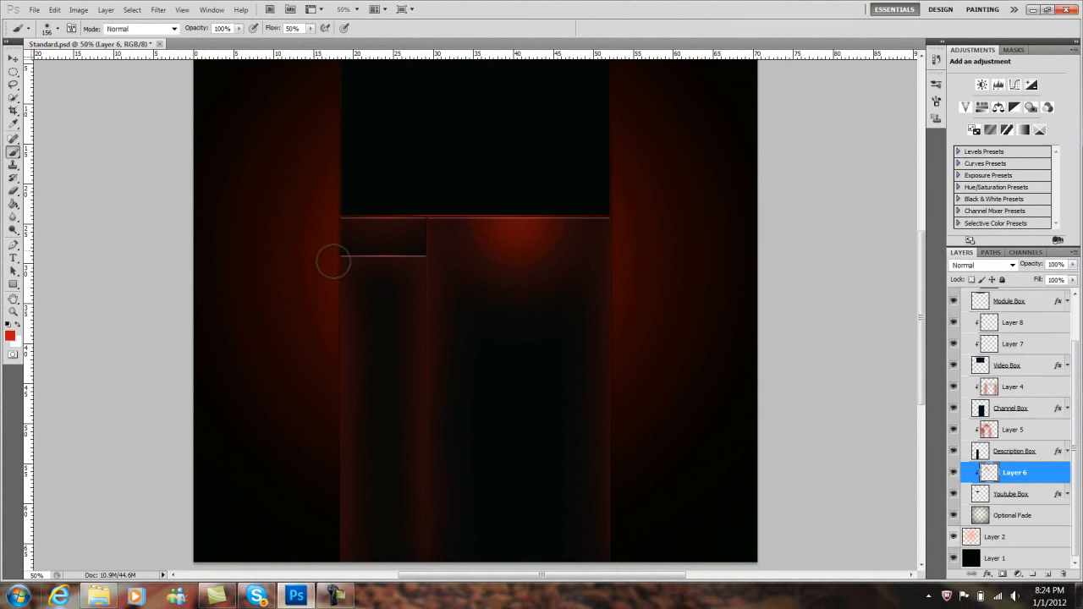
# Set the soft round brush size to 700 px.
pyautogui.scroll(5, 565, 198)
pyautogui.scroll(5, 622, 241)
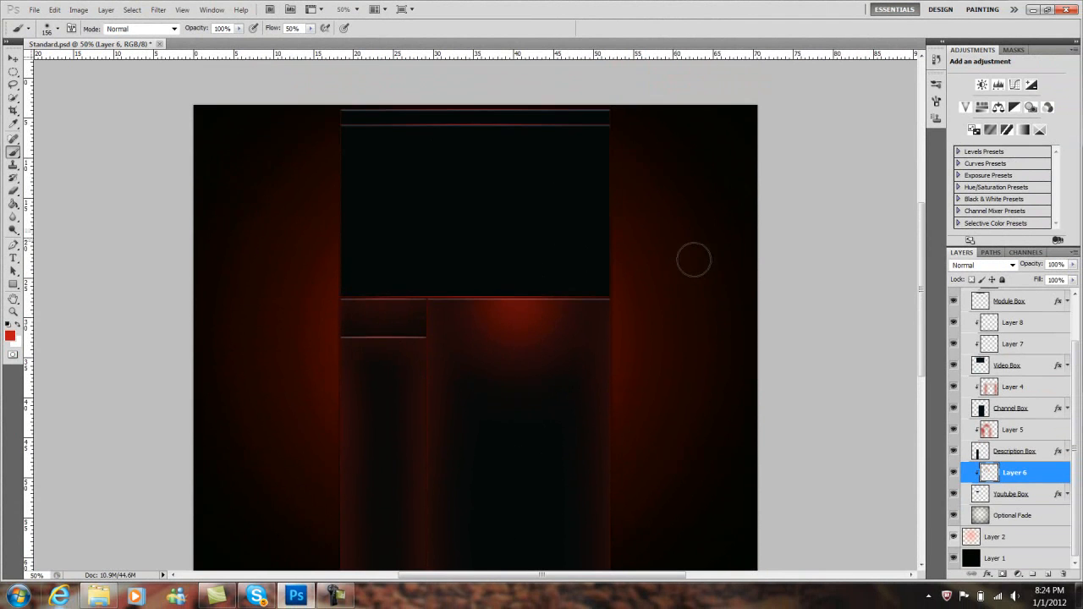
pyautogui.click(60, 28)
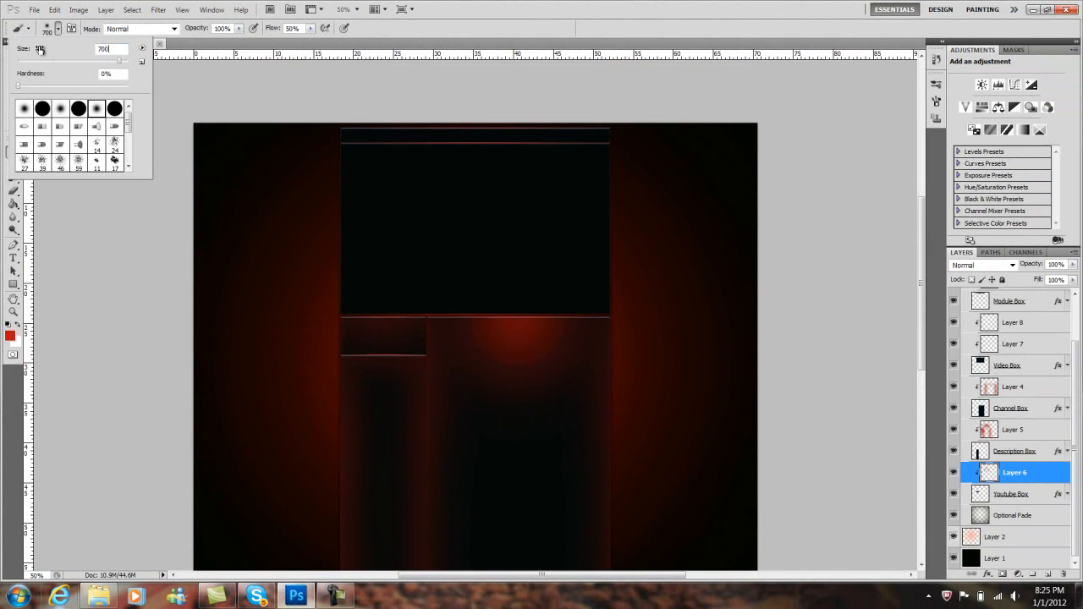
pyautogui.click(454, 4)
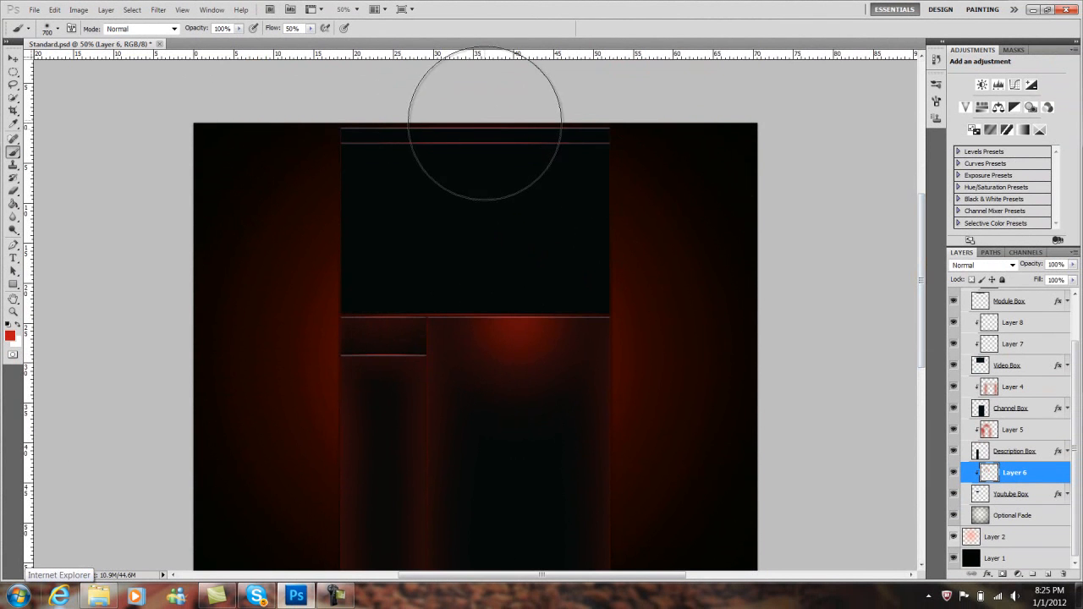
# Select Layer 7 and paint a soft red glow at the top centre of the Video Box.
pyautogui.scroll(5, 924, 220)
pyautogui.scroll(2, 924, 220)
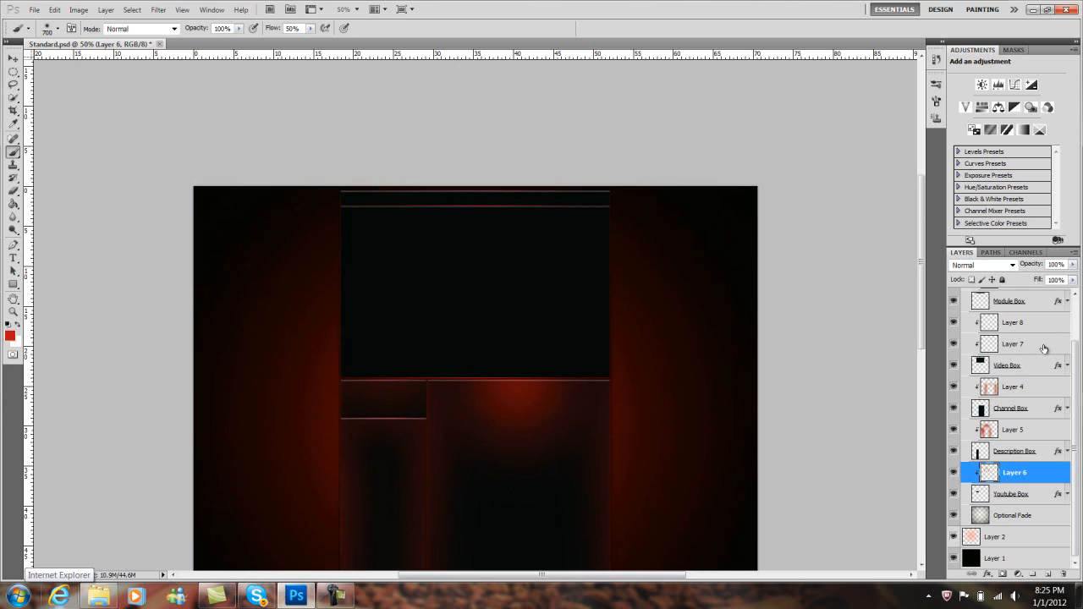
pyautogui.click(1046, 347)
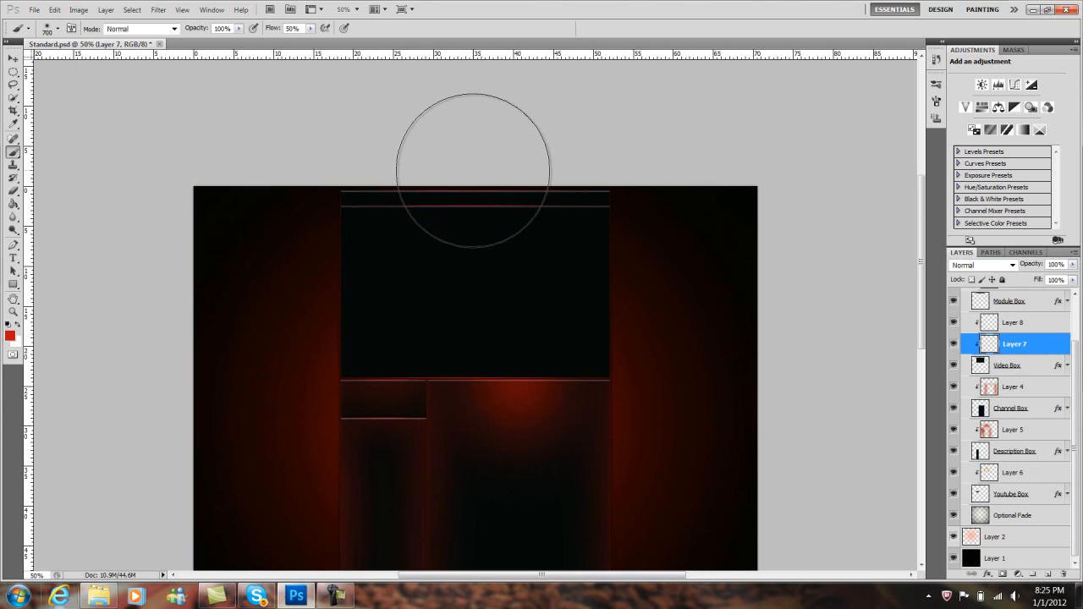
pyautogui.click(473, 167)
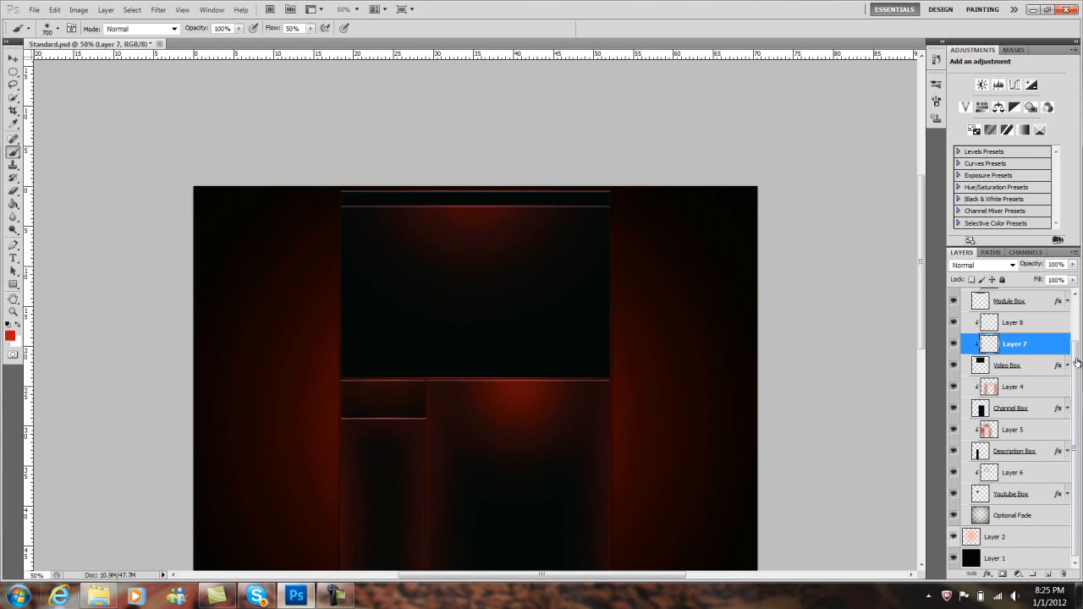
# Select Layer 8 and brush red glows along the right, bottom and left edges of the Video Box.
pyautogui.click(1052, 329)
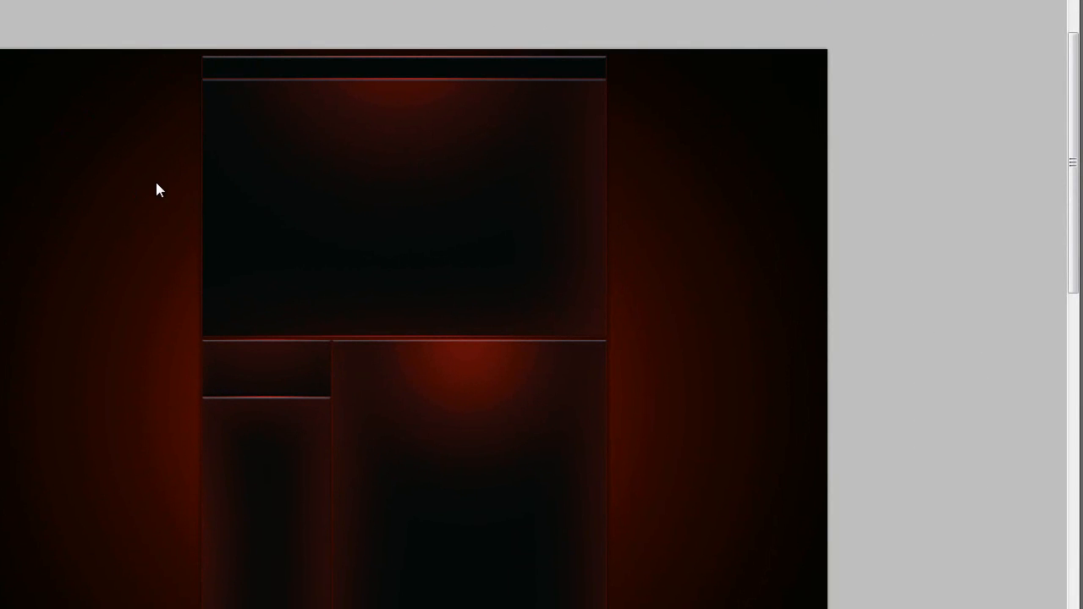
pyautogui.click(101, 296)
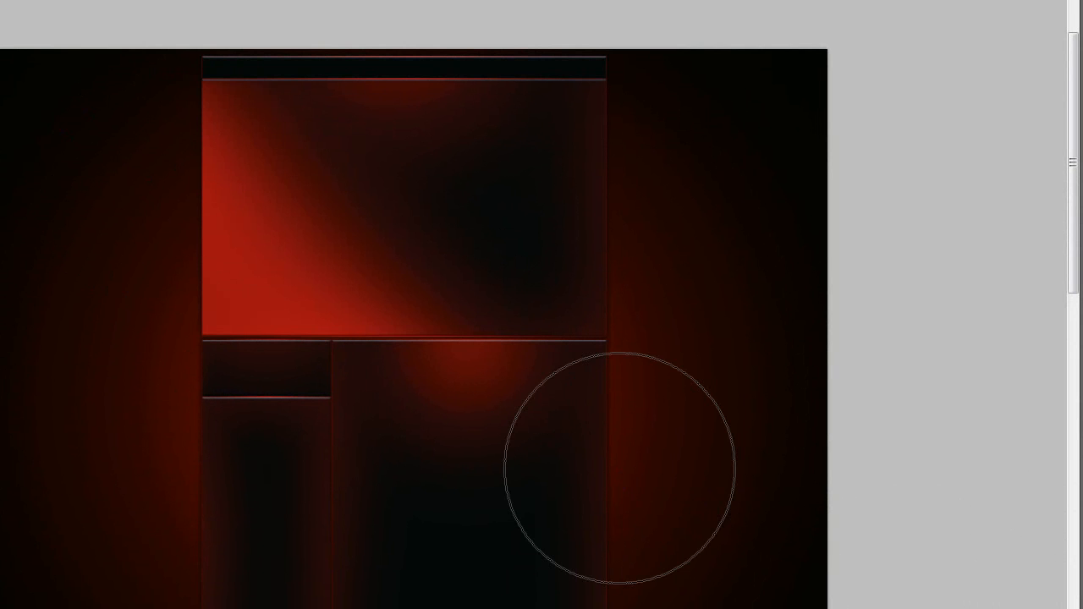
# Undo the latest red brush strokes on Layer 8 in the Video Box.
pyautogui.hotkey('ctrl', 'z')
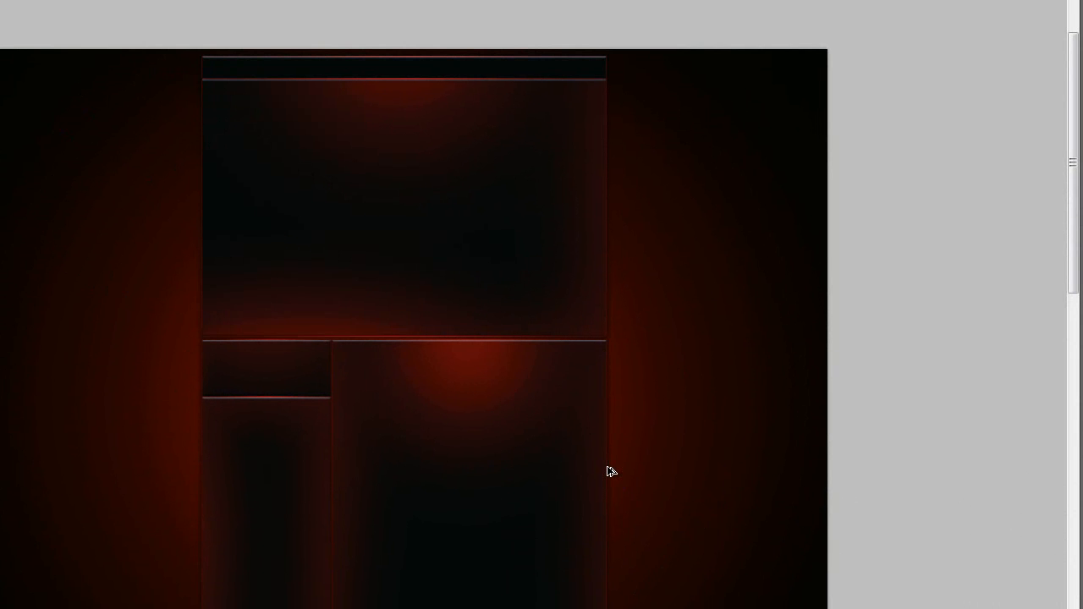
pyautogui.hotkey('ctrl', 'alt', 'z')
pyautogui.hotkey('ctrl', 'alt', 'z')
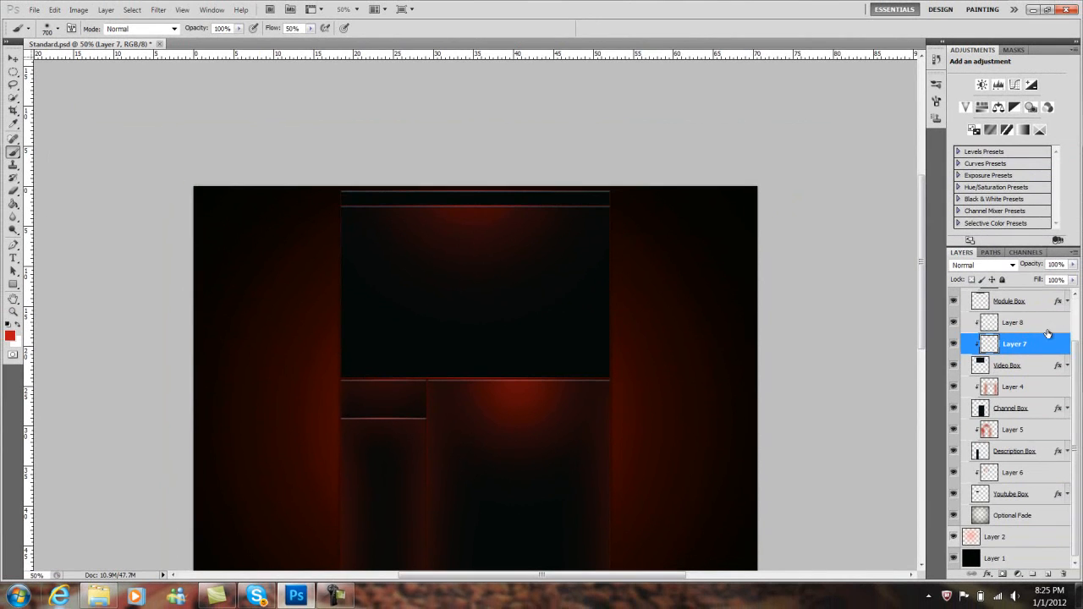
# Select Layer 8 and brush fainter red glows along the bottom, left and right edges of the Video Box.
pyautogui.click(1047, 328)
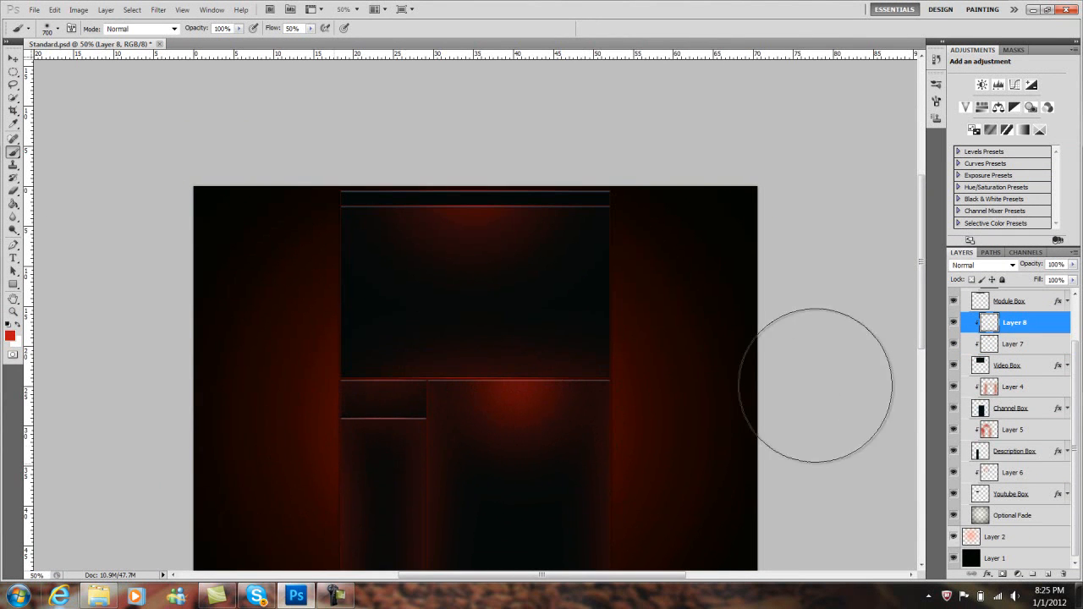
pyautogui.hotkey('ctrl', 'z')
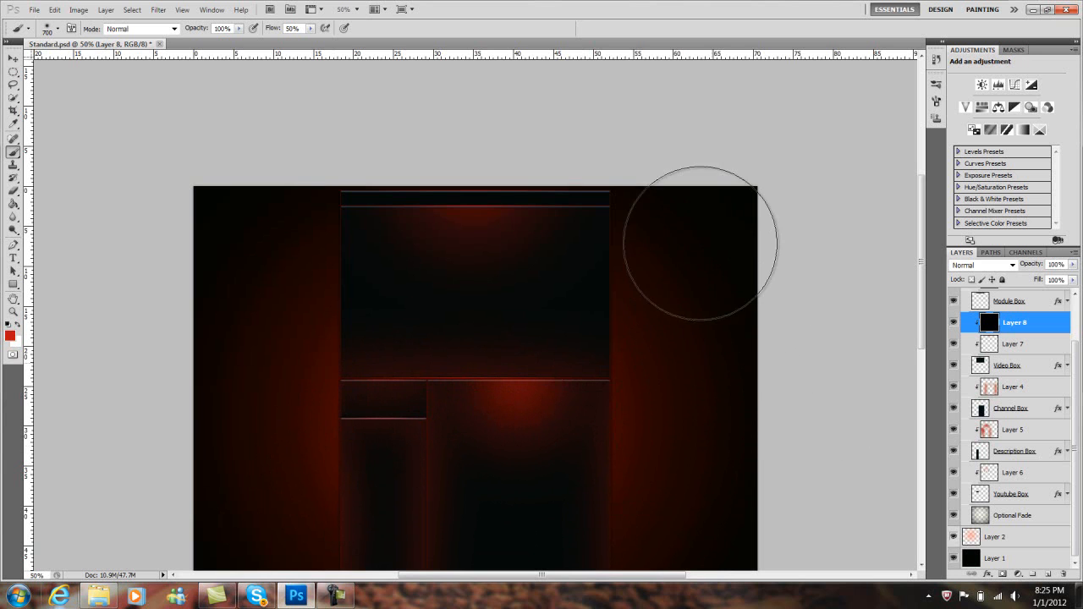
pyautogui.hotkey('ctrl', 'z')
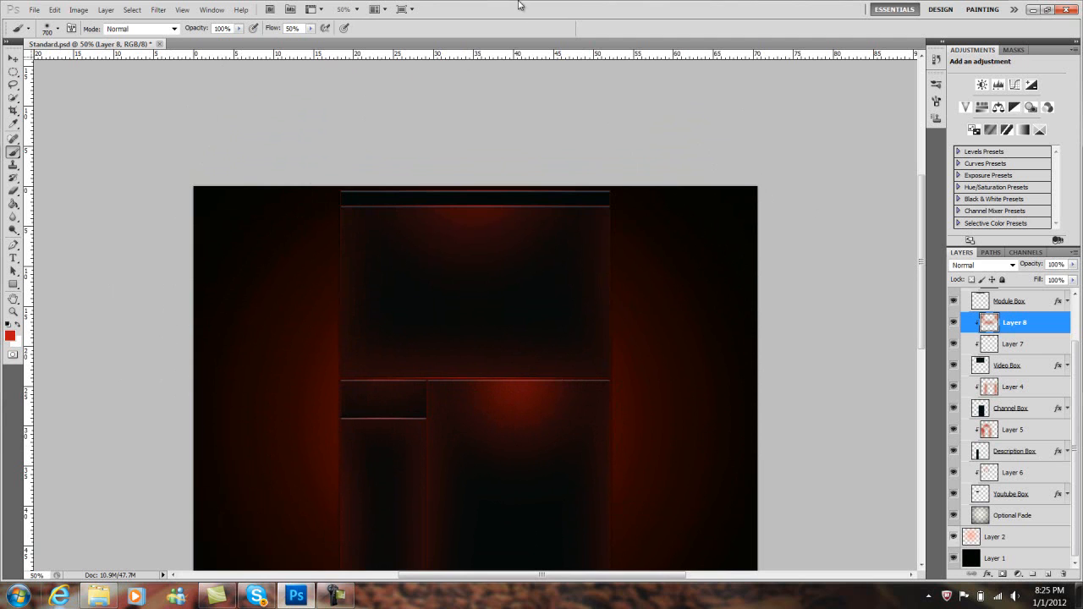
# Delete the empty Layer 9 clipped above the Module Box layer.
pyautogui.scroll(3, 1037, 339)
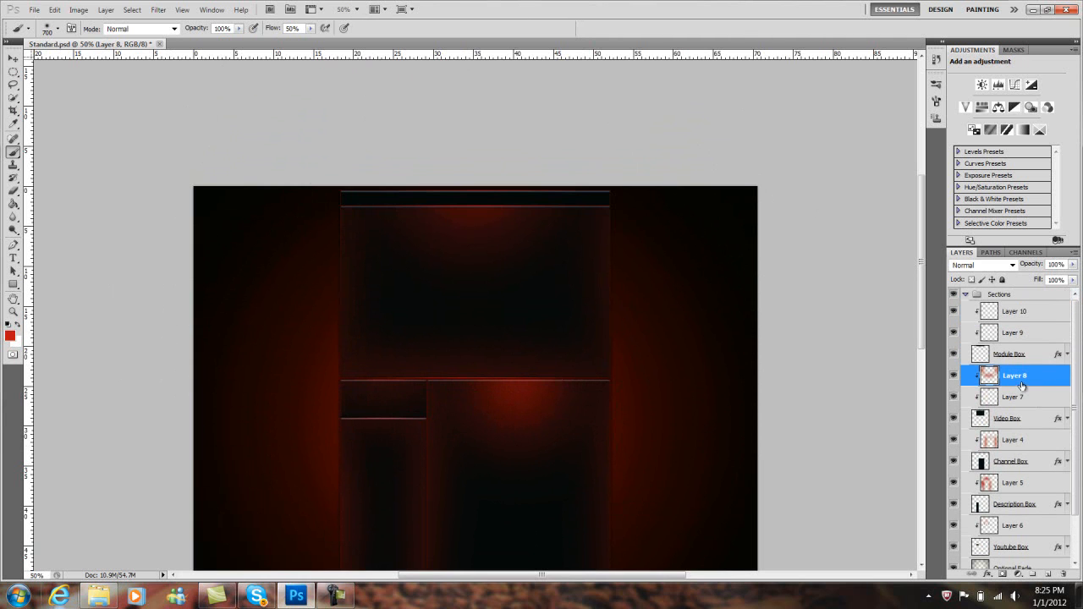
pyautogui.click(1039, 339)
pyautogui.press('Delete')
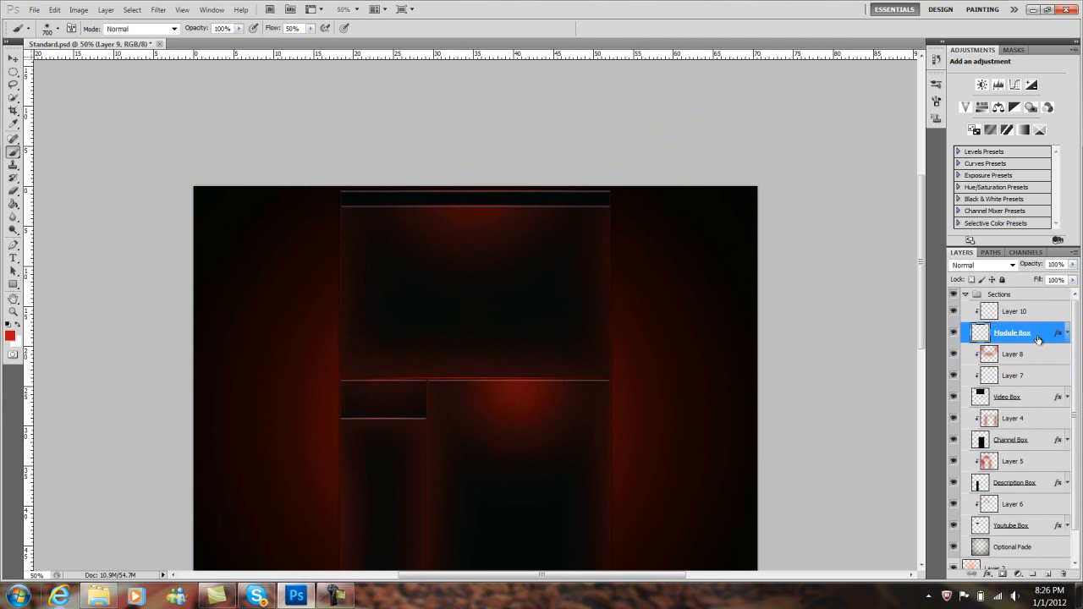
# Select Layer 10 and brush a soft red glow across the Module Box strip.
pyautogui.click(1045, 317)
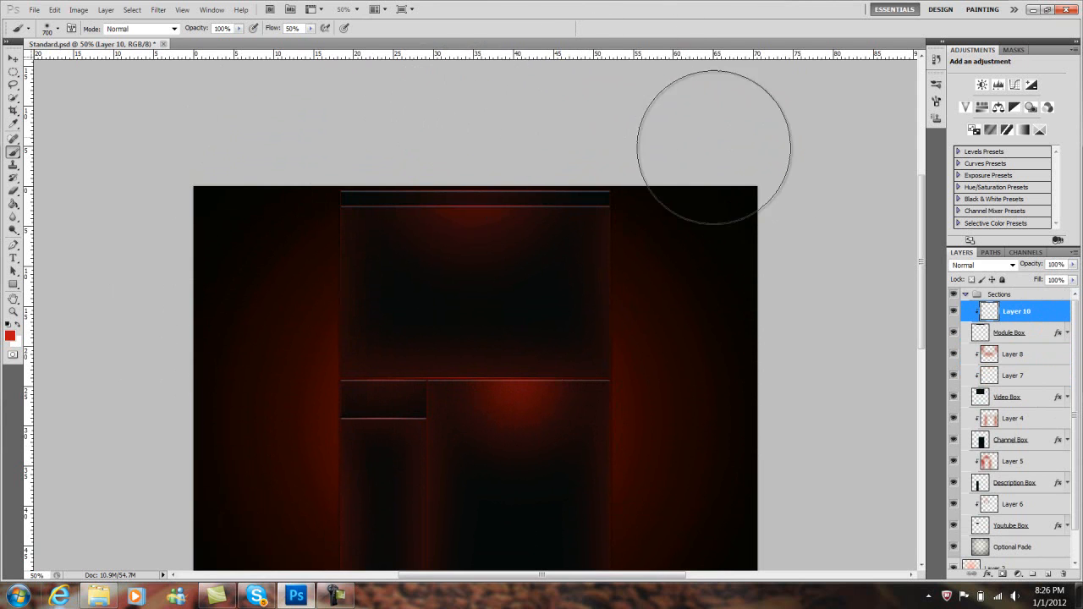
pyautogui.hotkey('ctrl', 'BackSpace')
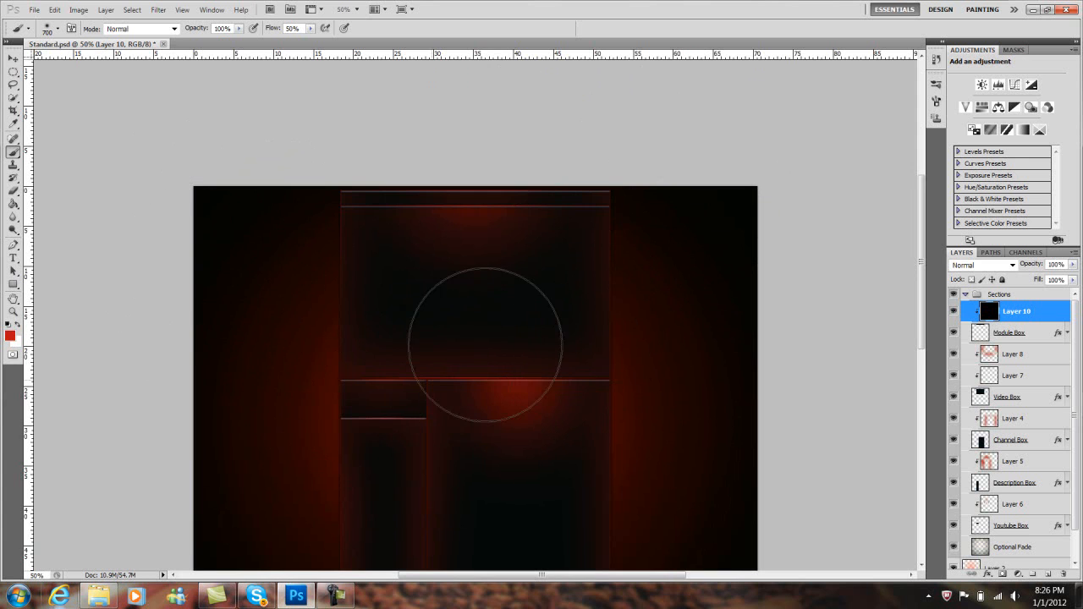
pyautogui.scroll(-2, 466, 334)
pyautogui.hotkey('ctrl', 'z')
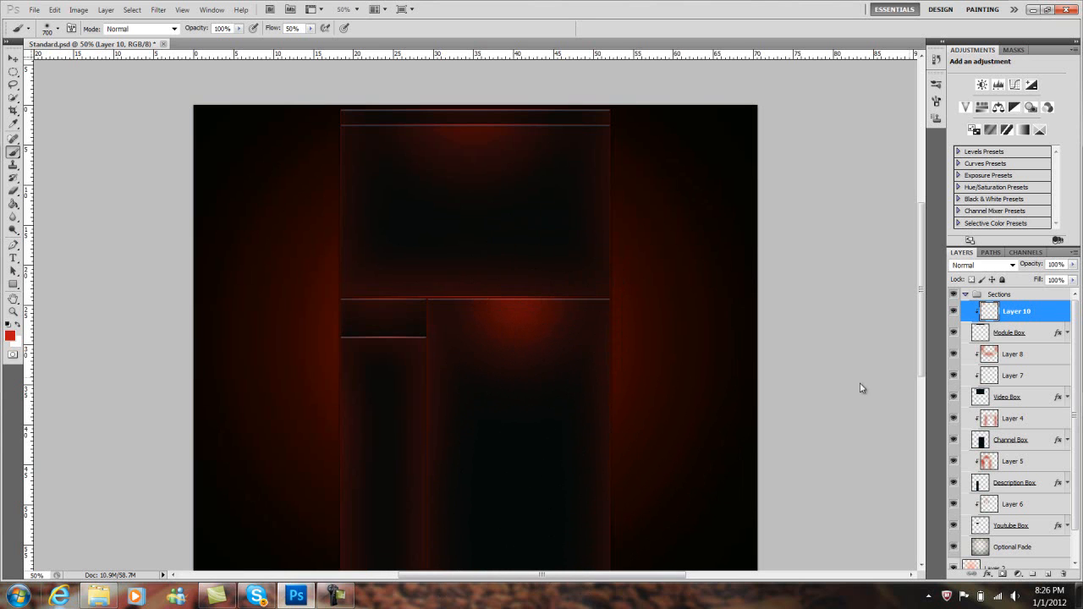
# Set the opacity of Layer 4 over the Channel Box to 70% and of Layer 5 over the Description Box to 58%.
pyautogui.click(1040, 420)
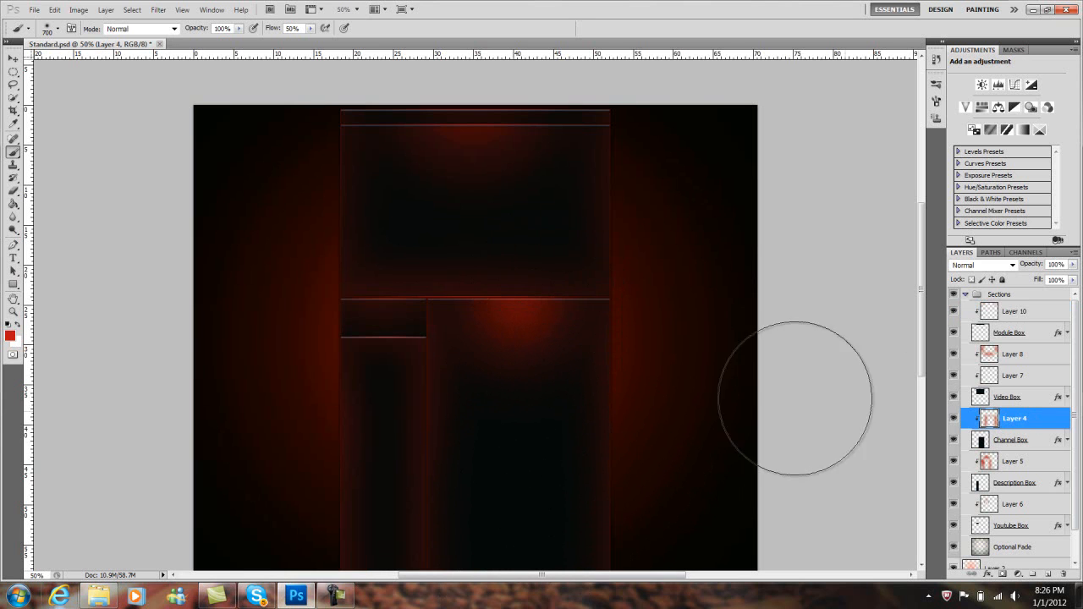
pyautogui.click(1073, 265)
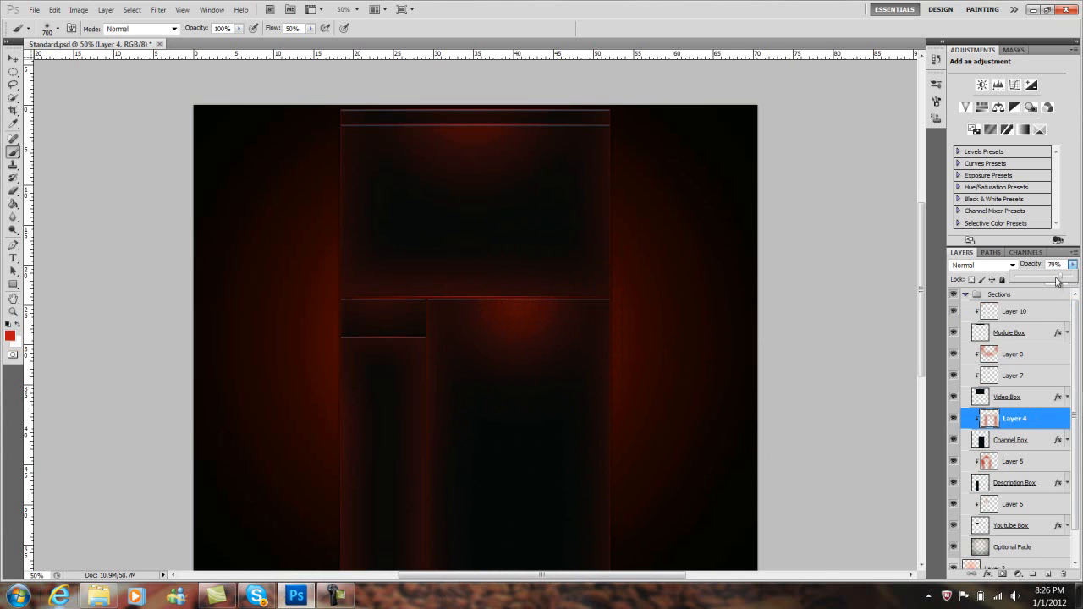
pyautogui.click(863, 279)
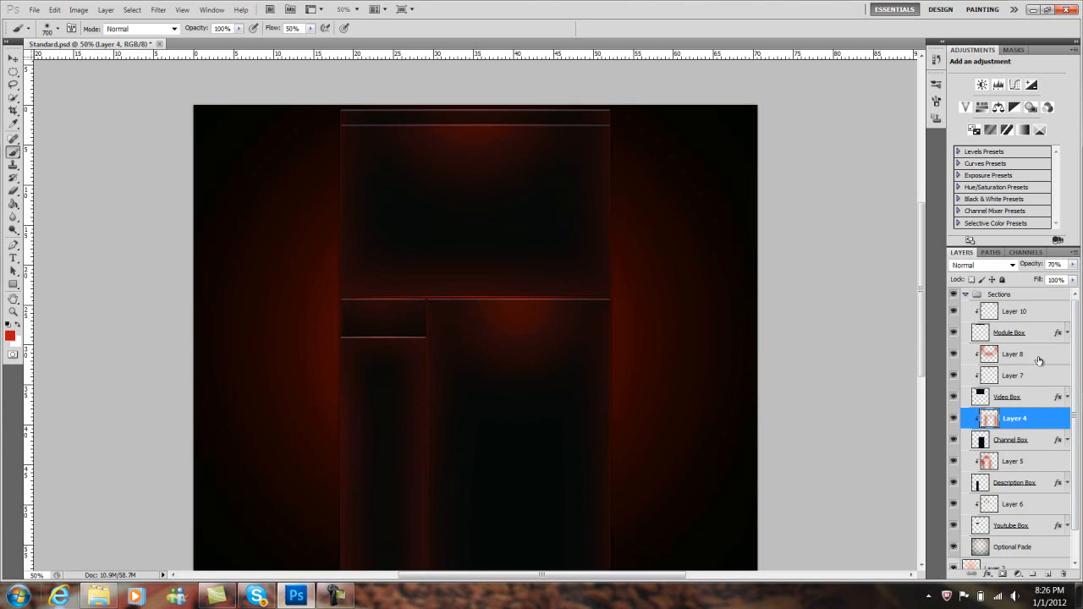
pyautogui.scroll(-2, 512, 430)
pyautogui.click(1030, 465)
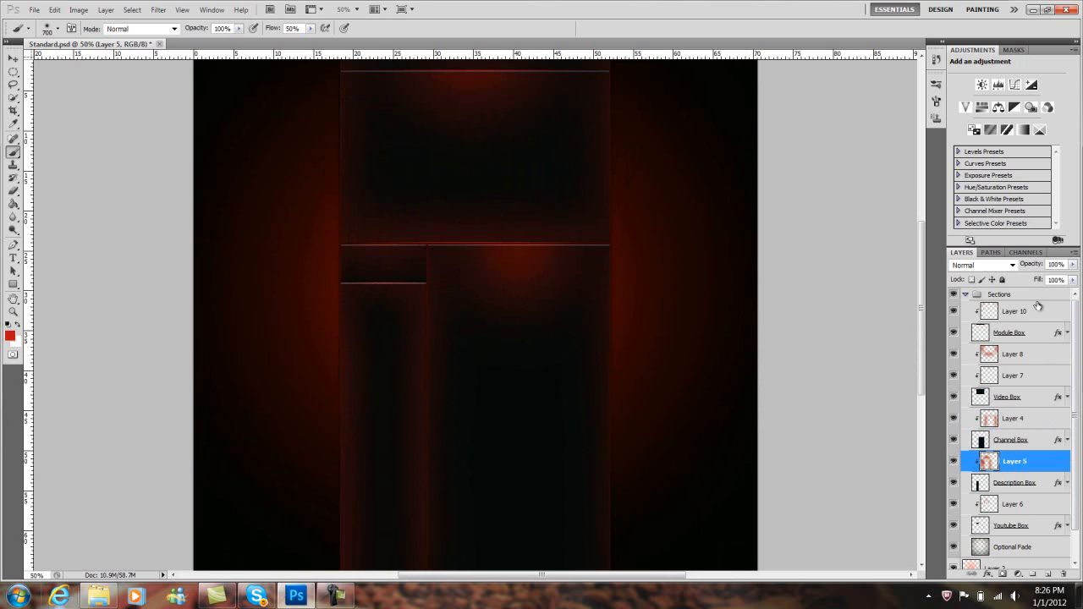
pyautogui.click(1073, 265)
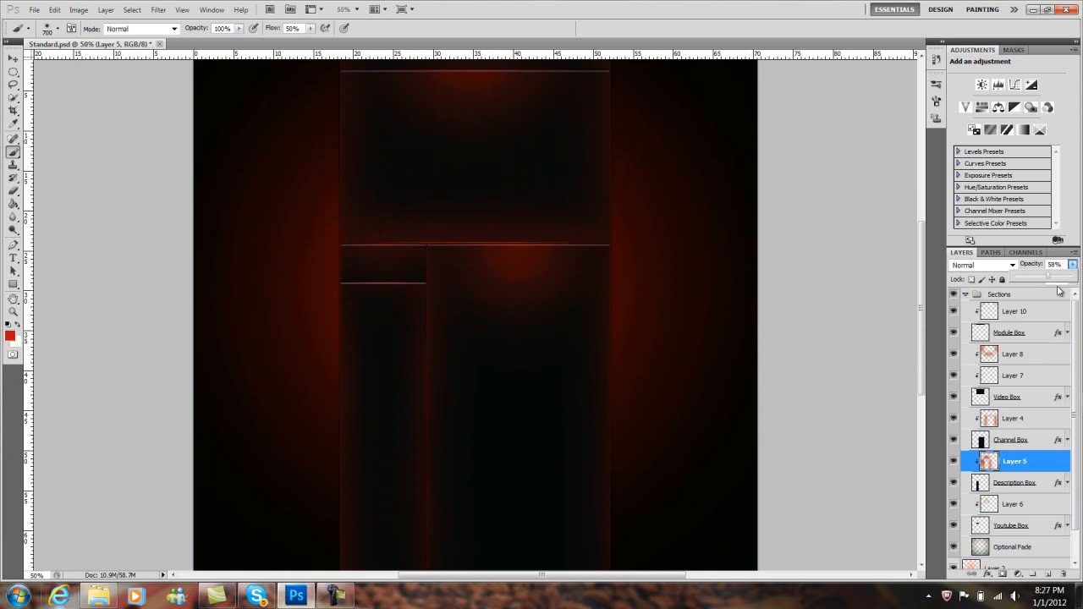
# Set the opacity of Layer 6, the glow clipped to the Youtube Box, to 75%.
pyautogui.click(1028, 508)
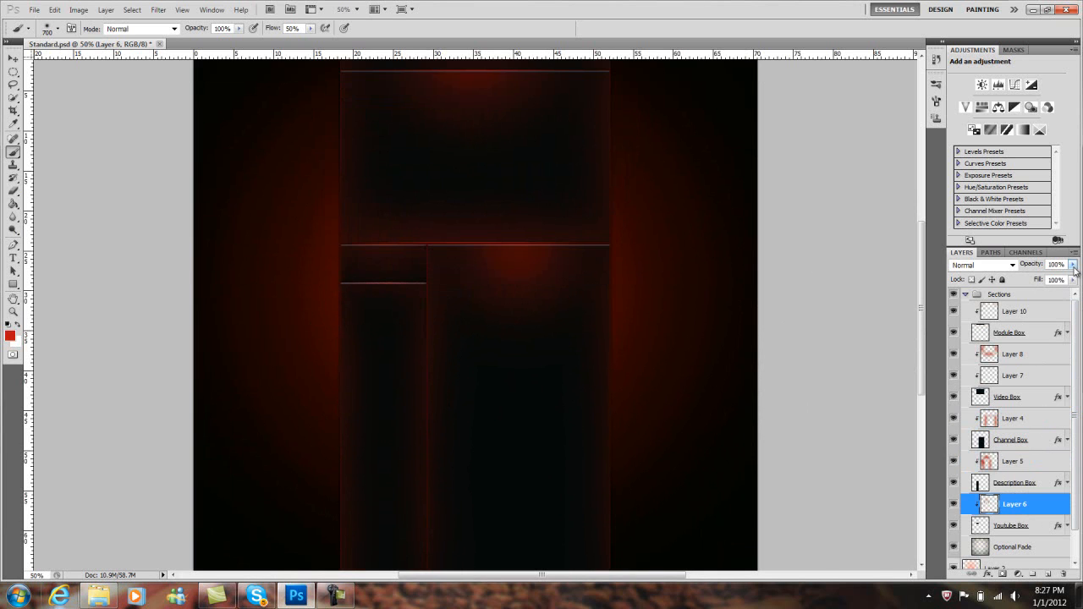
pyautogui.click(1073, 265)
pyautogui.click(1062, 280)
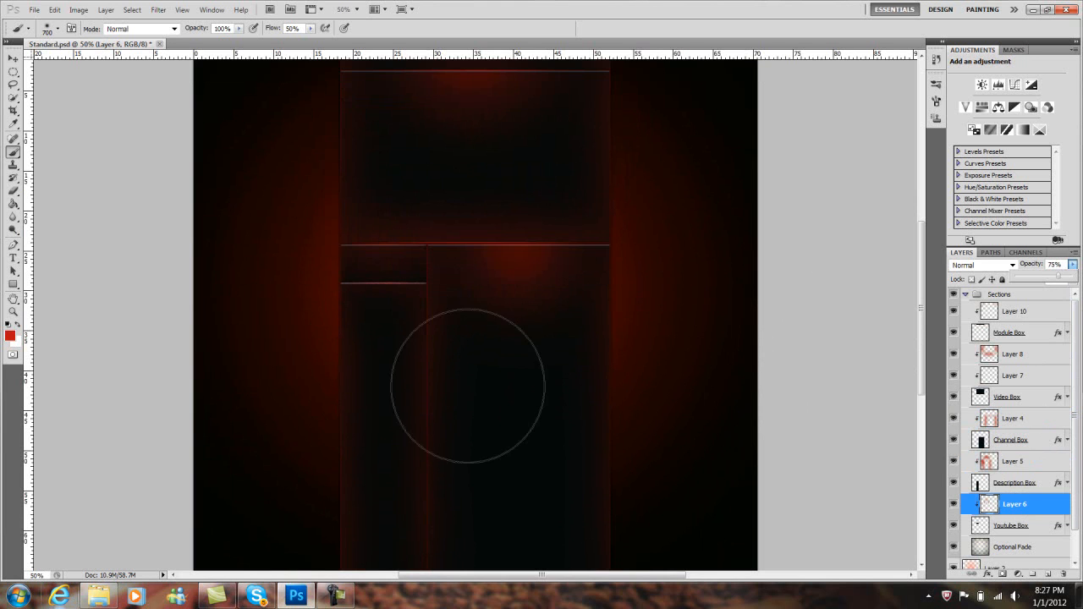
pyautogui.scroll(2, 759, 324)
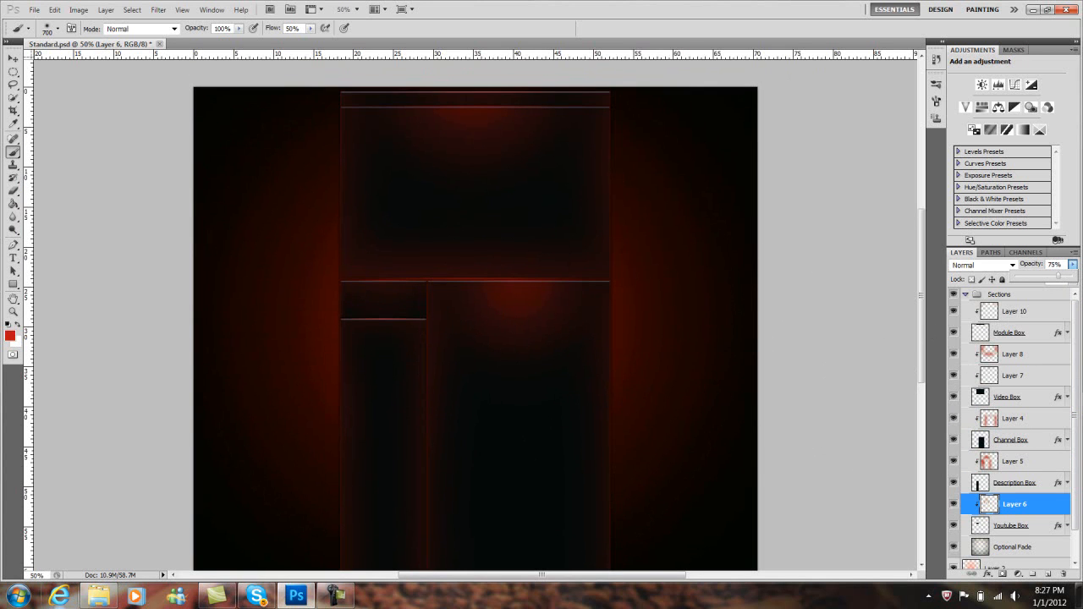
# Set the opacity of the two Video Box glow layers: Layer 8 to 64% and Layer 7 to 75%.
pyautogui.click(1040, 357)
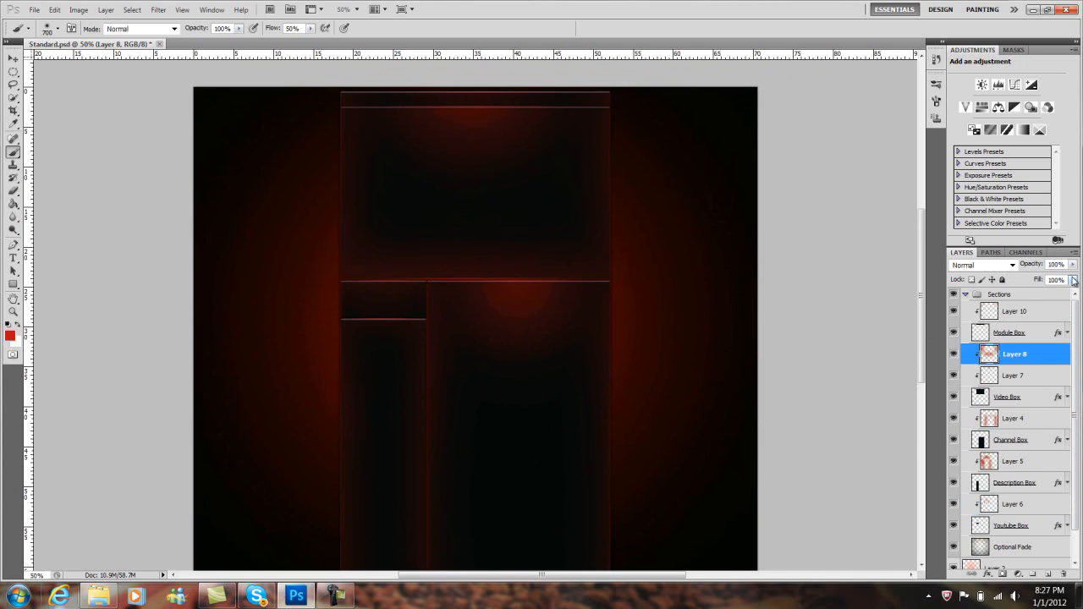
pyautogui.click(1074, 265)
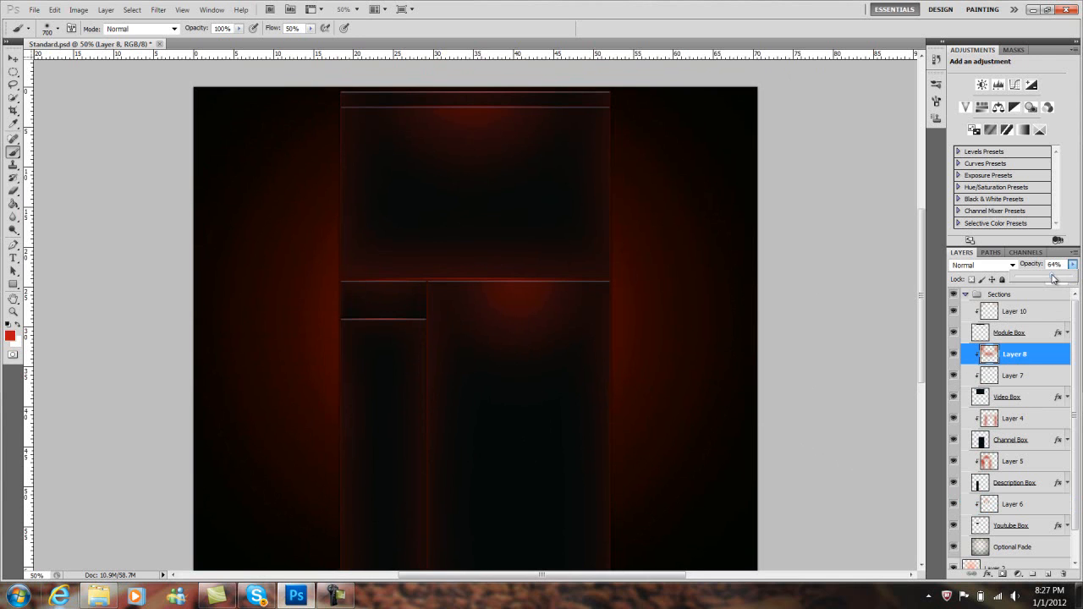
pyautogui.click(1033, 385)
pyautogui.click(1034, 384)
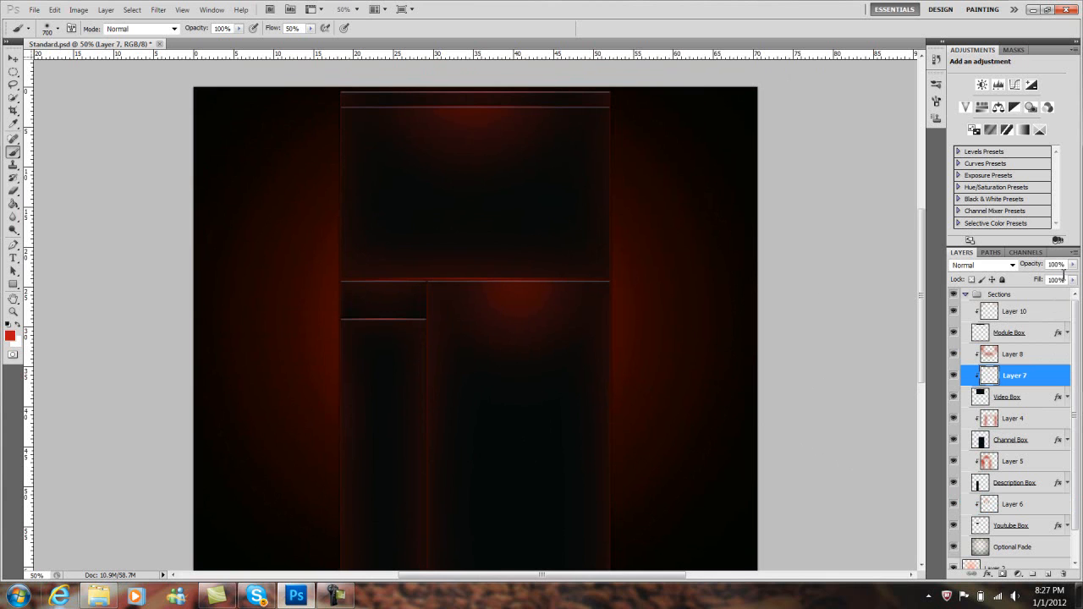
pyautogui.click(1073, 265)
pyautogui.moveTo(1063, 281); pyautogui.dragTo(1058, 281)
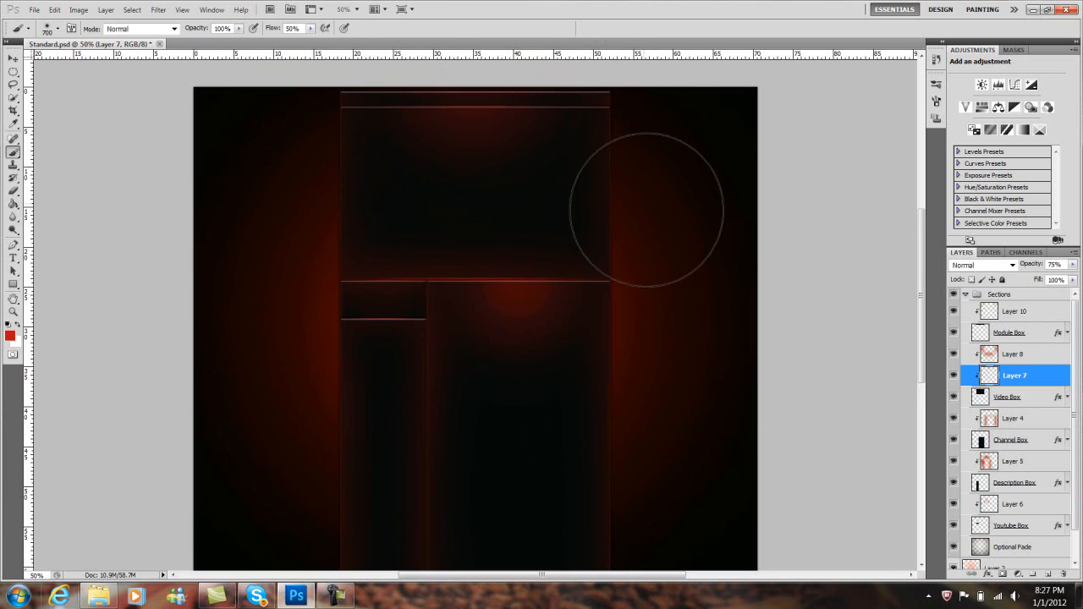
pyautogui.scroll(2, 649, 358)
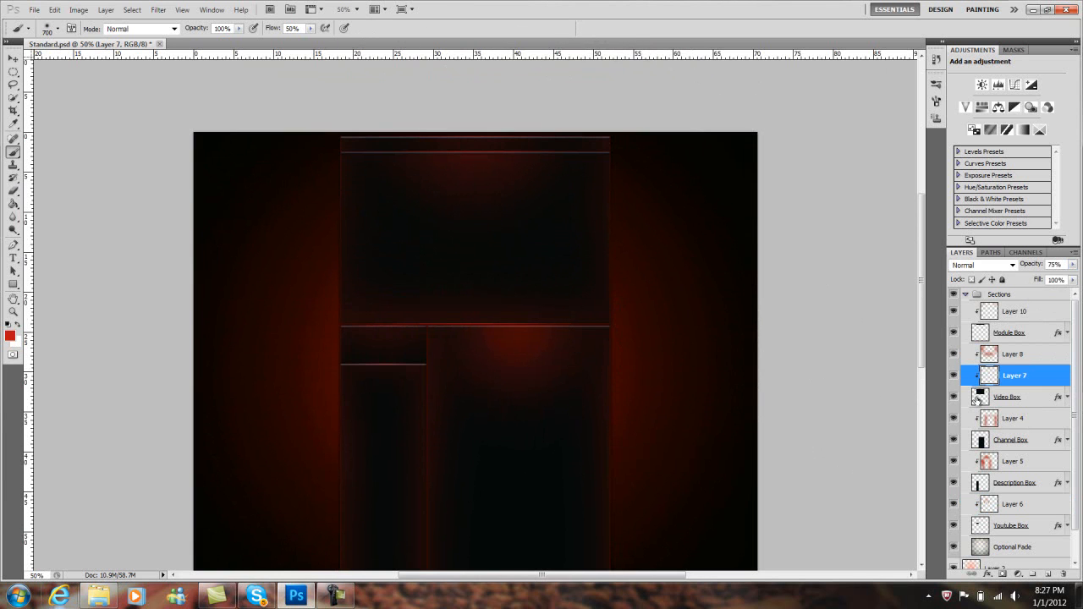
pyautogui.click(1023, 418)
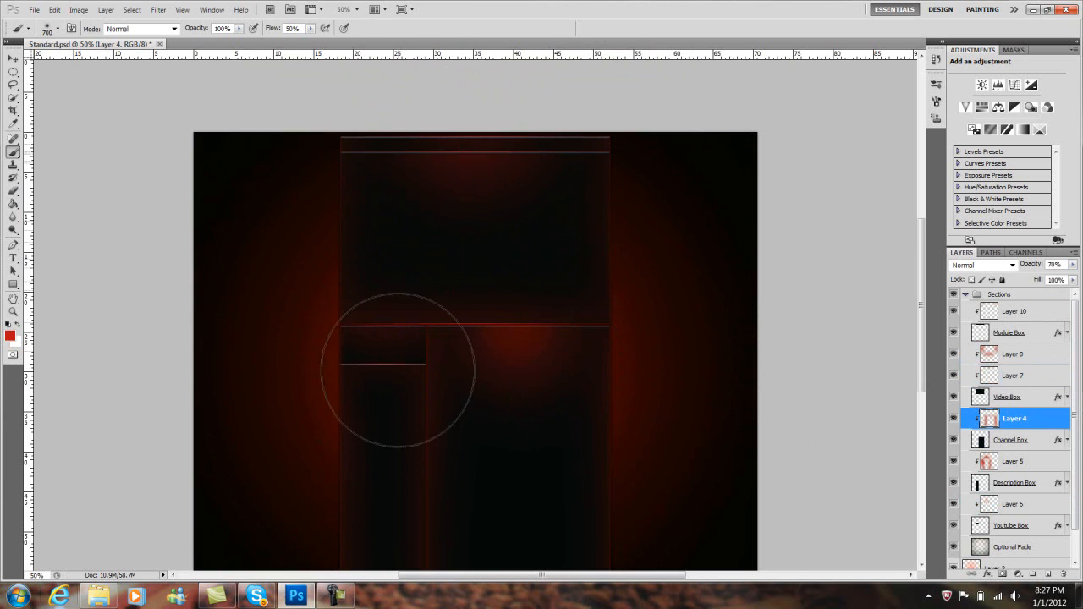
pyautogui.scroll(-3, 520, 223)
pyautogui.scroll(1, 561, 311)
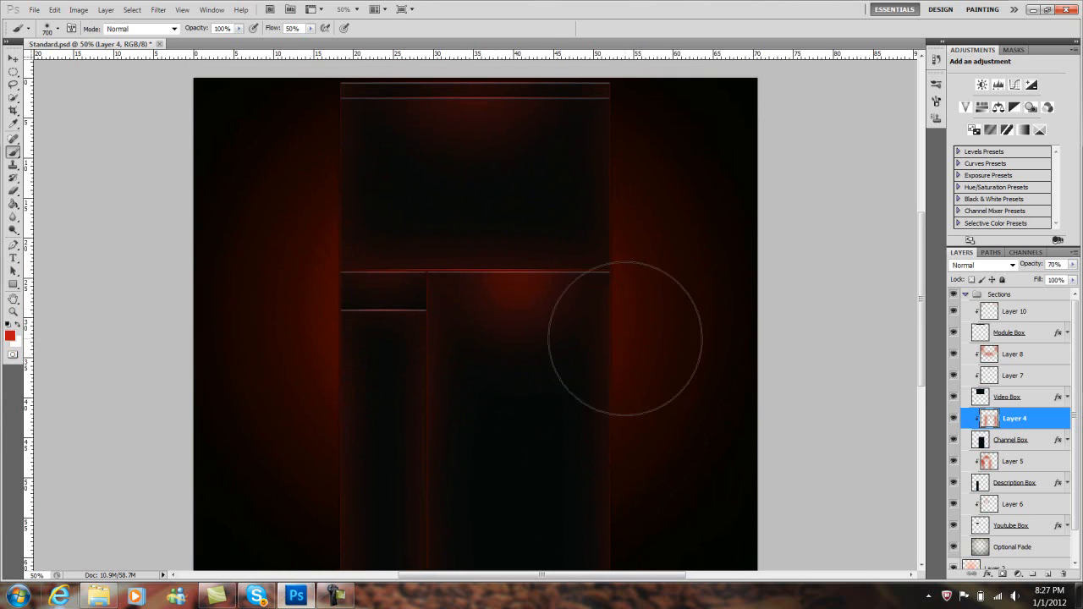
# Try a Pattern Overlay with the black diagonal pattern at 91% scale on Layer 10, and turn the overlay off again.
pyautogui.doubleClick(1046, 320)
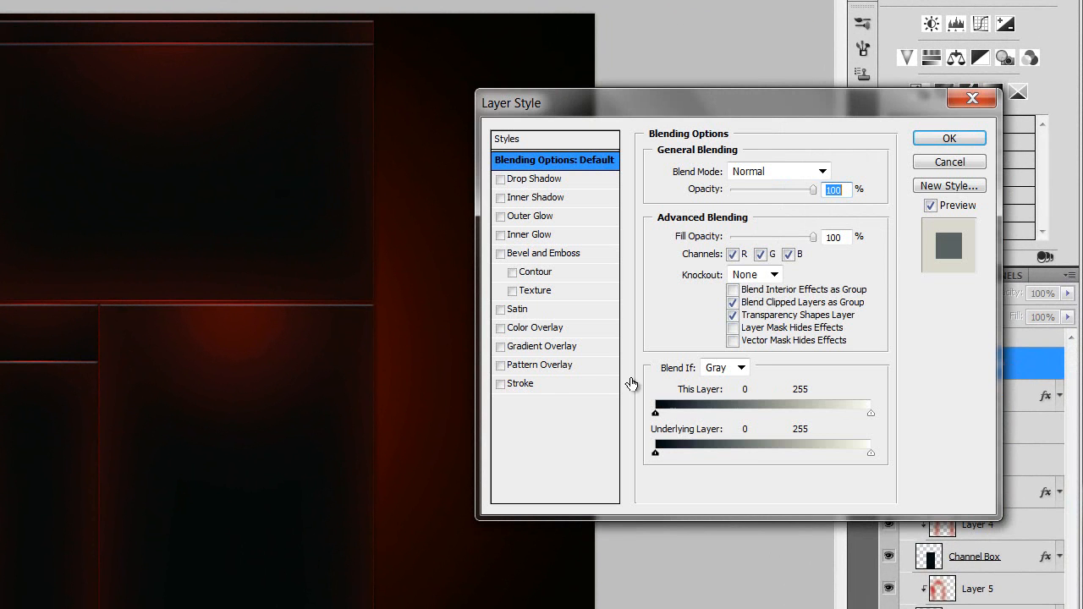
pyautogui.click(566, 367)
pyautogui.click(742, 230)
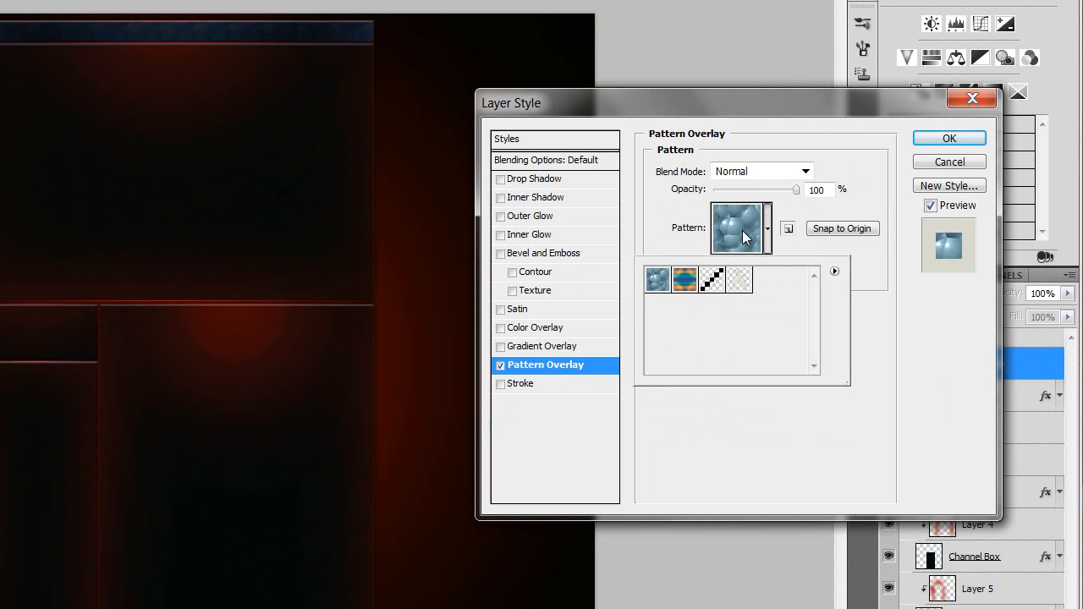
pyautogui.click(709, 284)
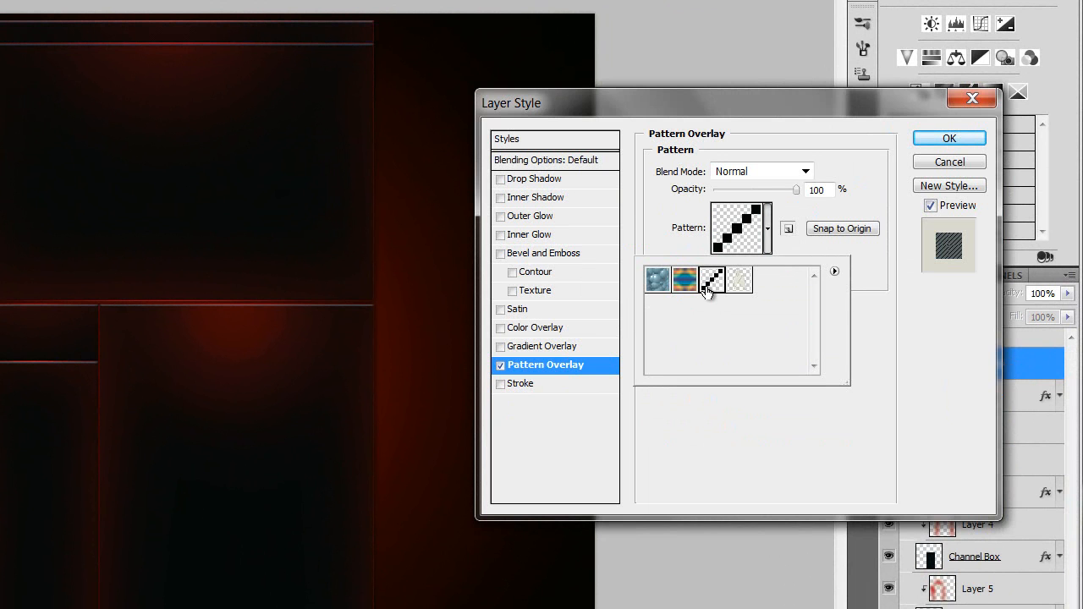
pyautogui.click(890, 320)
pyautogui.moveTo(758, 265); pyautogui.dragTo(752, 262)
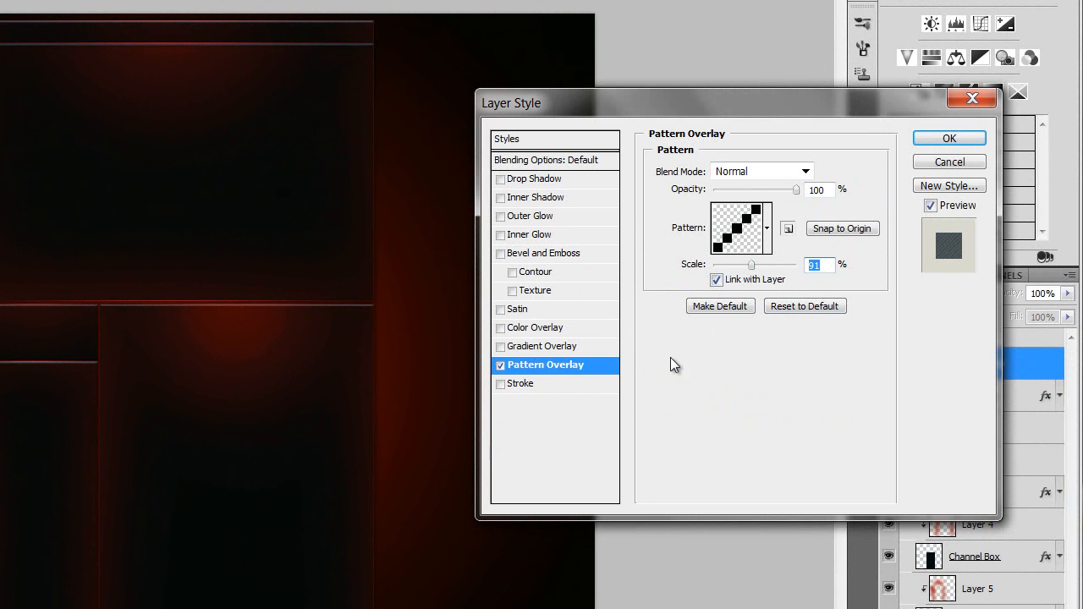
pyautogui.click(500, 366)
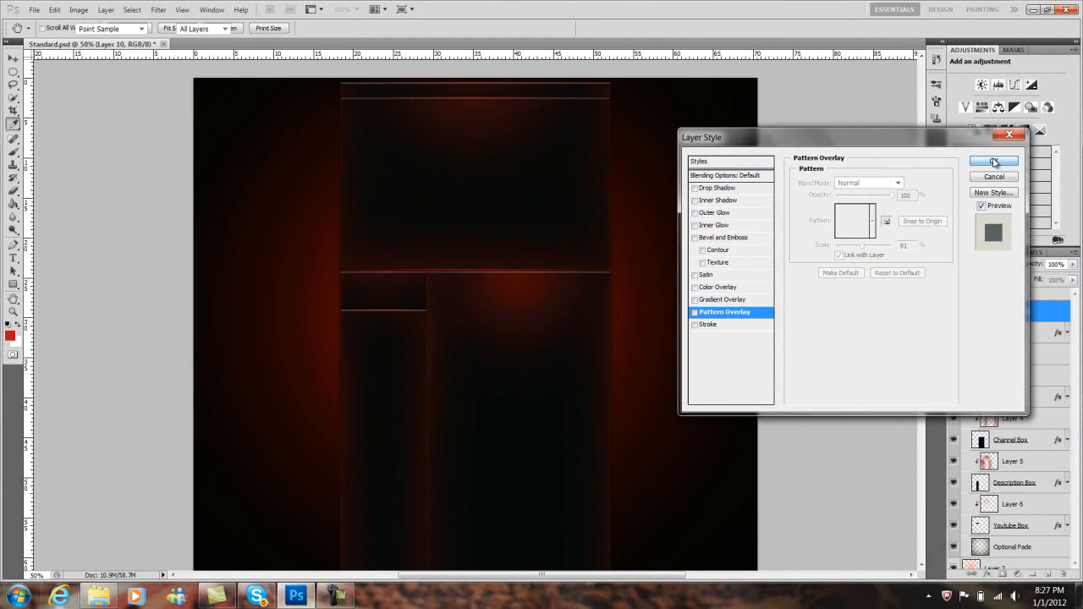
pyautogui.click(994, 162)
# Add a Pattern Overlay with the black diagonal pattern to Layer 8, the glow clipped to the Video Box.
pyautogui.click(1046, 356)
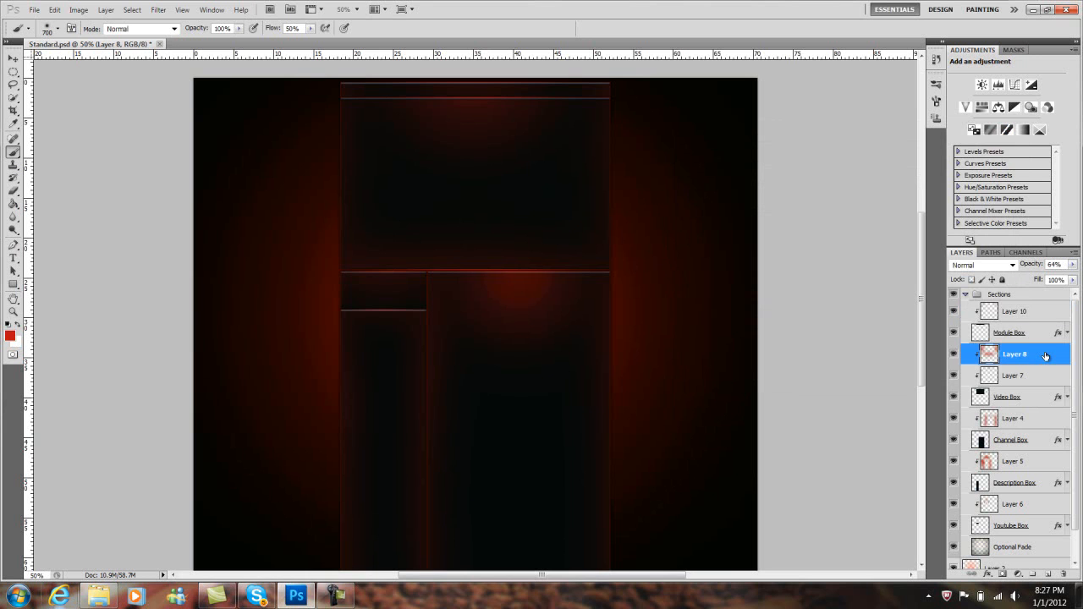
pyautogui.doubleClick(1047, 356)
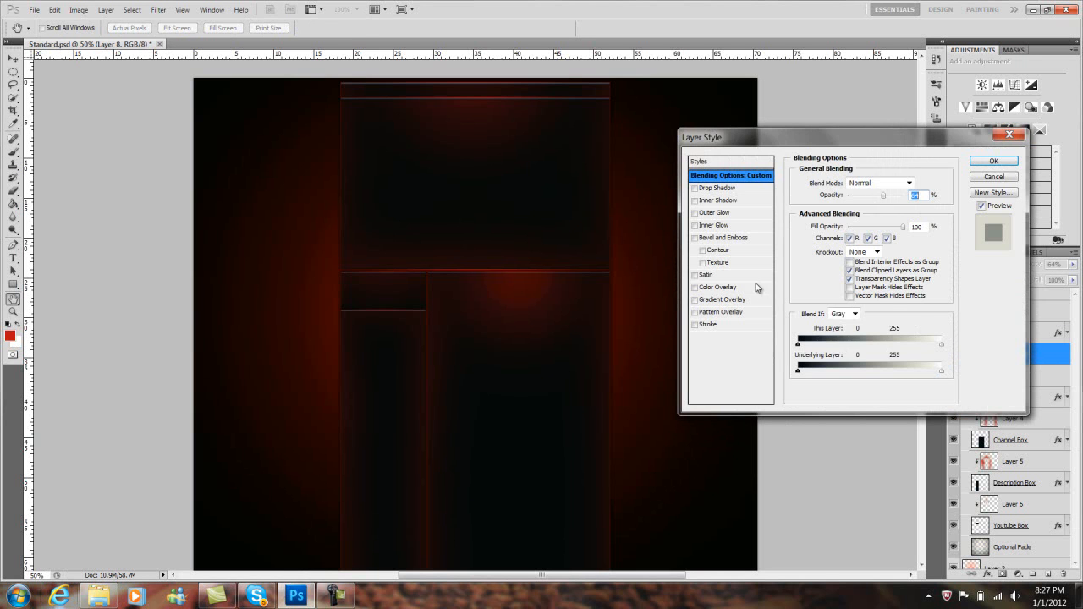
pyautogui.click(721, 313)
pyautogui.click(873, 221)
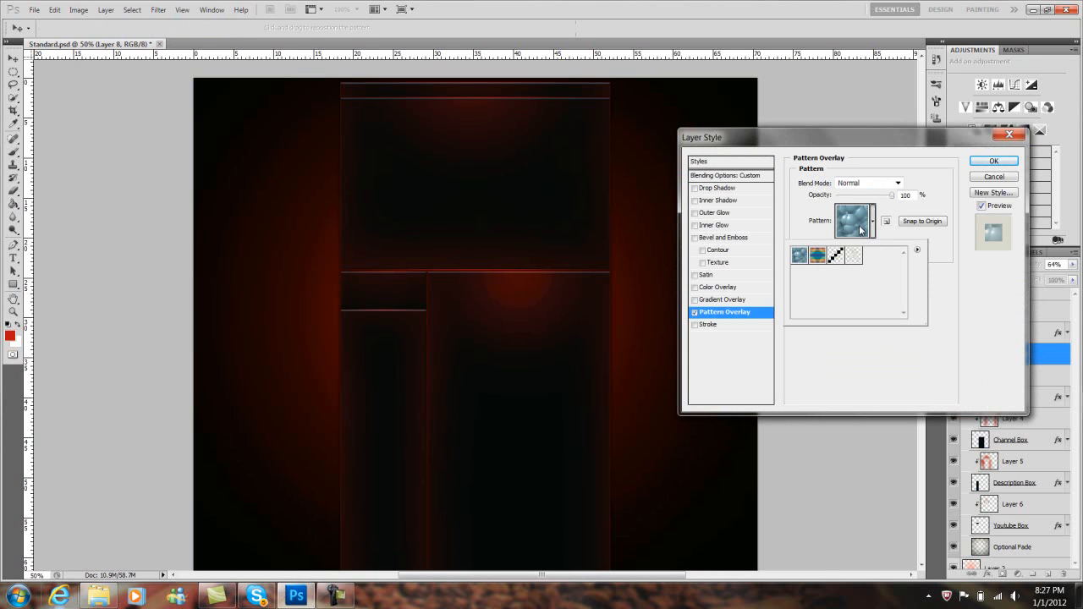
pyautogui.click(835, 254)
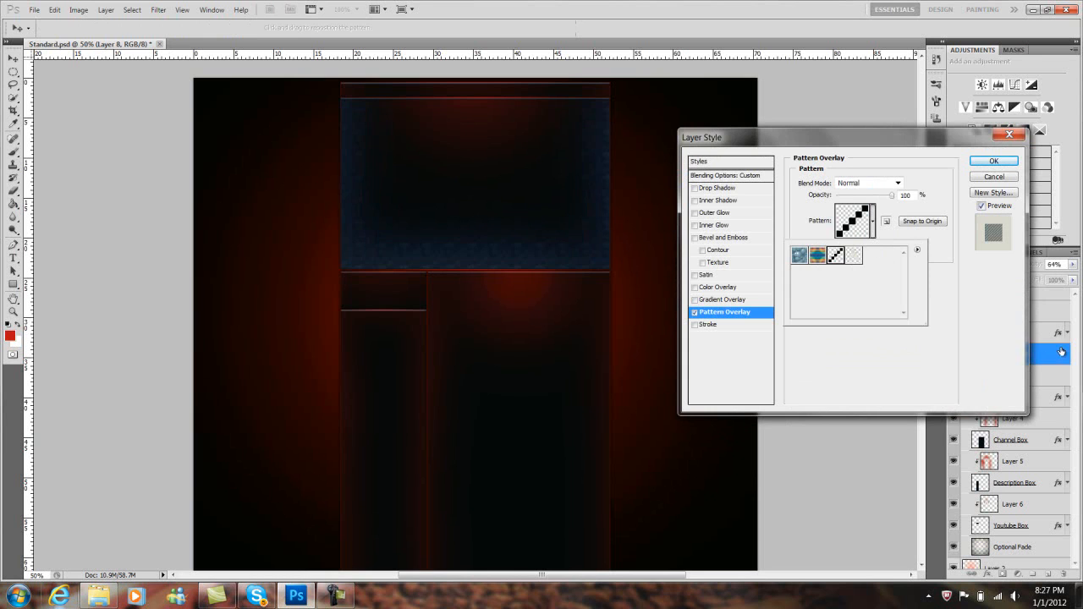
pyautogui.click(1013, 344)
pyautogui.click(906, 245)
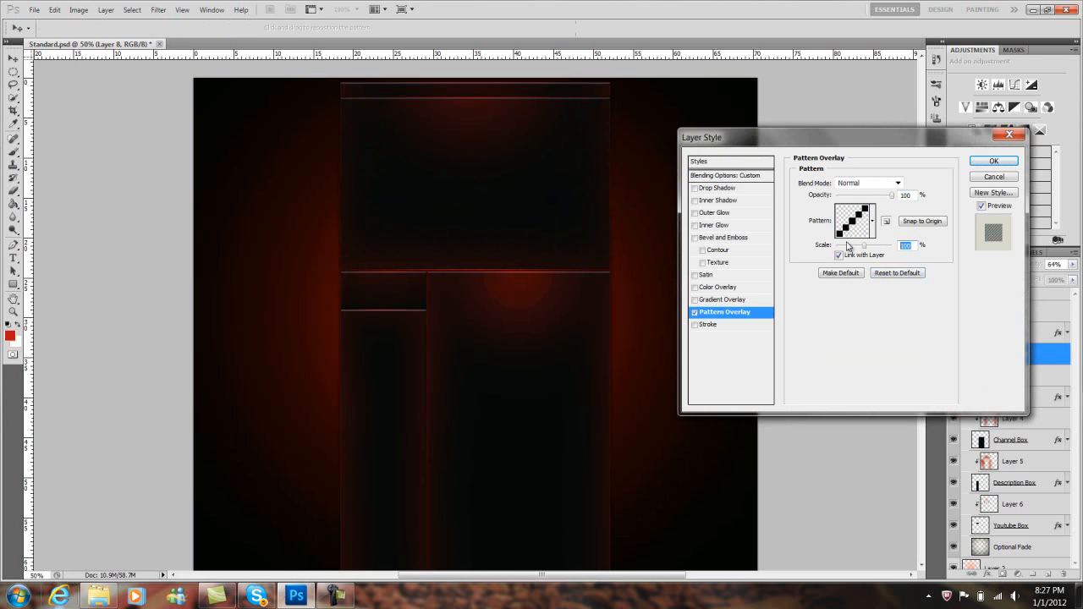
pyautogui.click(895, 323)
# Try the blue bubbles pattern in Layer 8's overlay, return to the black diagonal pattern and apply the style.
pyautogui.click(873, 221)
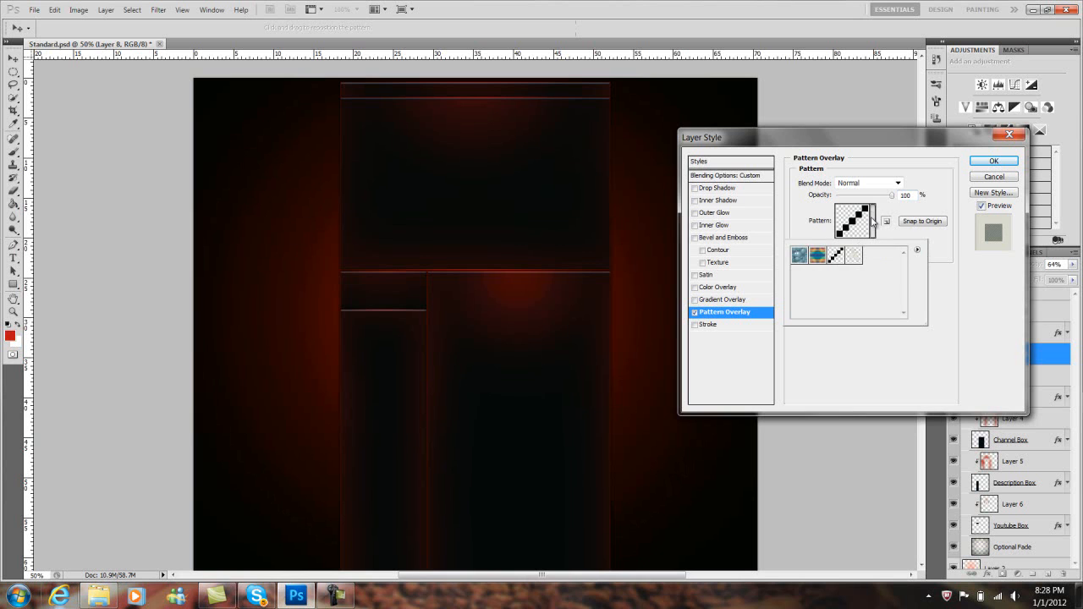
pyautogui.click(802, 254)
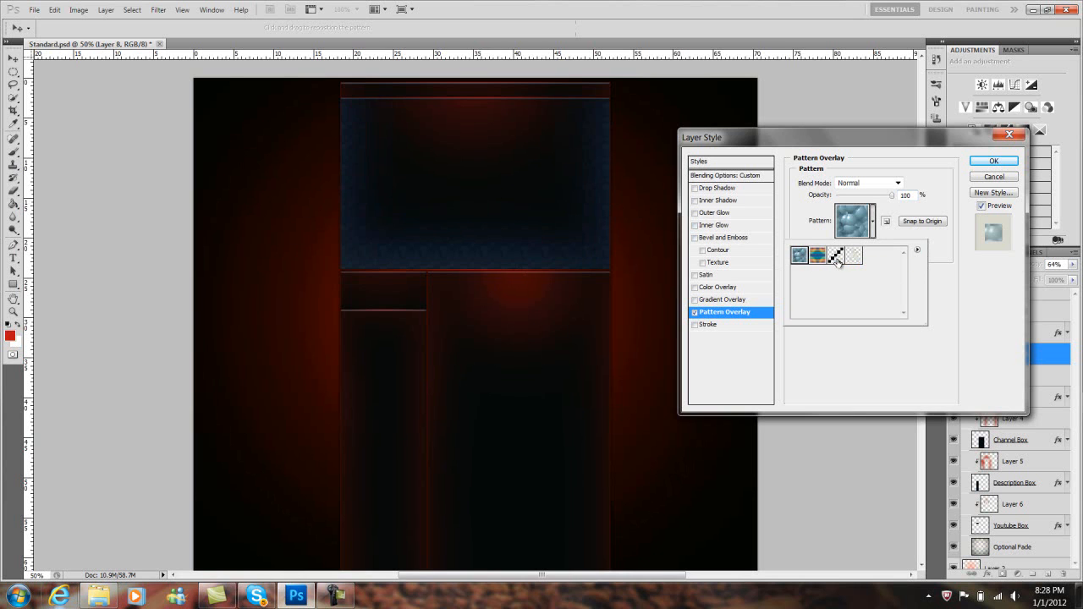
pyautogui.click(833, 258)
pyautogui.click(893, 402)
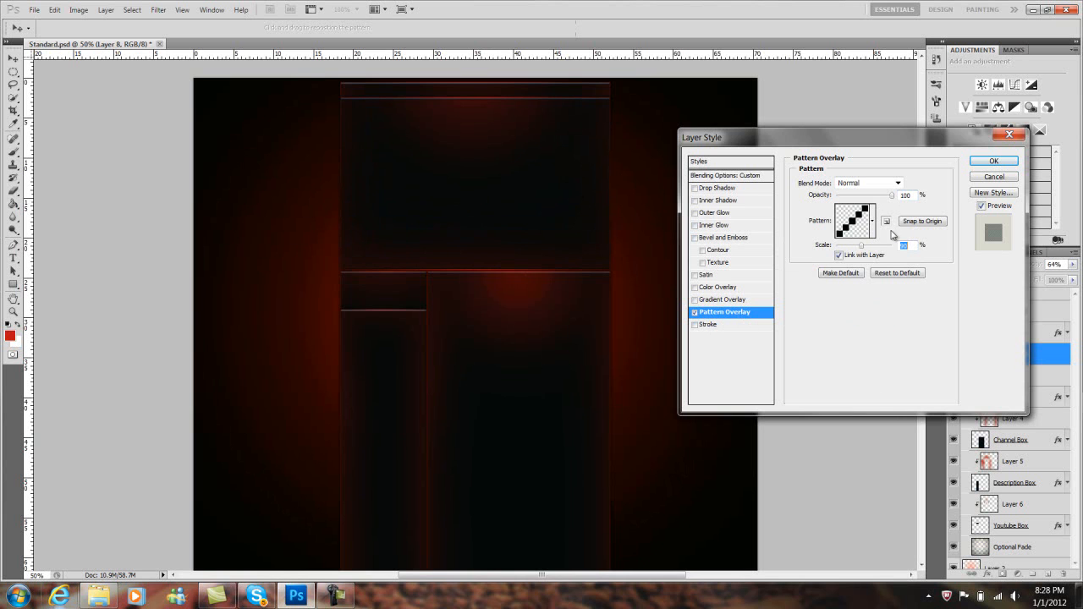
pyautogui.click(994, 161)
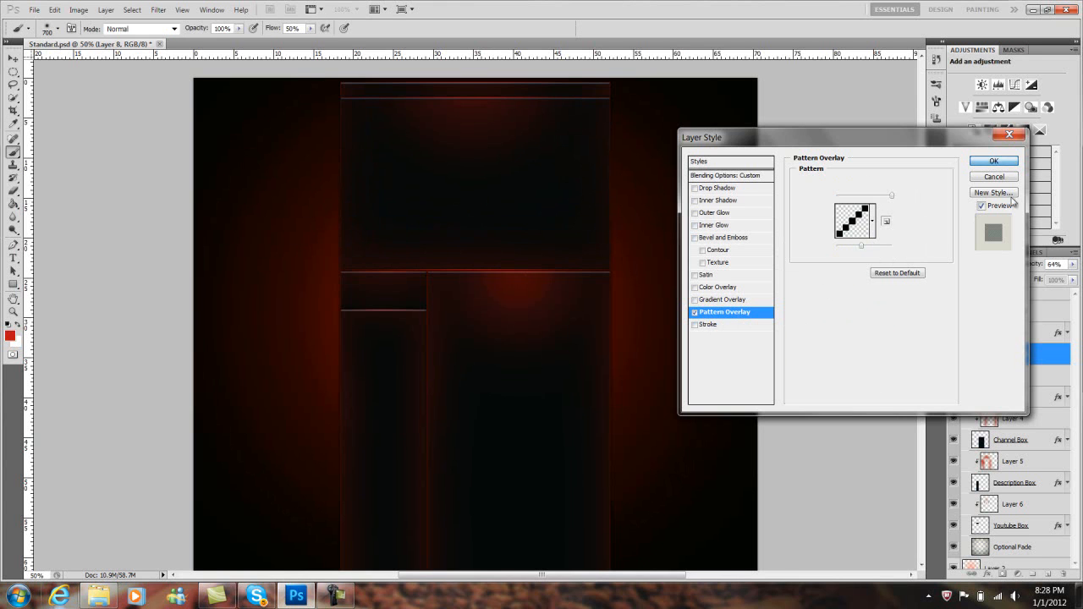
# Examine the pattern overlay inside the Video Box at 100% zoom and check Layer 8's list of effects.
pyautogui.click(1068, 355)
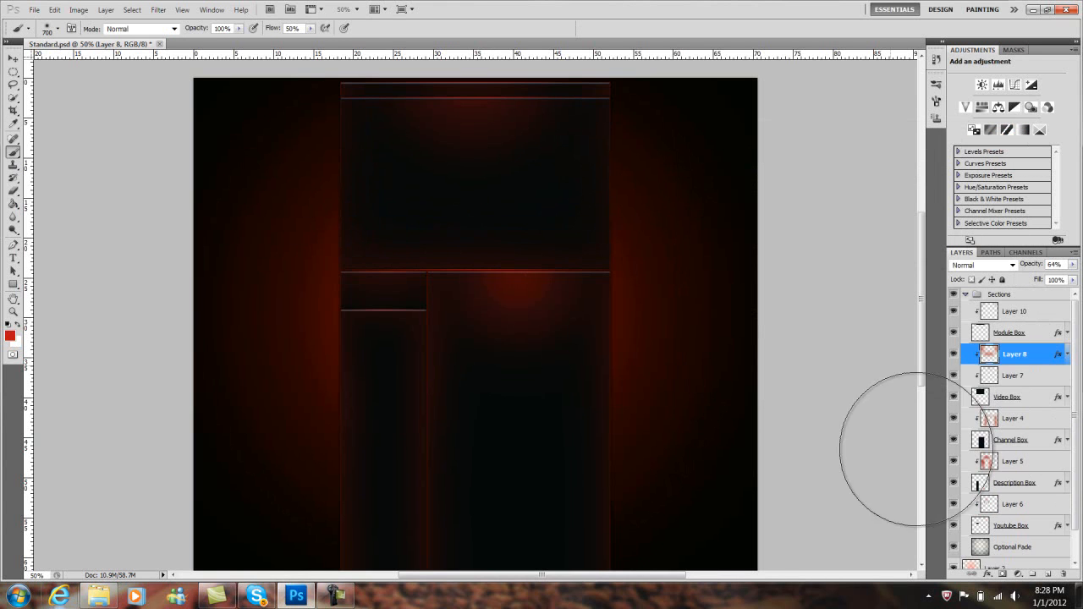
pyautogui.click(13, 314)
pyautogui.moveTo(350, 194); pyautogui.dragTo(350, 195)
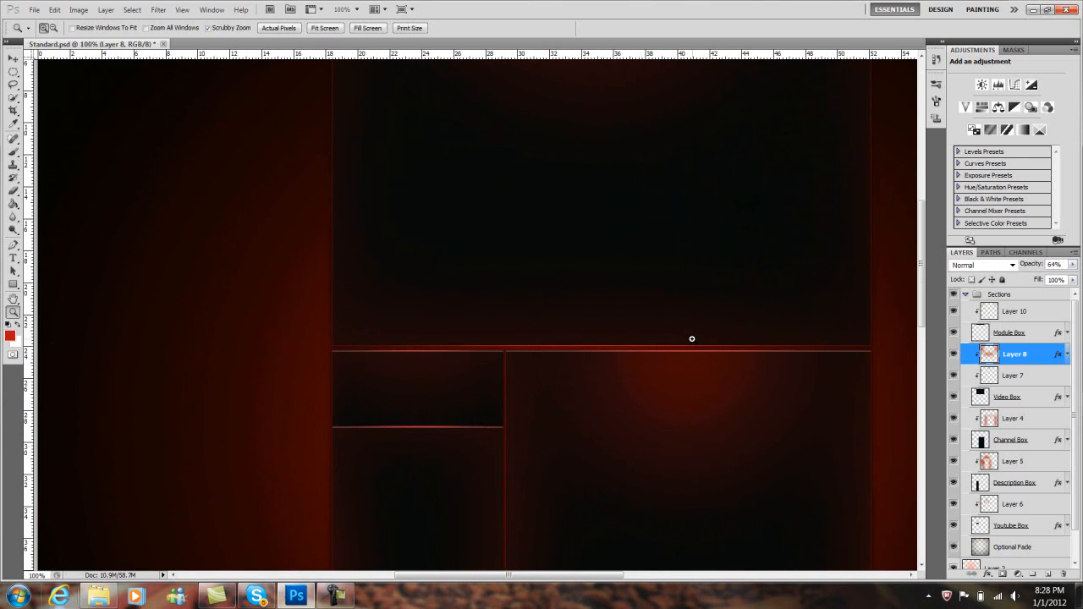
pyautogui.scroll(5, 695, 337)
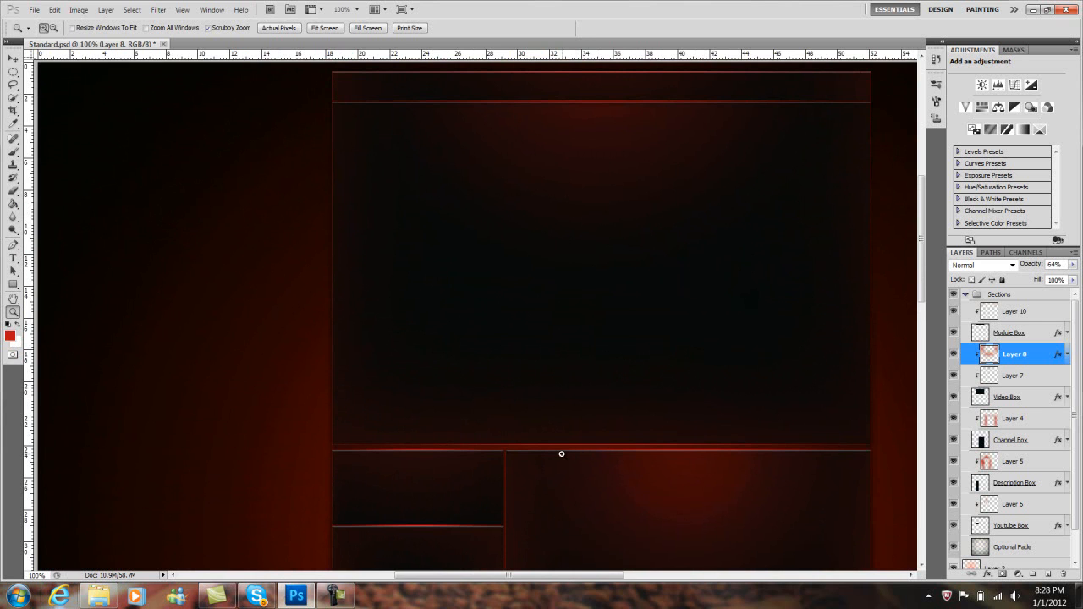
pyautogui.click(1067, 355)
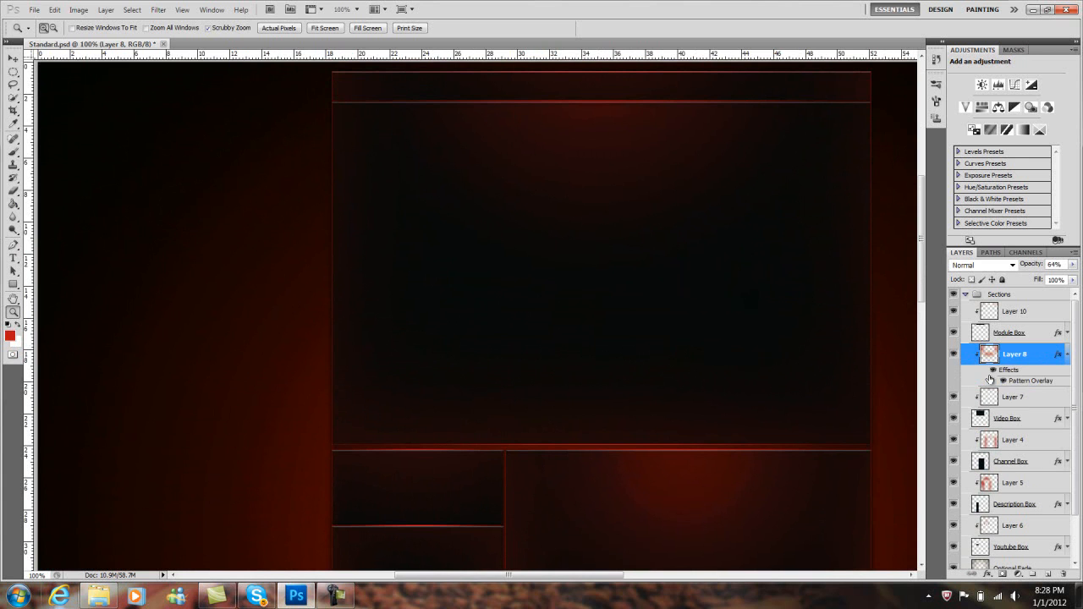
pyautogui.click(1067, 354)
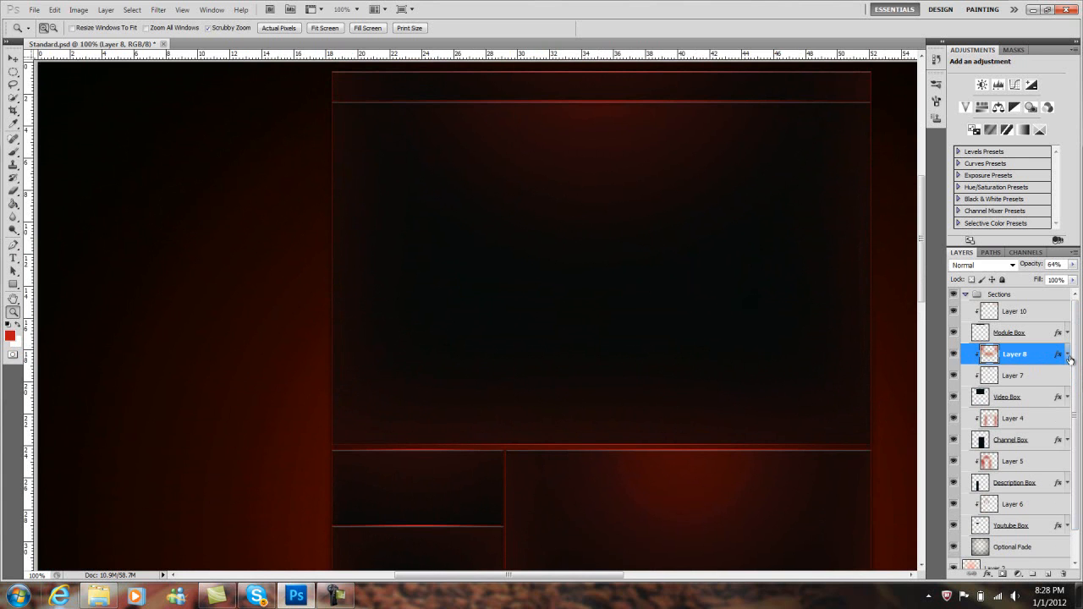
# Switch to Windows Explorer and open the folder XBOX > Graphics > Pack by Podie > Only Useful Textures.
pyautogui.click(110, 597)
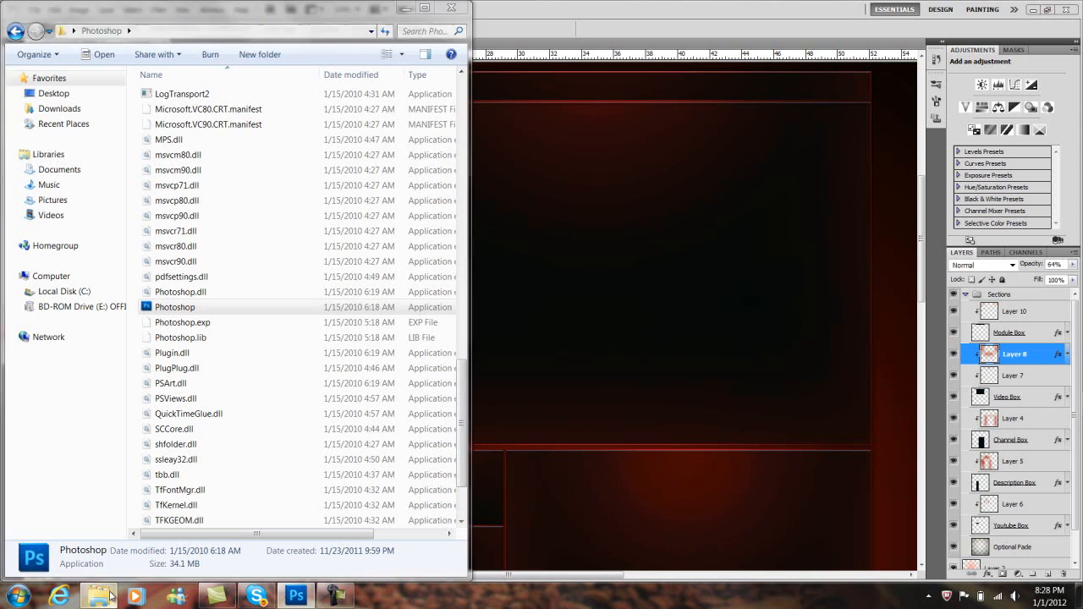
pyautogui.click(75, 31)
pyautogui.click(85, 187)
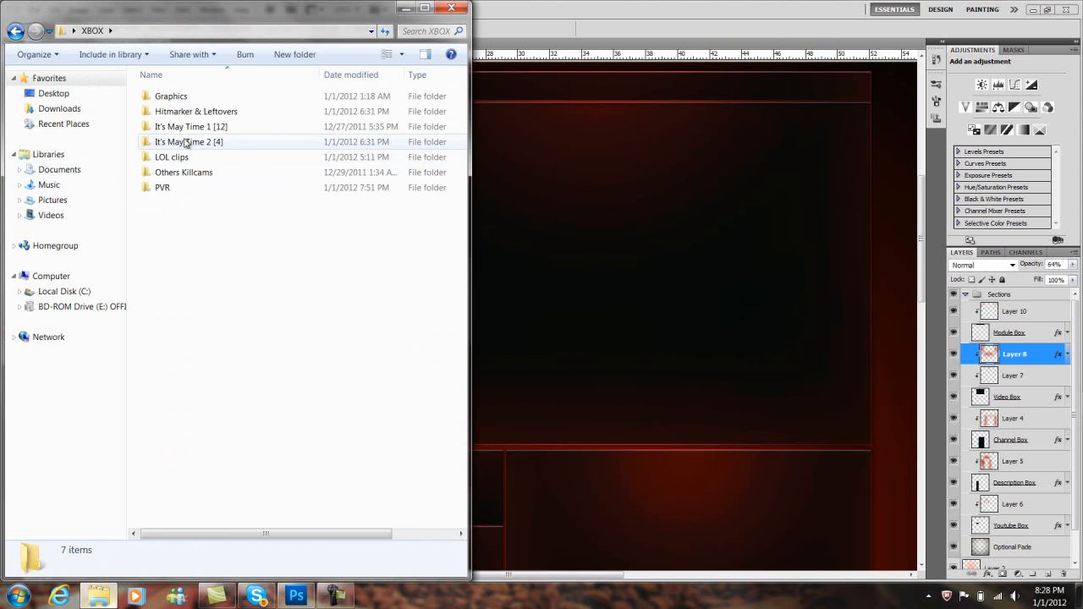
pyautogui.doubleClick(193, 98)
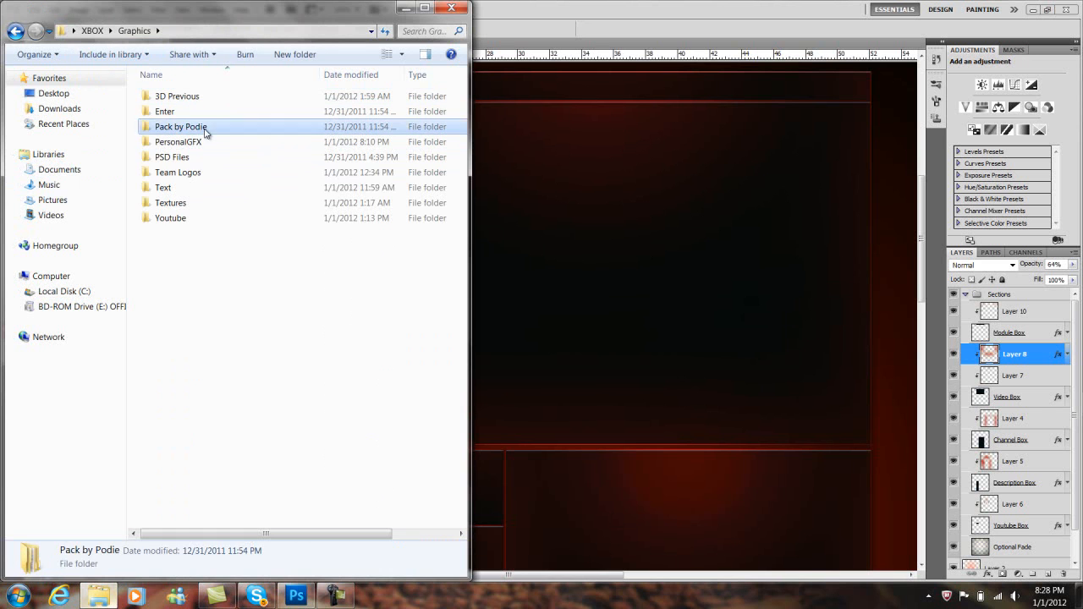
pyautogui.doubleClick(210, 127)
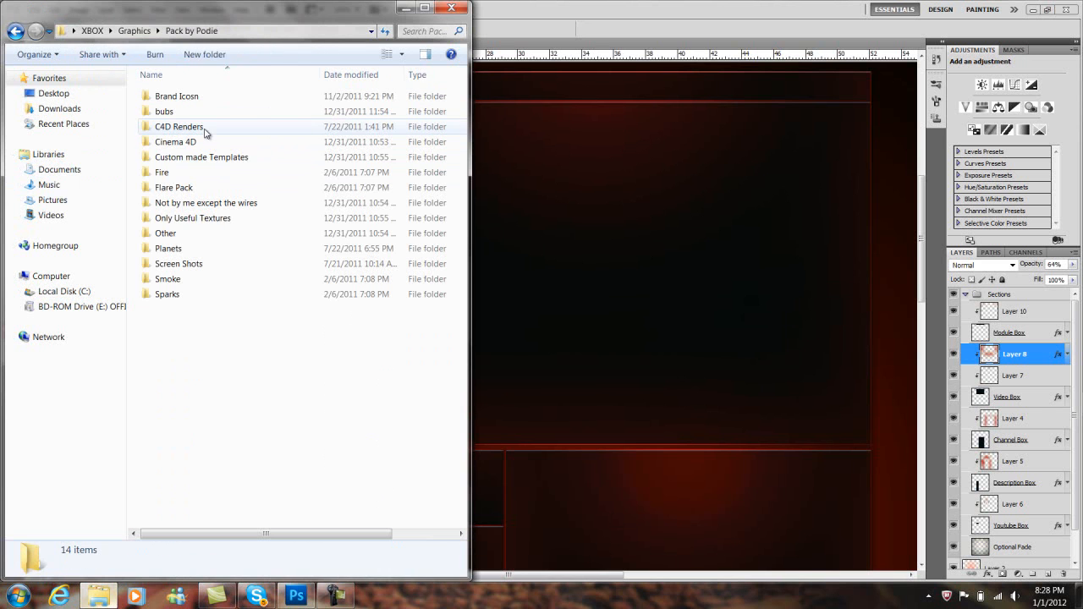
pyautogui.doubleClick(230, 219)
# Place the beige grunge texture 27 from the folder into the Photoshop document at its original size.
pyautogui.scroll(-3, 306, 263)
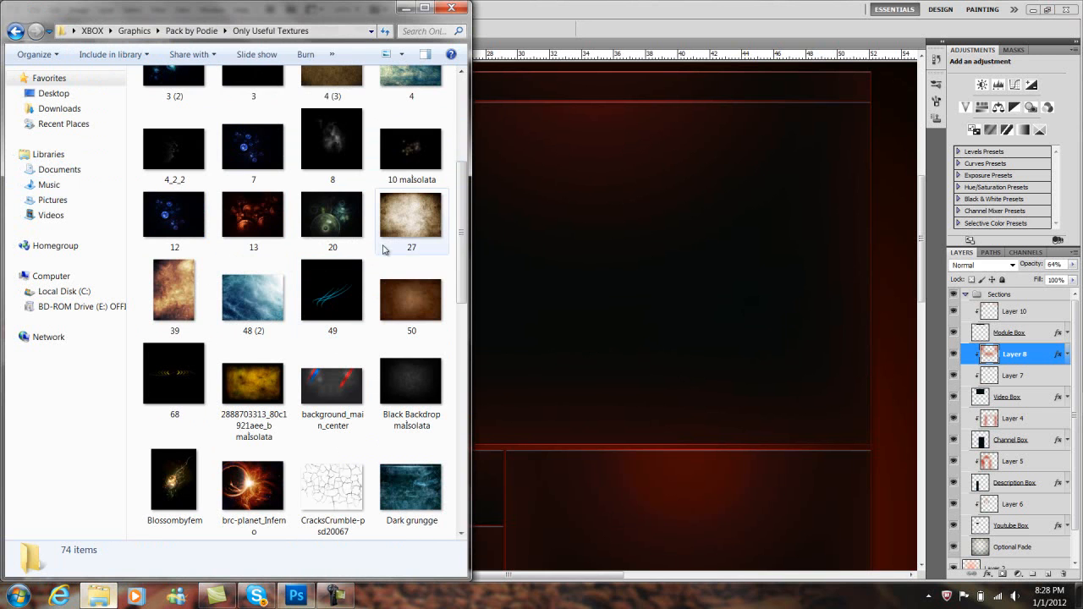
pyautogui.click(407, 218)
pyautogui.moveTo(407, 217); pyautogui.dragTo(666, 256)
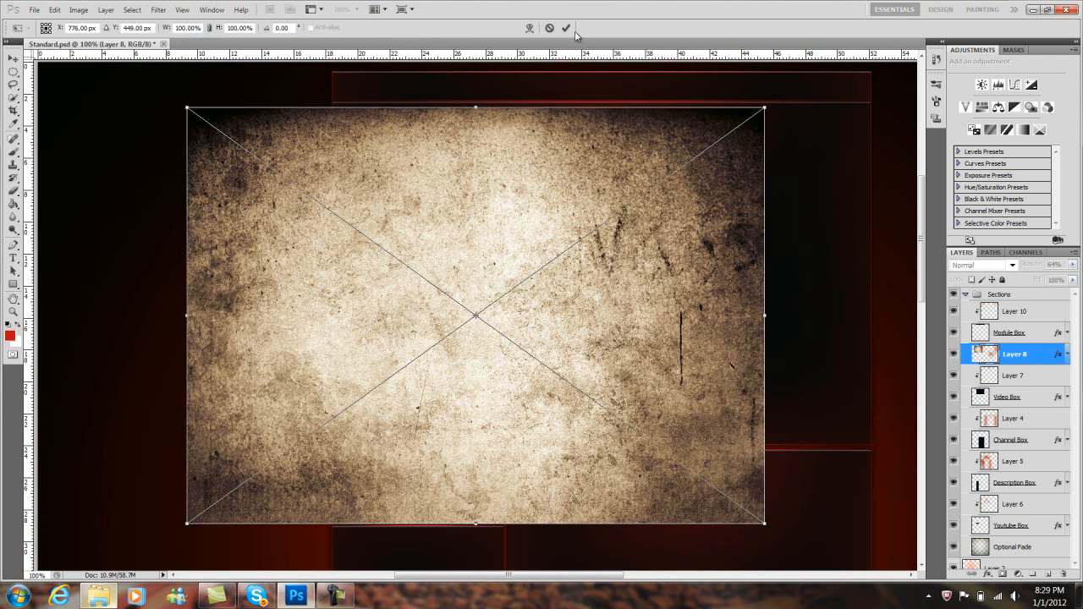
pyautogui.click(566, 28)
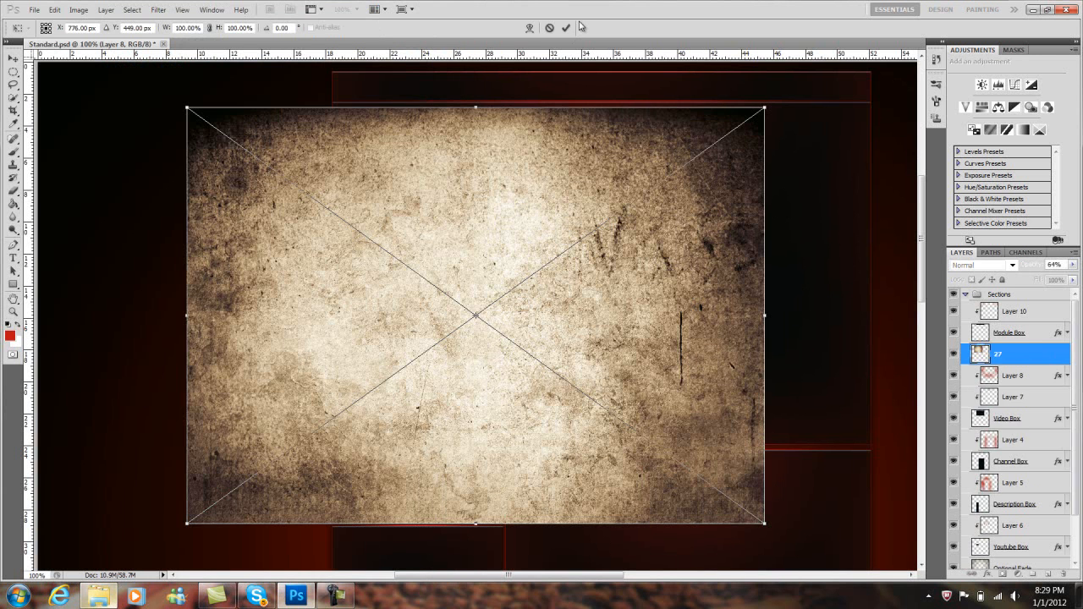
# Move texture 27 over the Video Box and clip its layer to that box.
pyautogui.click(13, 58)
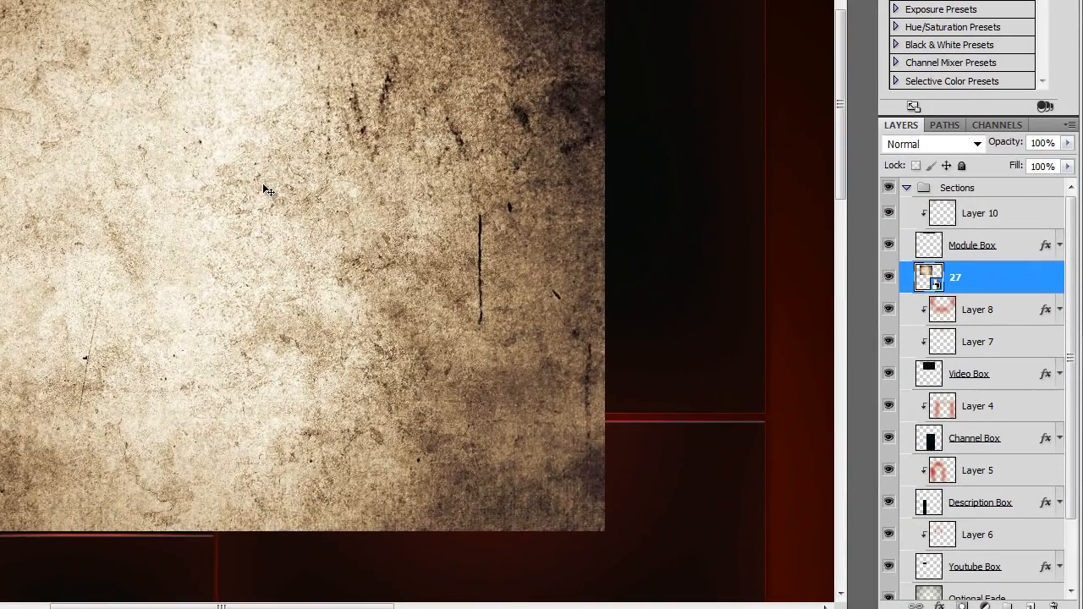
pyautogui.moveTo(366, 138); pyautogui.dragTo(434, 88)
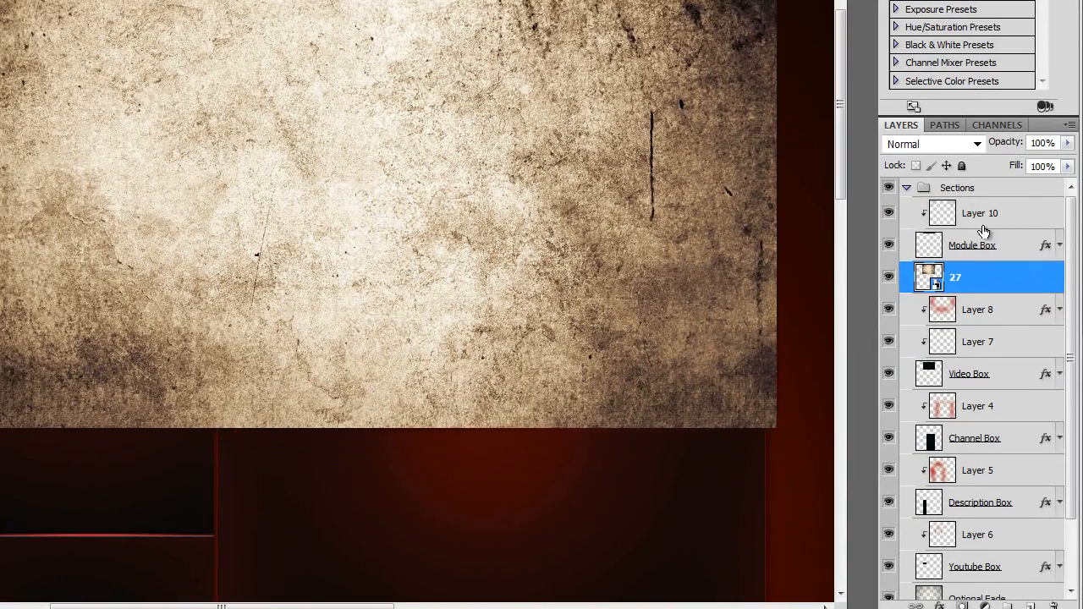
pyautogui.keyDown('alt'); pyautogui.click(1037, 293); pyautogui.keyUp('alt')
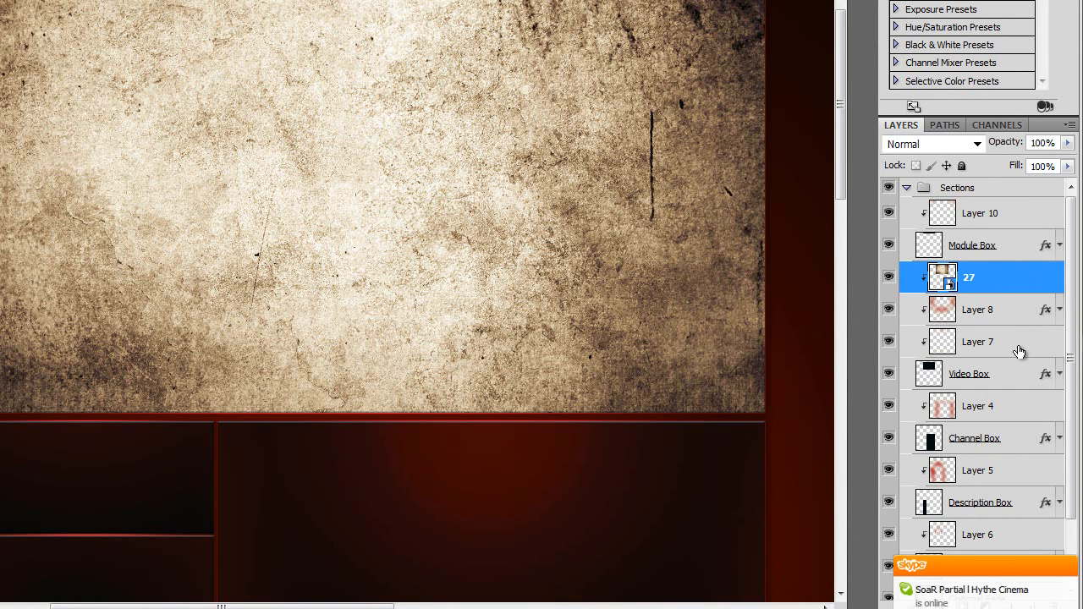
# Set texture layer 27 to the Overlay blend mode with an opacity of 62%.
pyautogui.click(976, 144)
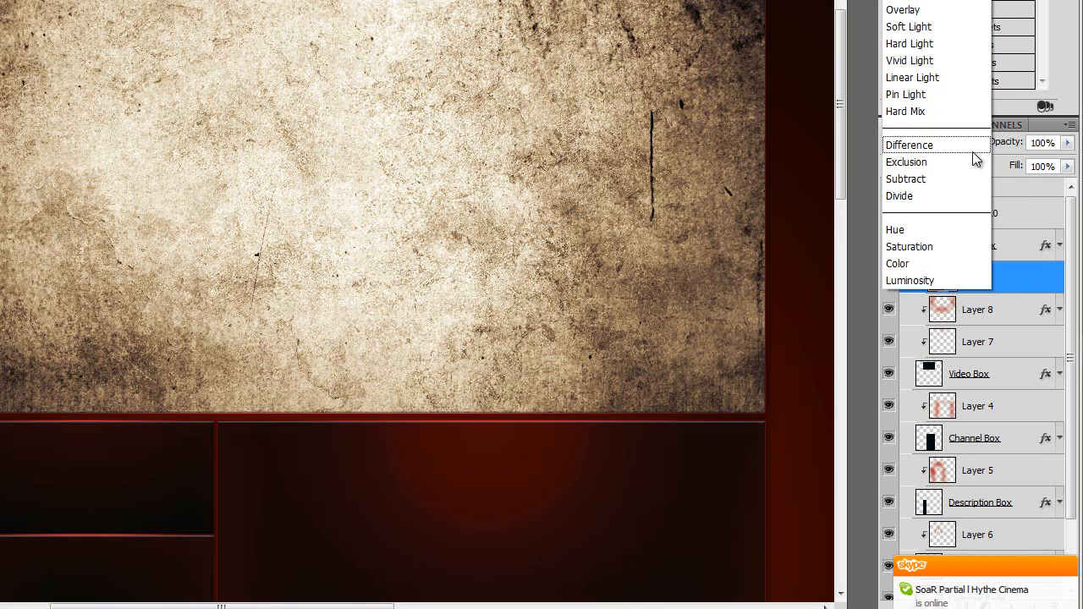
pyautogui.click(926, 10)
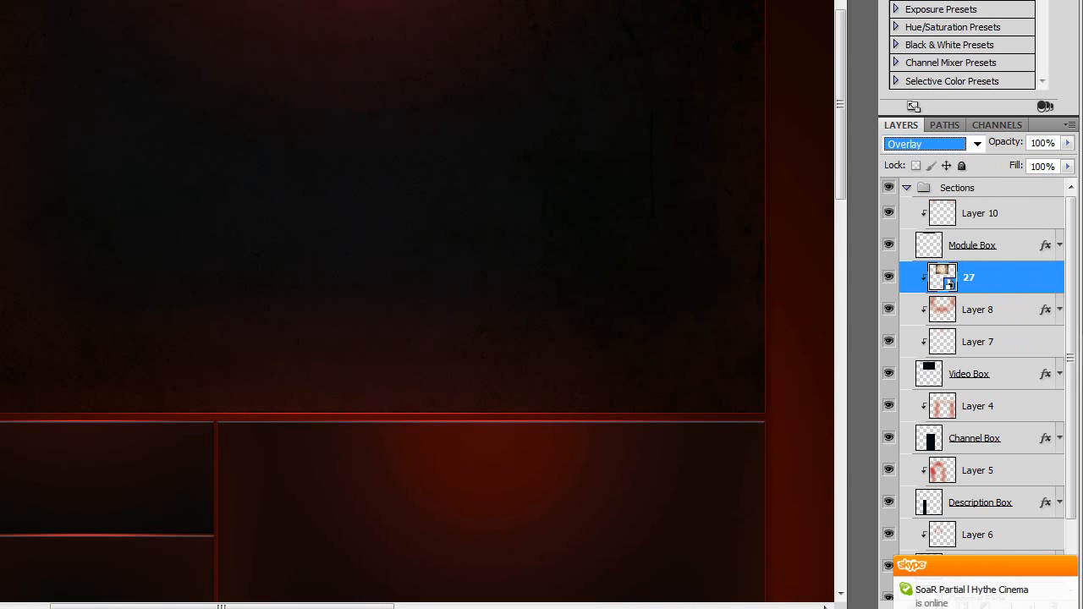
pyautogui.click(1068, 144)
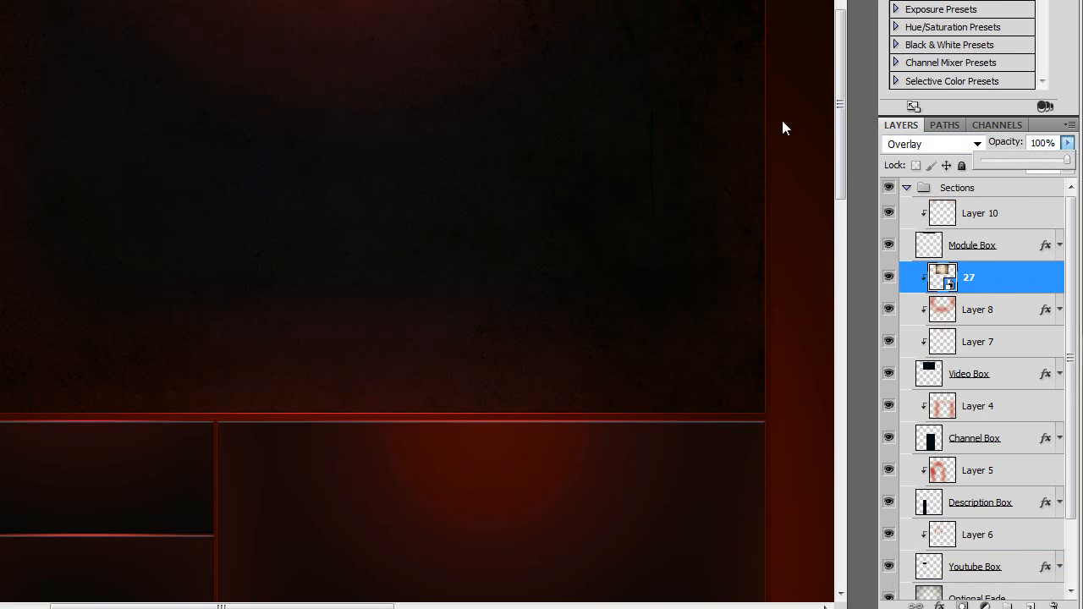
pyautogui.moveTo(1065, 161); pyautogui.dragTo(1049, 160)
pyautogui.press('Return')
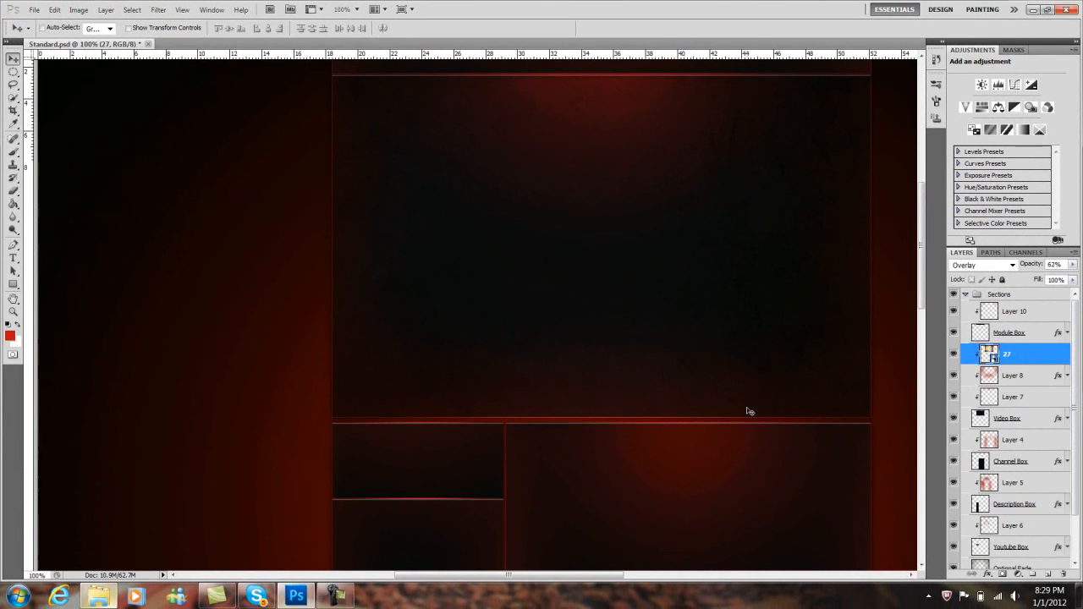
# Duplicate texture layer 27, place the copy directly above Layer 4 and move it down over the lower boxes.
pyautogui.scroll(-5, 657, 364)
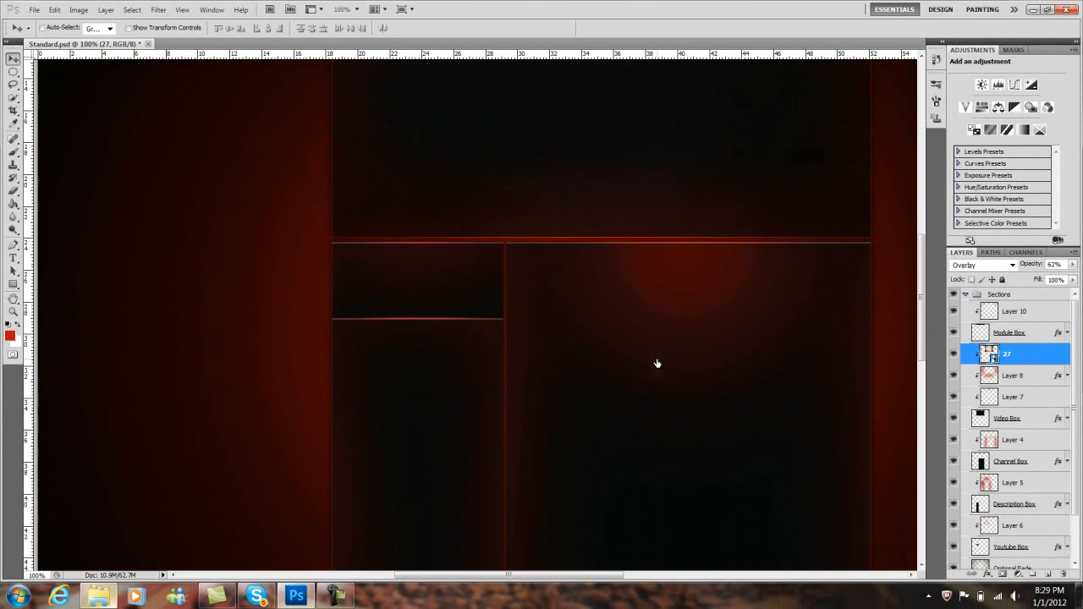
pyautogui.scroll(-2, 657, 364)
pyautogui.hotkey('ctrl', 'j')
pyautogui.moveTo(1046, 355); pyautogui.dragTo(1057, 458)
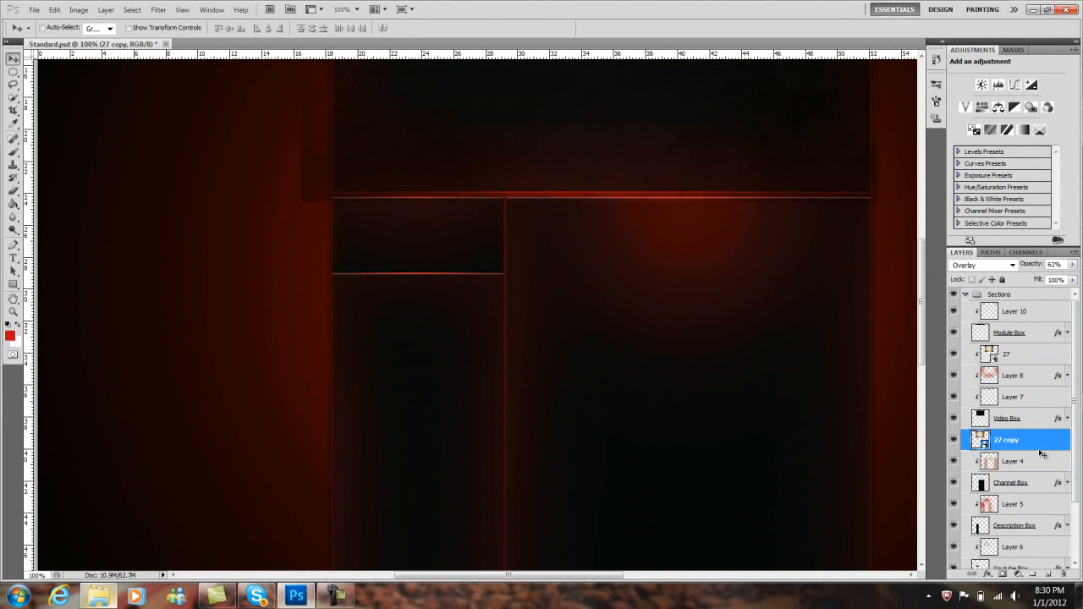
pyautogui.moveTo(537, 203); pyautogui.dragTo(580, 406)
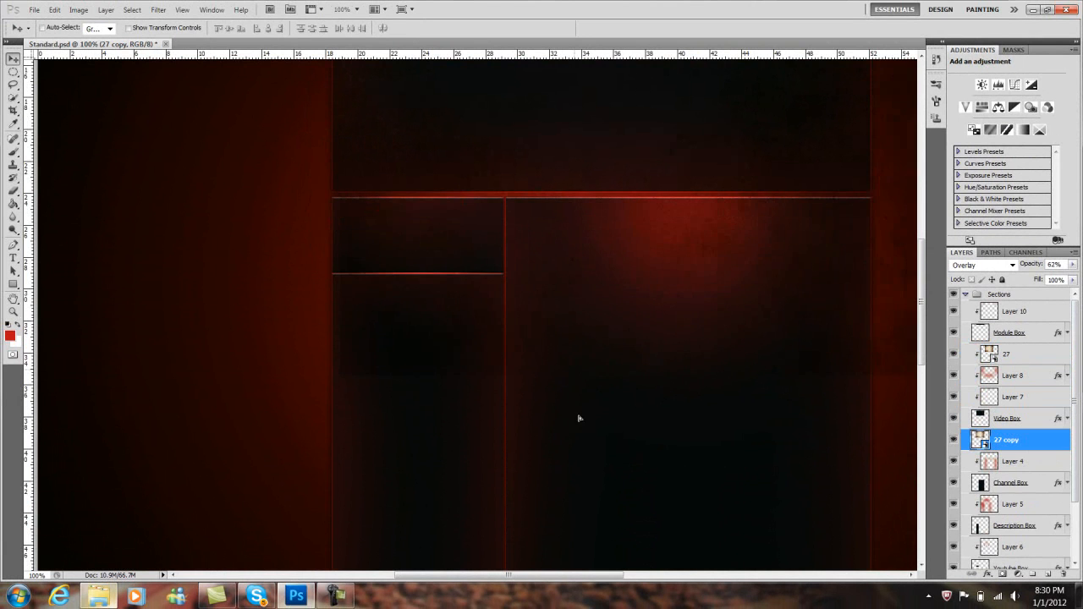
# Delete the 27 copy texture layer above Layer 4.
pyautogui.click(12, 311)
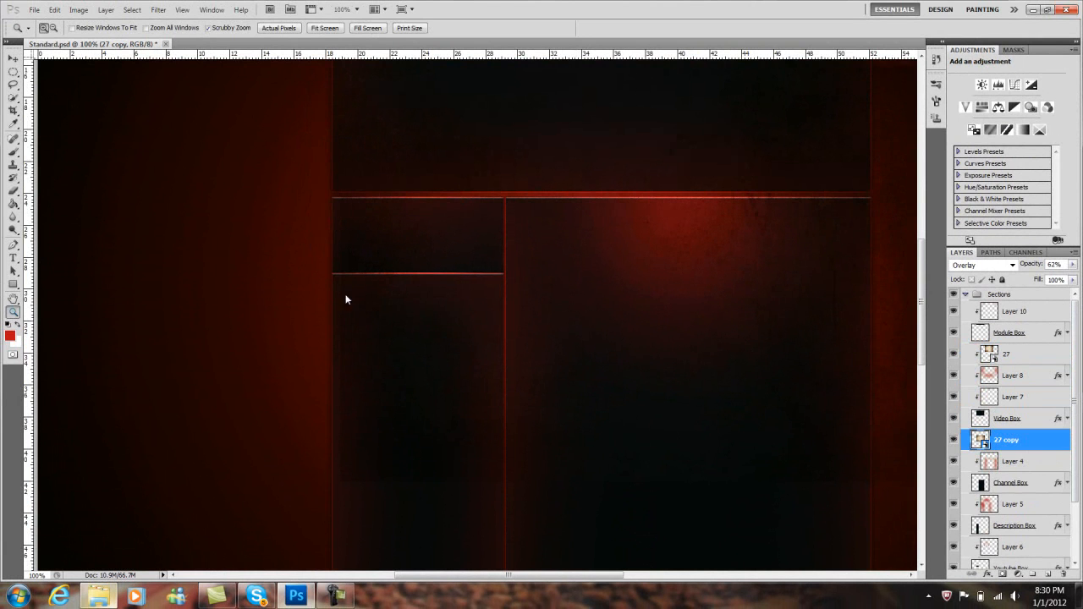
pyautogui.rightClick(353, 362)
pyautogui.click(389, 430)
pyautogui.scroll(-1, 520, 265)
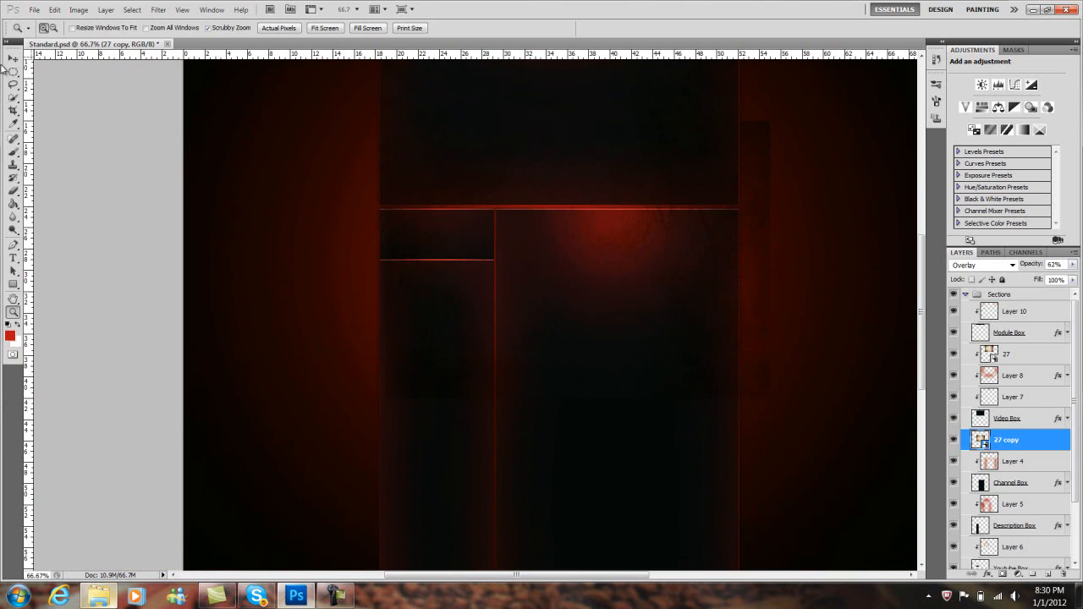
pyautogui.click(11, 57)
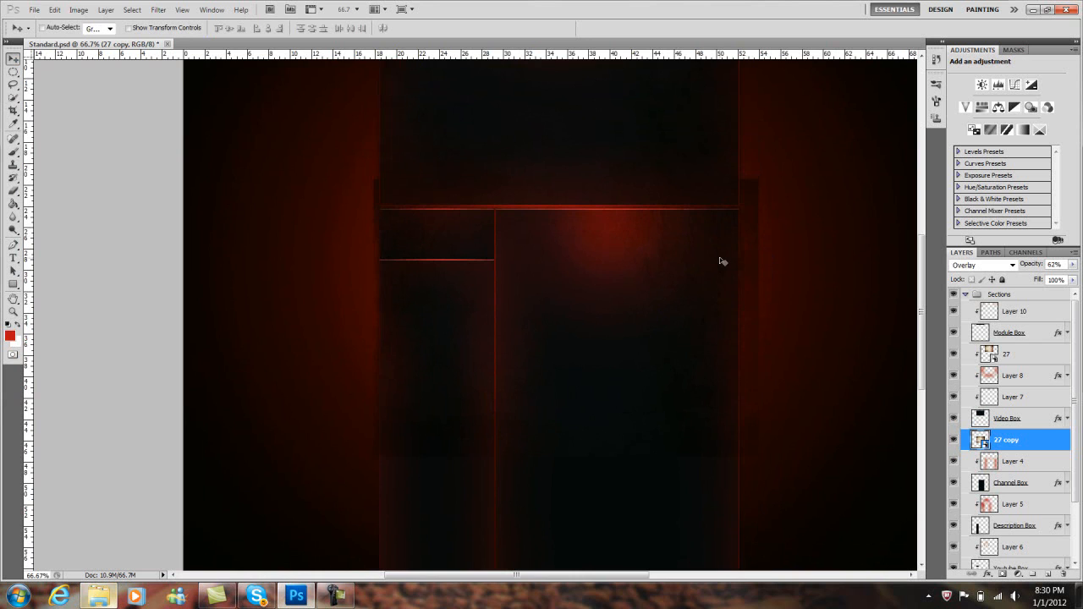
pyautogui.hotkey('ctrl', '5')
pyautogui.hotkey('ctrl', 'r')
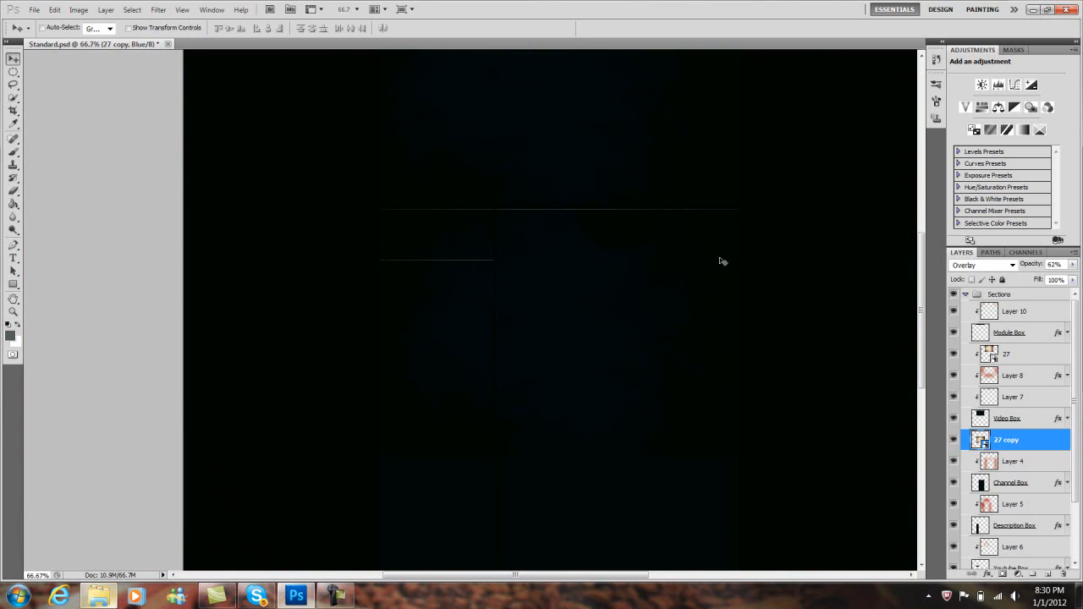
pyautogui.hotkey('ctrl', 'r')
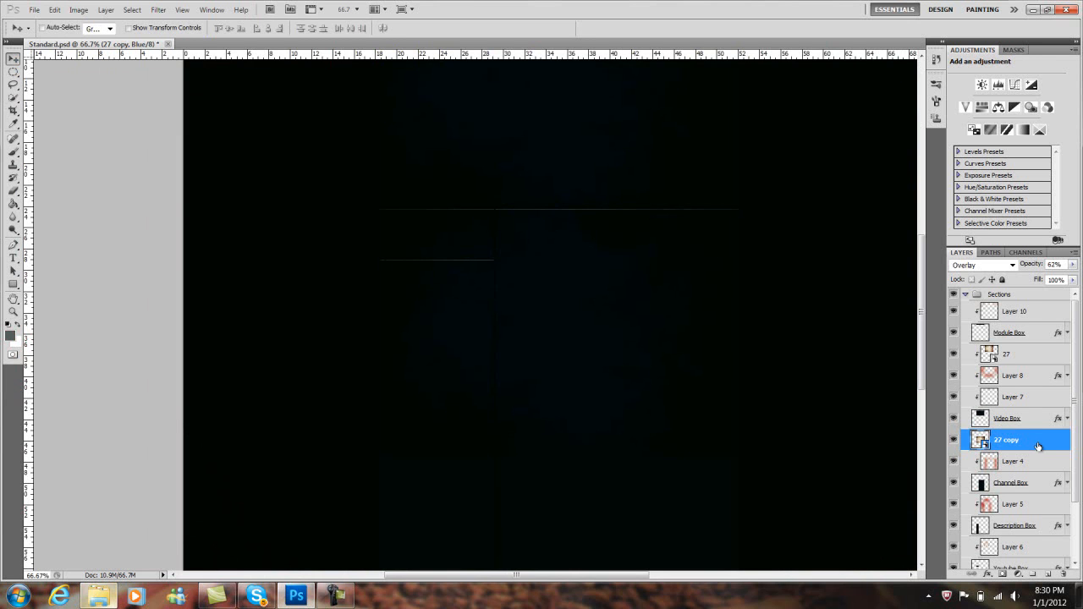
pyautogui.press('Delete')
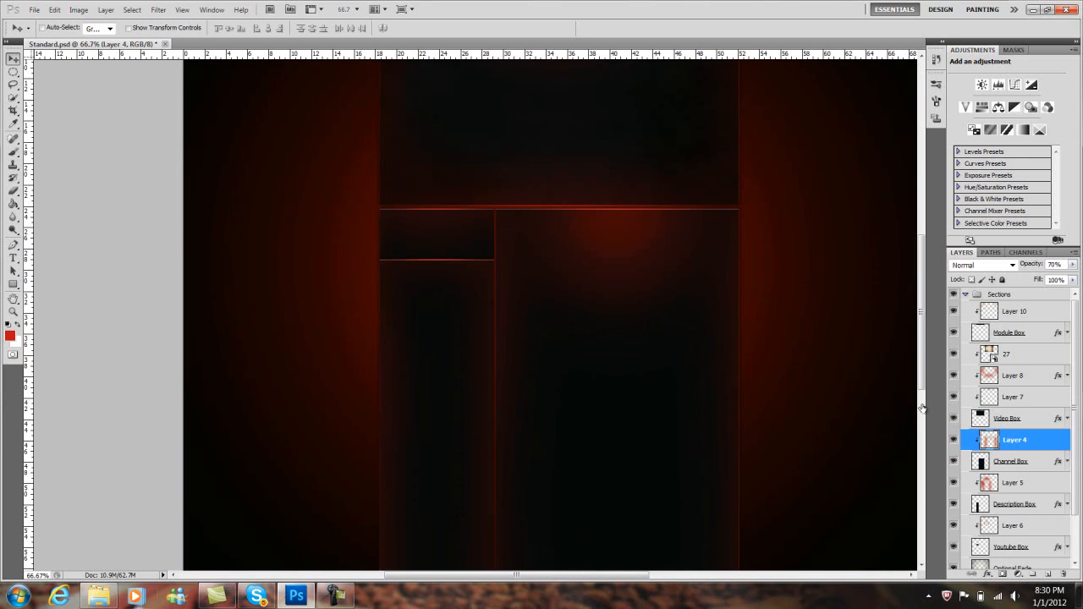
# Duplicate texture layer 27 directly above Layer 4, clip the copy to the Channel Box and move it down over that box.
pyautogui.click(1030, 364)
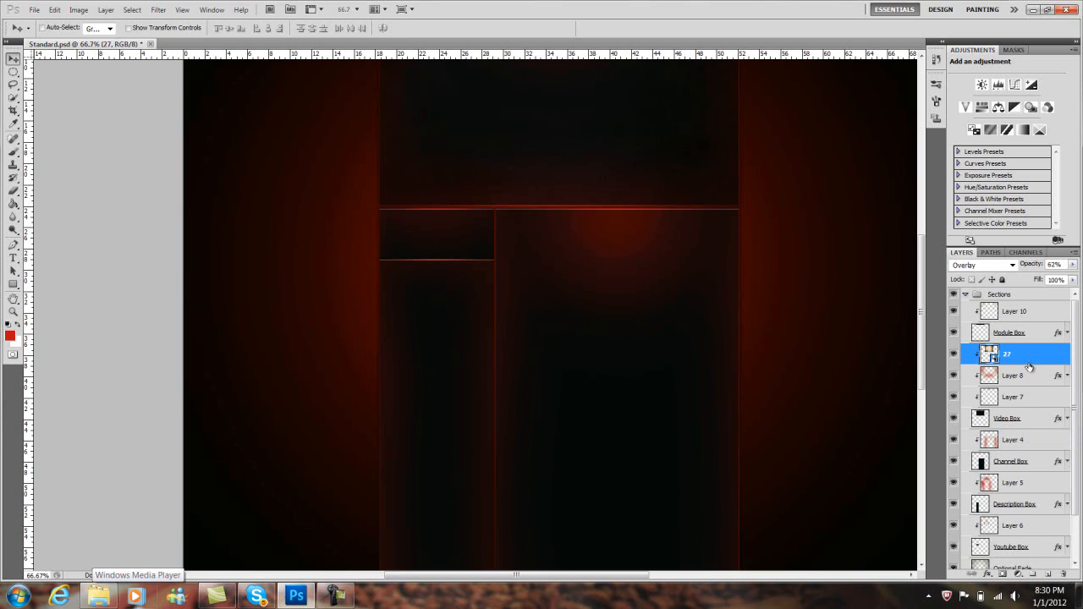
pyautogui.moveTo(1031, 366); pyautogui.dragTo(1056, 453)
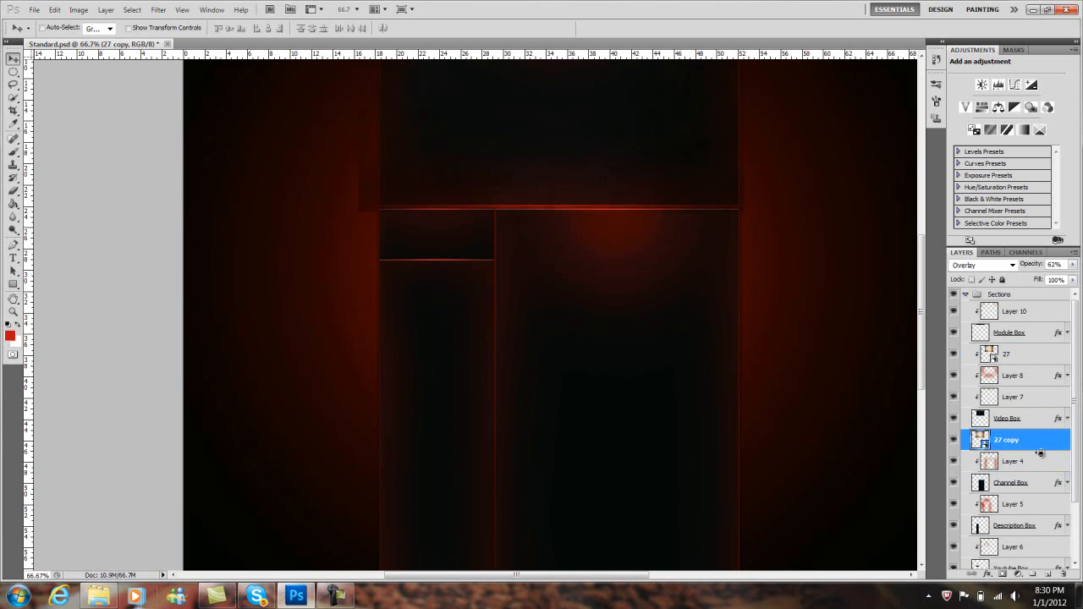
pyautogui.hotkey('ctrl', 'alt', 'g')
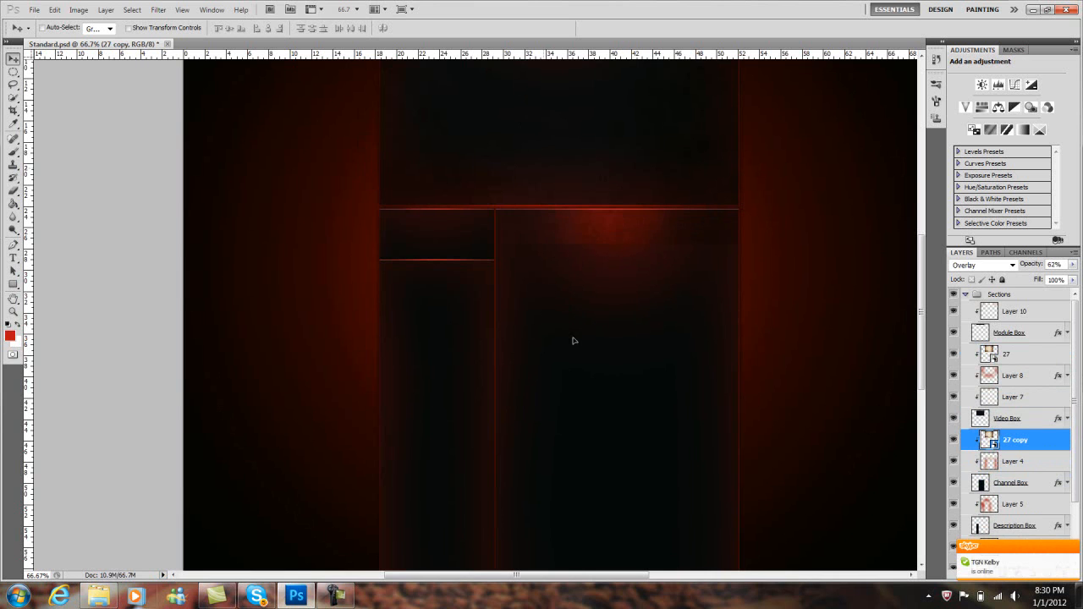
pyautogui.moveTo(600, 395); pyautogui.dragTo(614, 426)
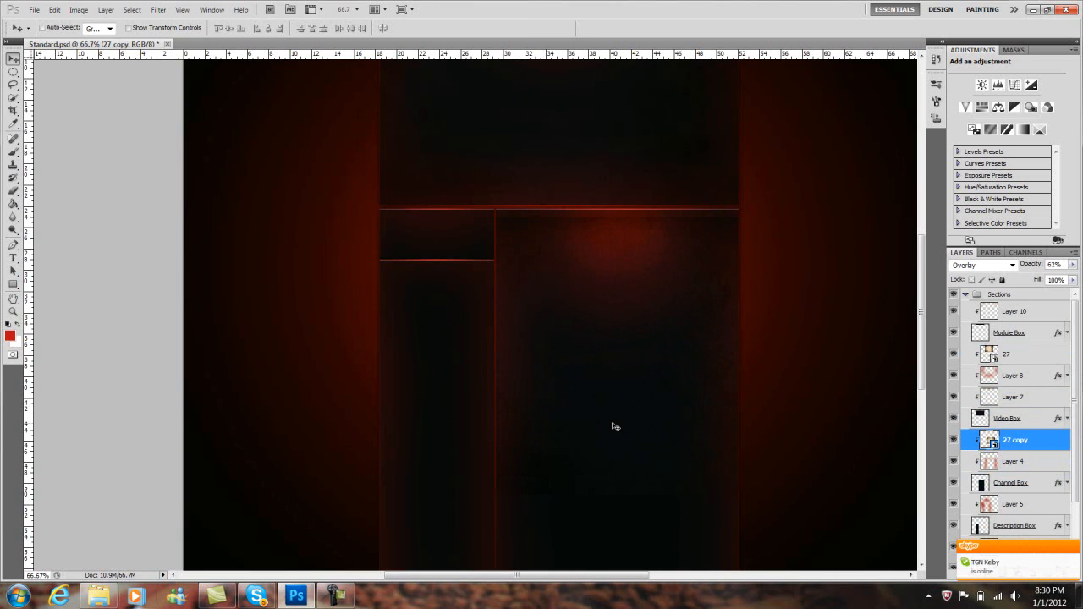
# Rotate the 27 copy texture by -90° and stretch its width to about 143% to cover the Channel Box down to the canvas edge.
pyautogui.hotkey('ctrl', 't')
pyautogui.moveTo(867, 391); pyautogui.dragTo(781, 150)
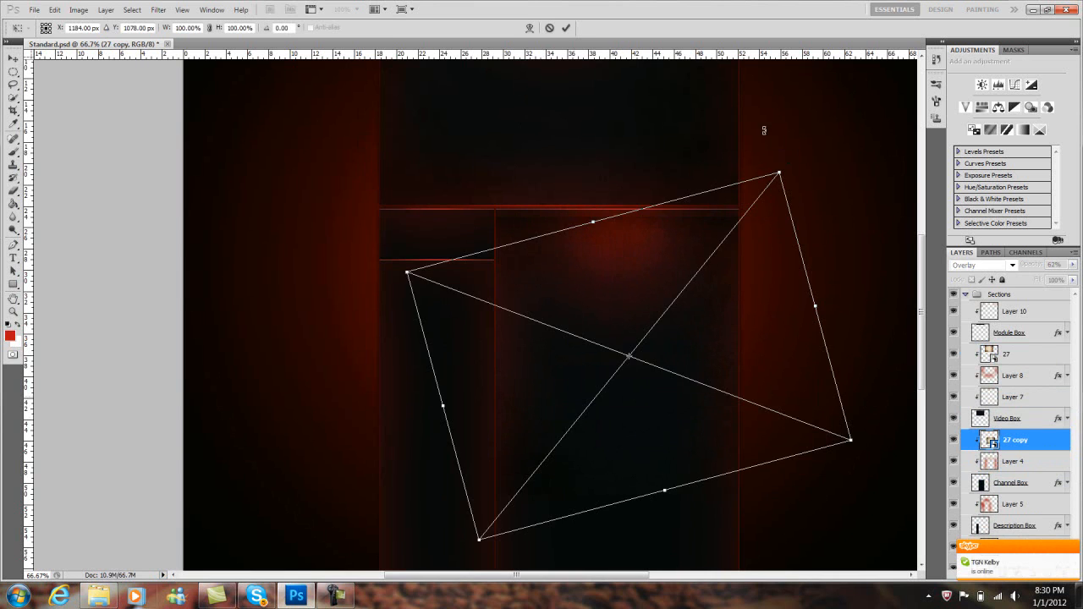
pyautogui.moveTo(699, 108); pyautogui.dragTo(664, 106)
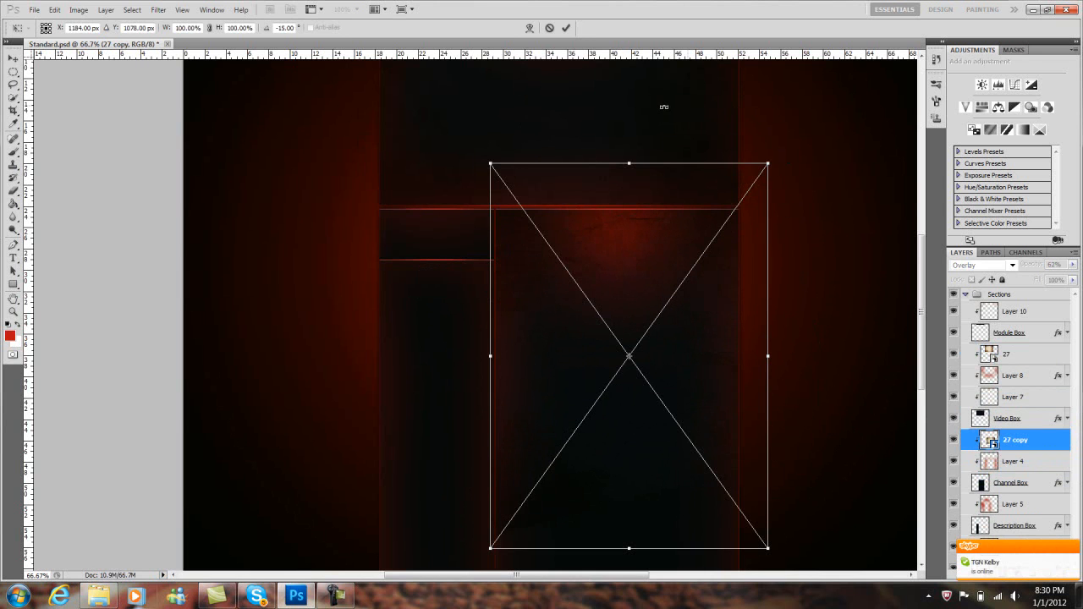
pyautogui.scroll(-5, 809, 220)
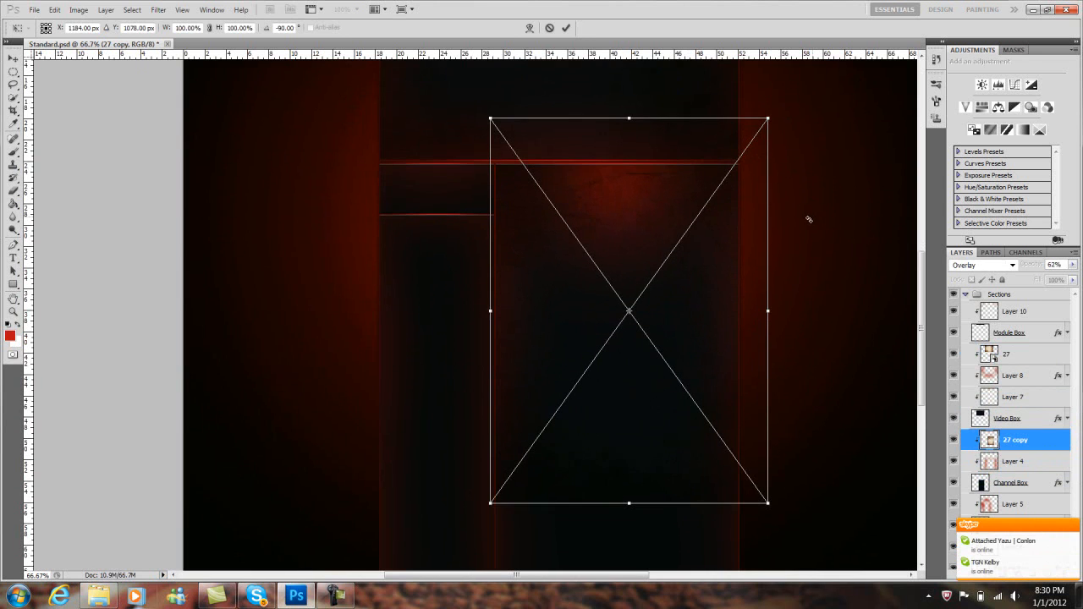
pyautogui.scroll(-4, 809, 221)
pyautogui.moveTo(628, 380); pyautogui.dragTo(629, 382)
pyautogui.moveTo(640, 548); pyautogui.dragTo(634, 549)
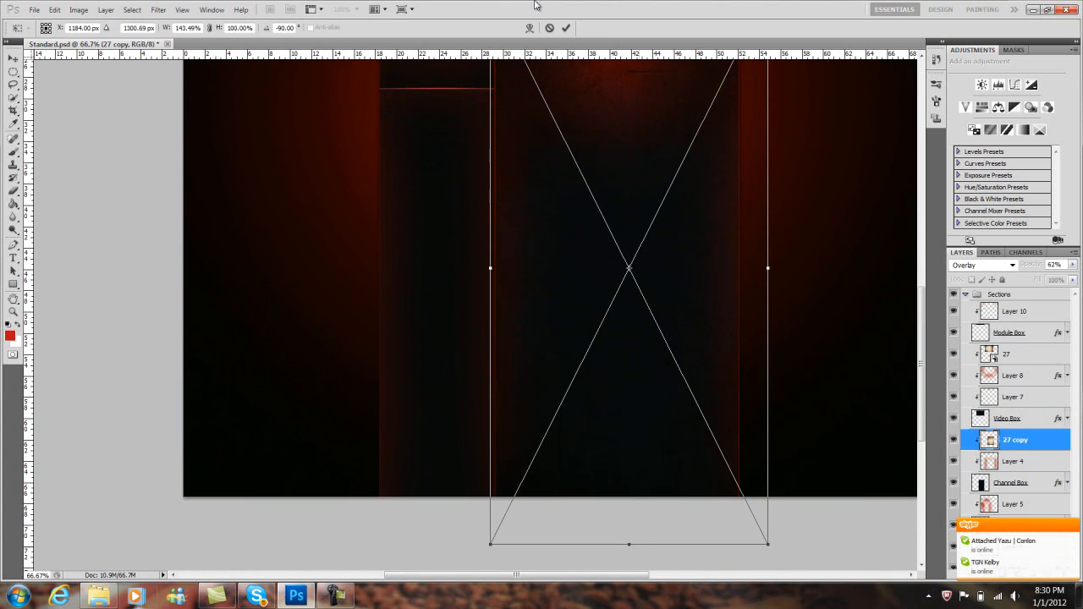
pyautogui.click(567, 28)
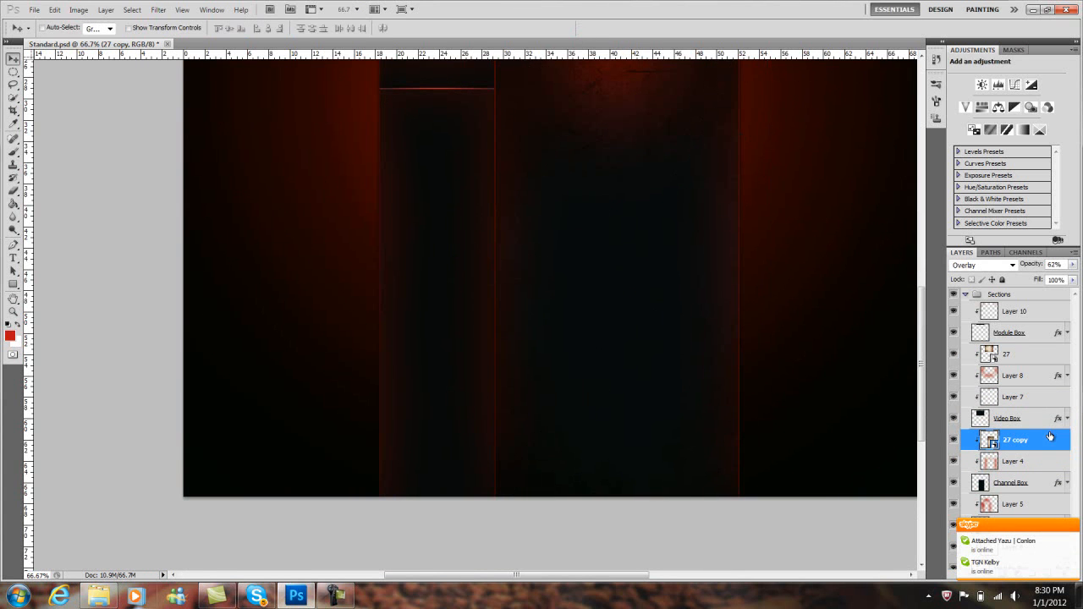
# Duplicate the 27 copy texture above Layer 5, clip the duplicate to the Description Box and position it over that box.
pyautogui.hotkey('ctrl', 'j')
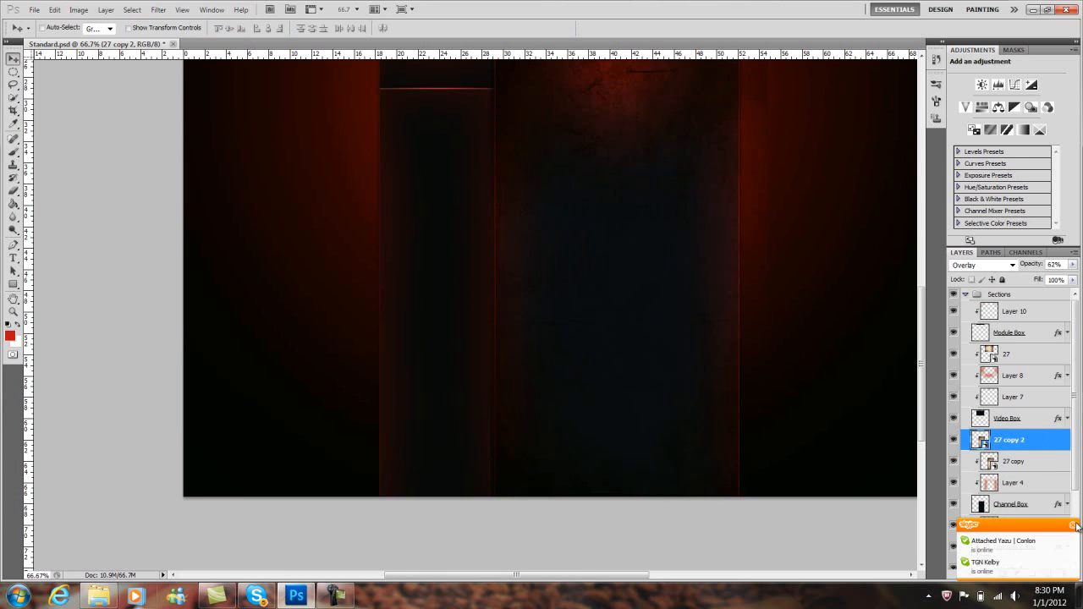
pyautogui.click(1077, 527)
pyautogui.moveTo(1052, 434); pyautogui.dragTo(1051, 514)
pyautogui.hotkey('ctrl', 'alt', 'g')
pyautogui.scroll(3, 581, 270)
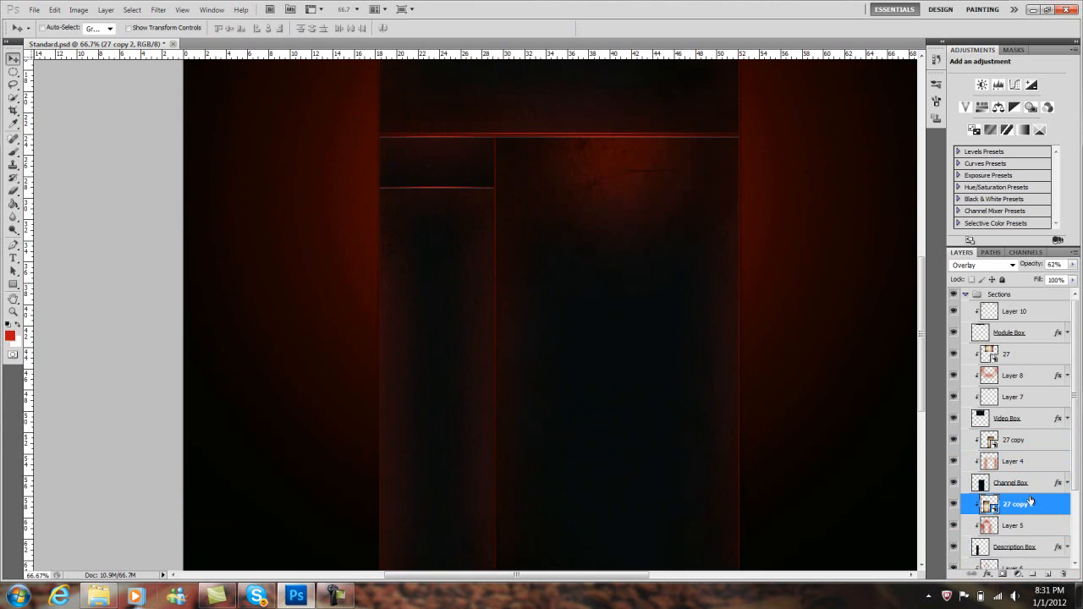
# Duplicate the 27 copy 2 texture above Layer 6 and clip the duplicate to the Youtube Box.
pyautogui.hotkey('ctrl', 'j')
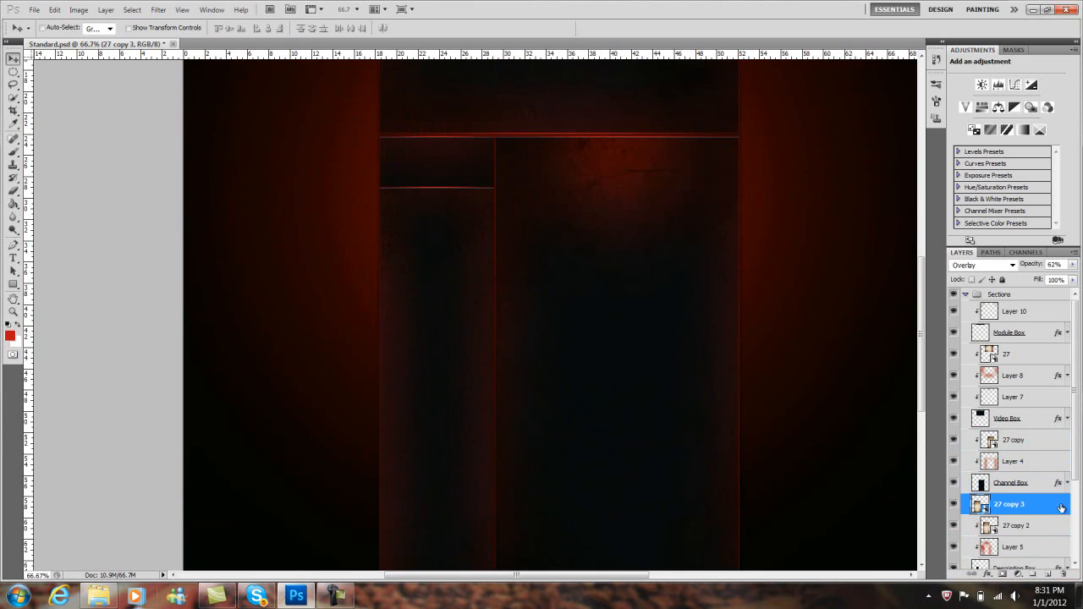
pyautogui.moveTo(1057, 506); pyautogui.dragTo(1034, 529)
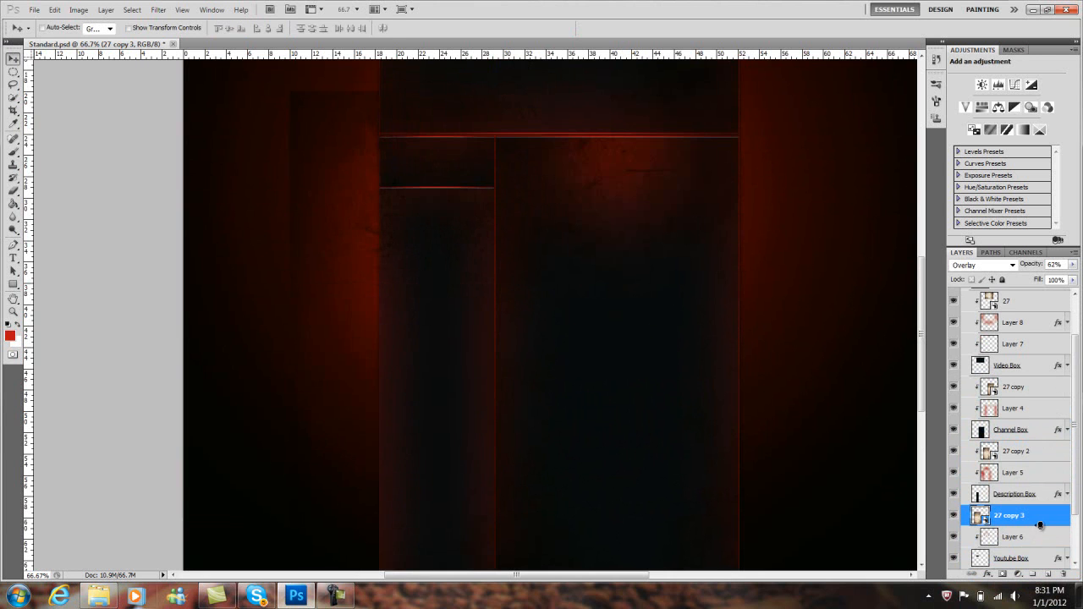
pyautogui.scroll(5, 669, 154)
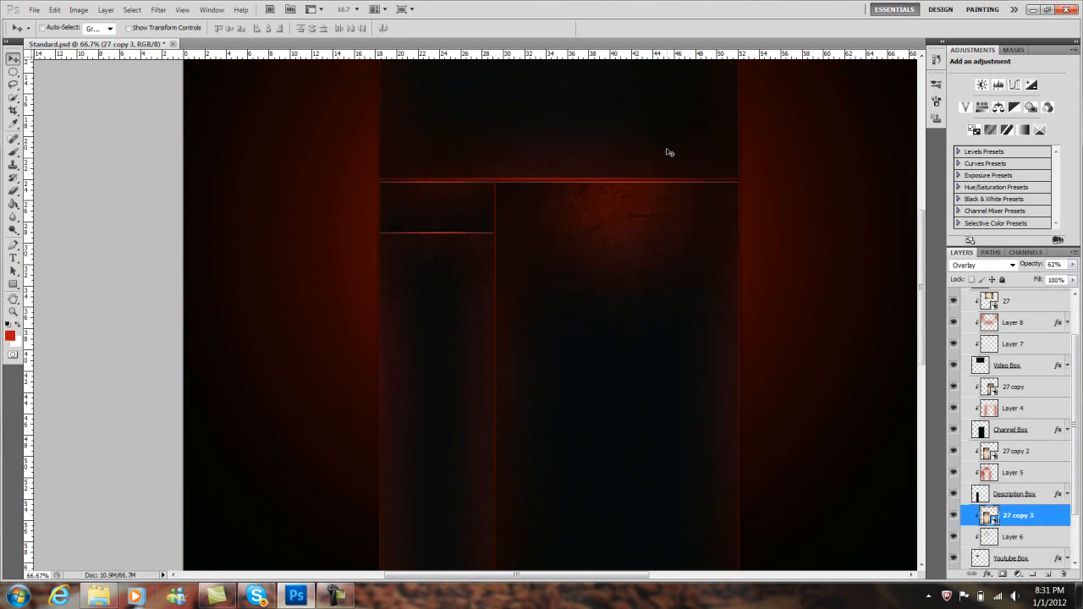
# Duplicate the 27 copy 3 texture above Layer 10 and clip the duplicate to the Module Box.
pyautogui.scroll(3, 673, 154)
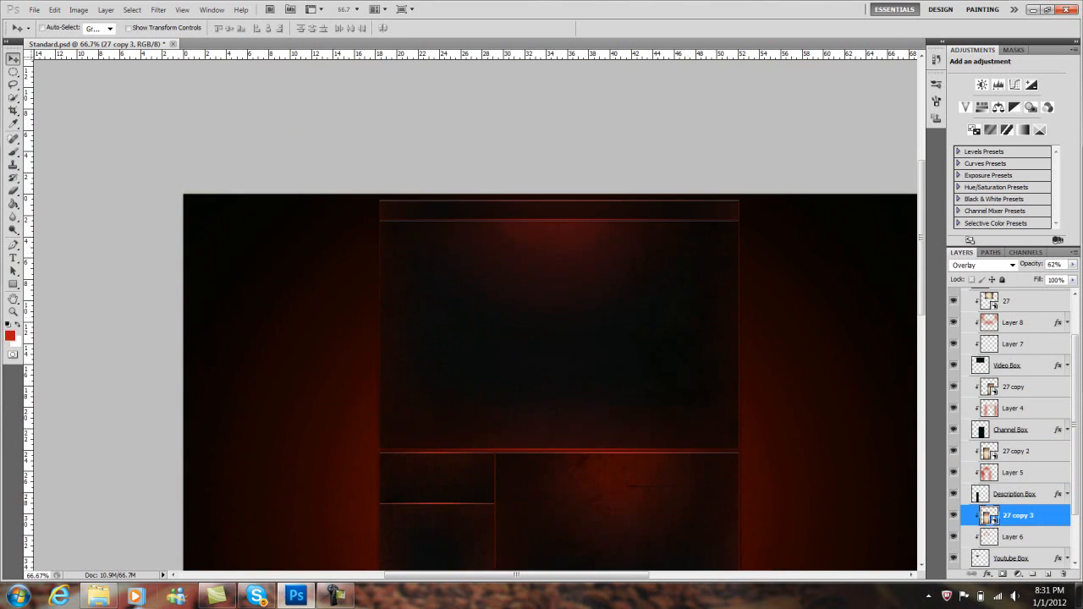
pyautogui.hotkey('ctrl', 'j')
pyautogui.moveTo(1035, 515); pyautogui.dragTo(1025, 311)
pyautogui.keyDown('alt'); pyautogui.click(1028, 321); pyautogui.keyUp('alt')
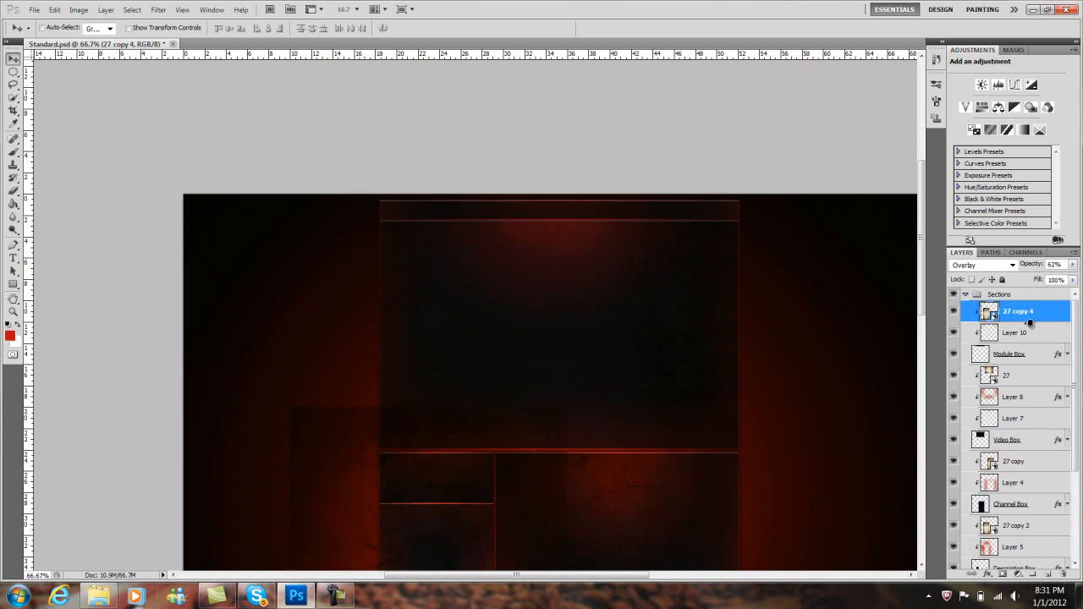
# Inspect the grunge texture across all section boxes at several zoom levels.
pyautogui.click(14, 311)
pyautogui.rightClick(392, 326)
pyautogui.press('Escape')
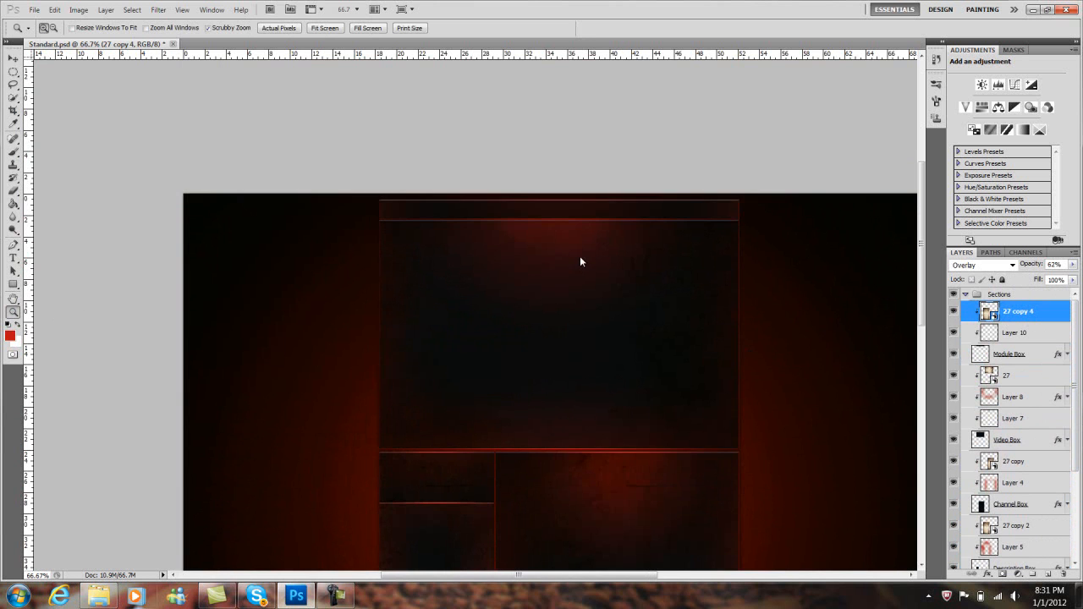
pyautogui.keyDown('alt'); pyautogui.click(581, 261); pyautogui.keyUp('alt')
pyautogui.scroll(-3, 581, 246)
pyautogui.scroll(-3, 581, 219)
pyautogui.rightClick(582, 215)
pyautogui.click(620, 283)
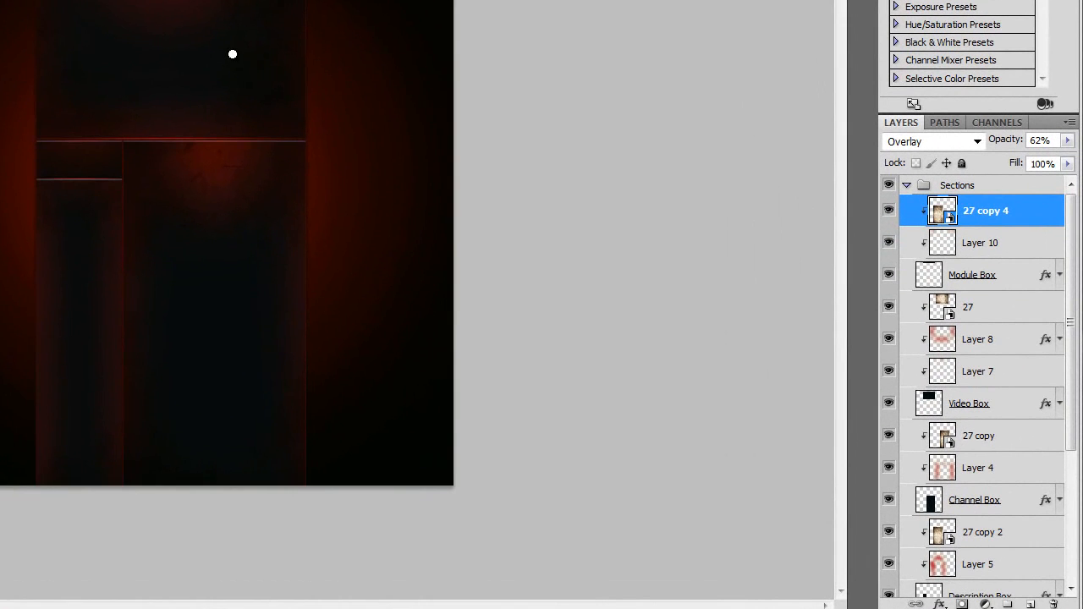
pyautogui.click(233, 55)
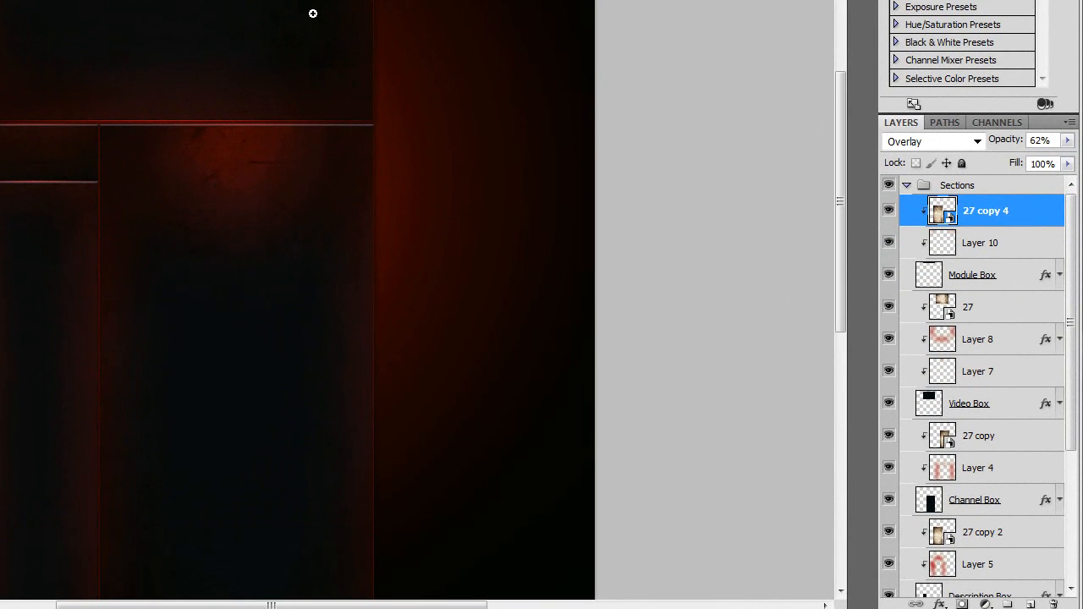
pyautogui.rightClick(238, 204)
pyautogui.click(308, 306)
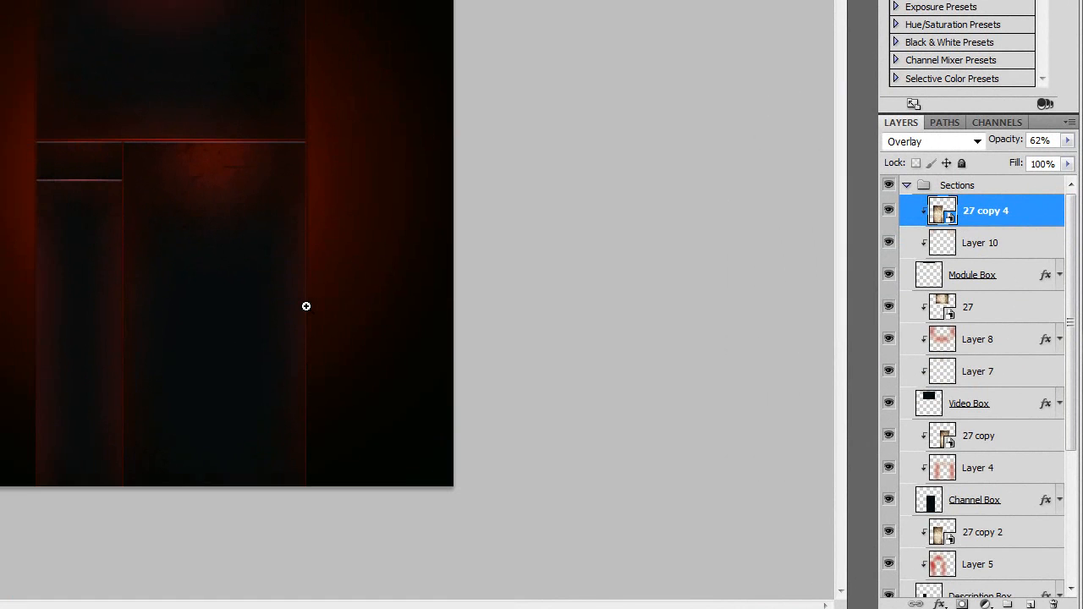
pyautogui.click(254, 136)
pyautogui.click(237, 68)
pyautogui.rightClick(237, 69)
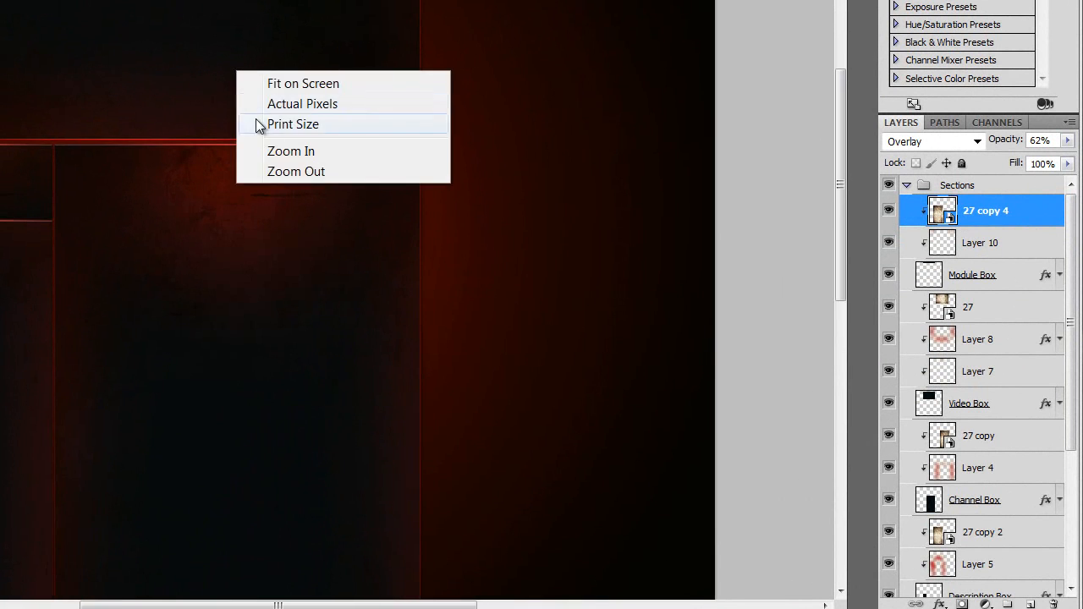
pyautogui.click(310, 173)
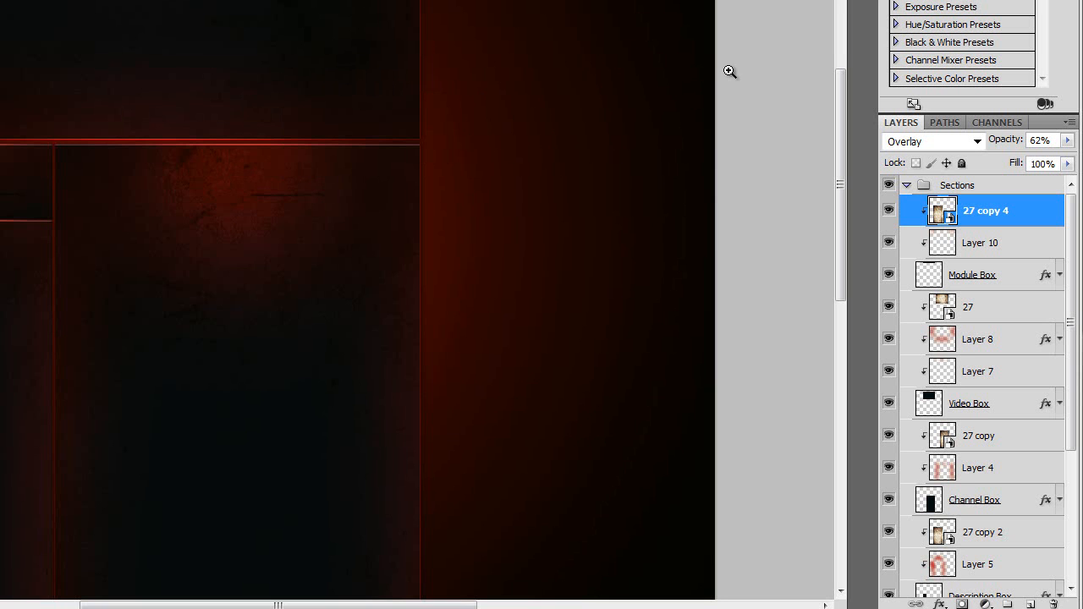
pyautogui.scroll(5, 274, 435)
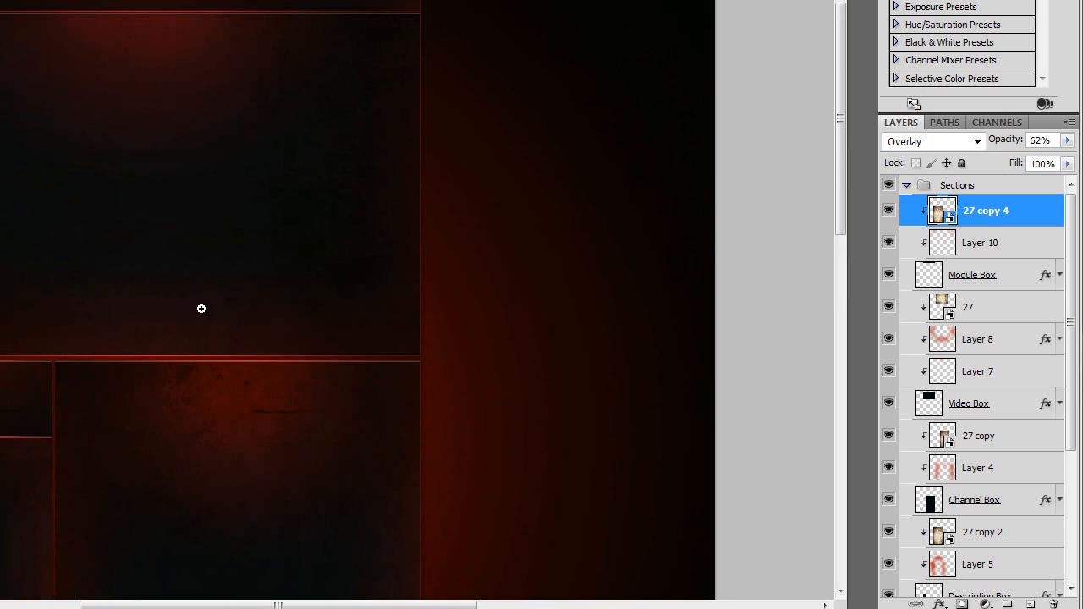
pyautogui.scroll(-2, 166, 323)
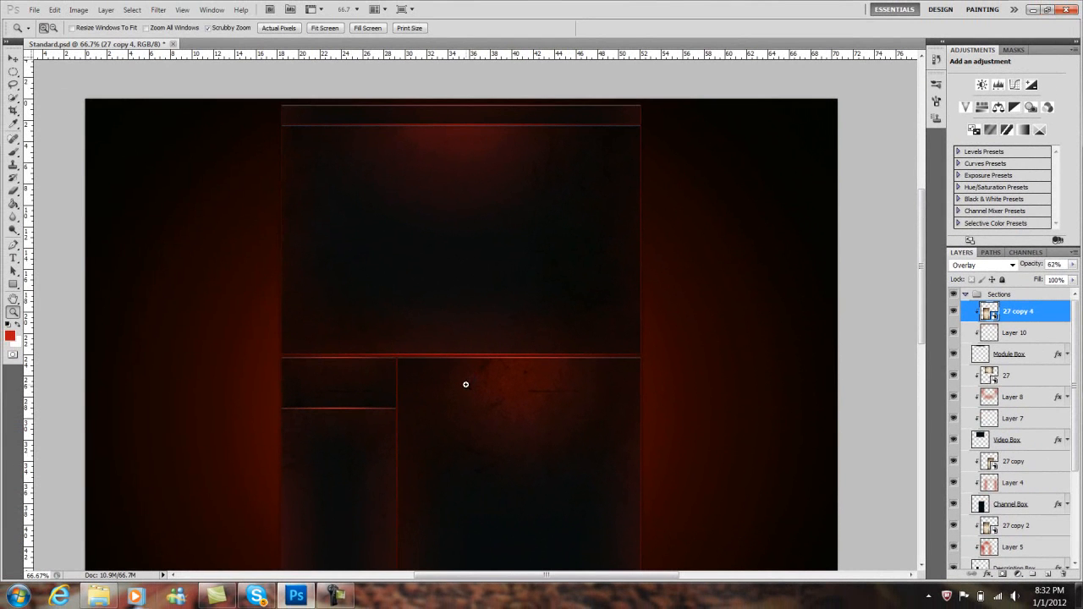
pyautogui.click(339, 596)
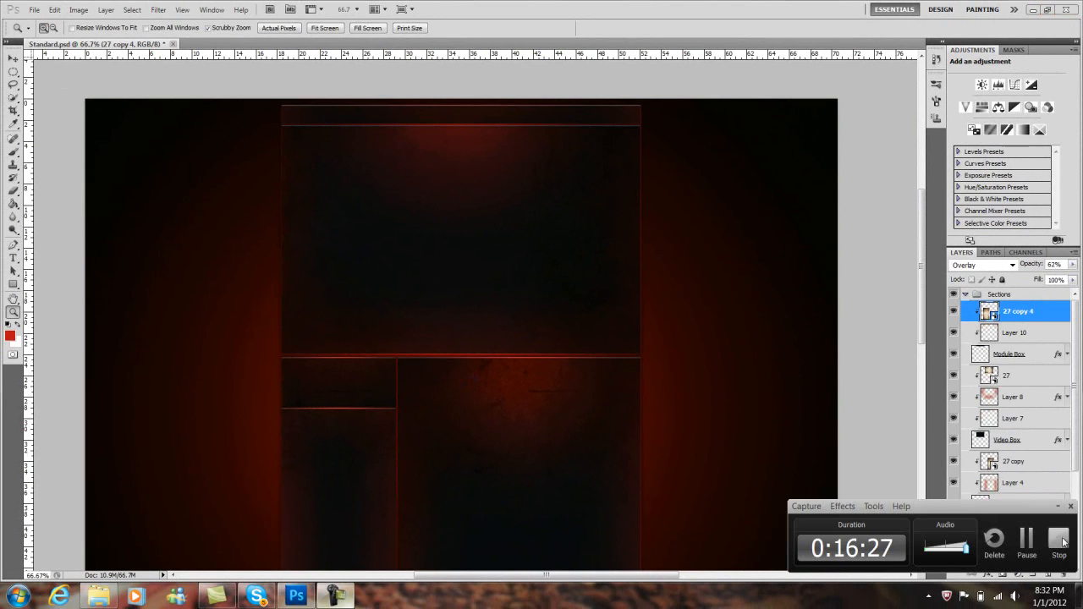